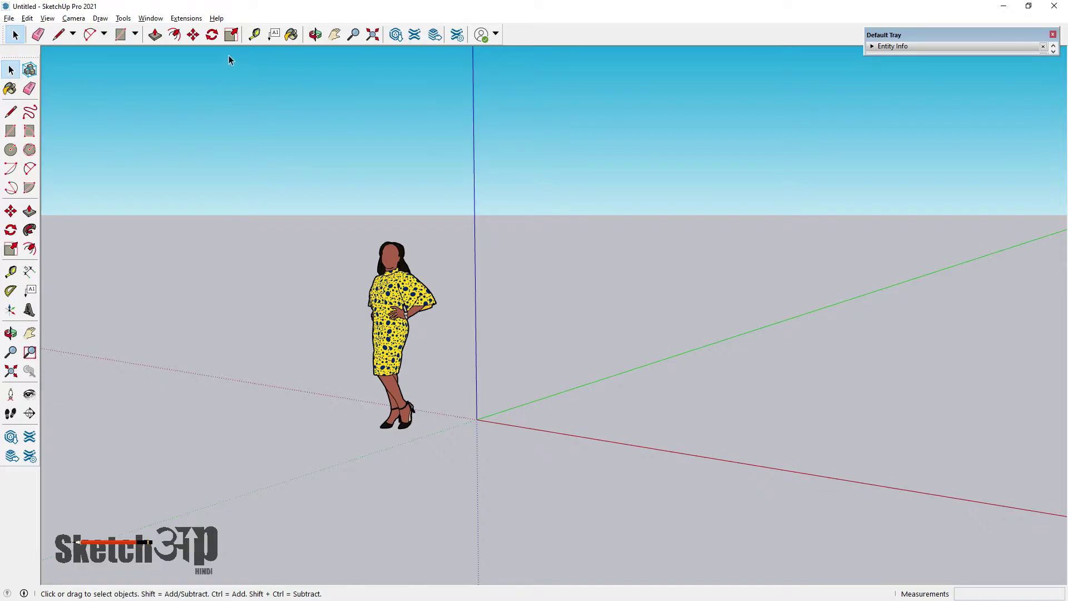
Step: Draw a rectangle of about 9' 1 1/4" by 9' 4 1/4" on the ground beside the origin
{"action": "middle_click_drag", "start_coordinate": [234, 85], "coordinate": [238, 236]}
{"action": "left_click", "coordinate": [15, 134]}
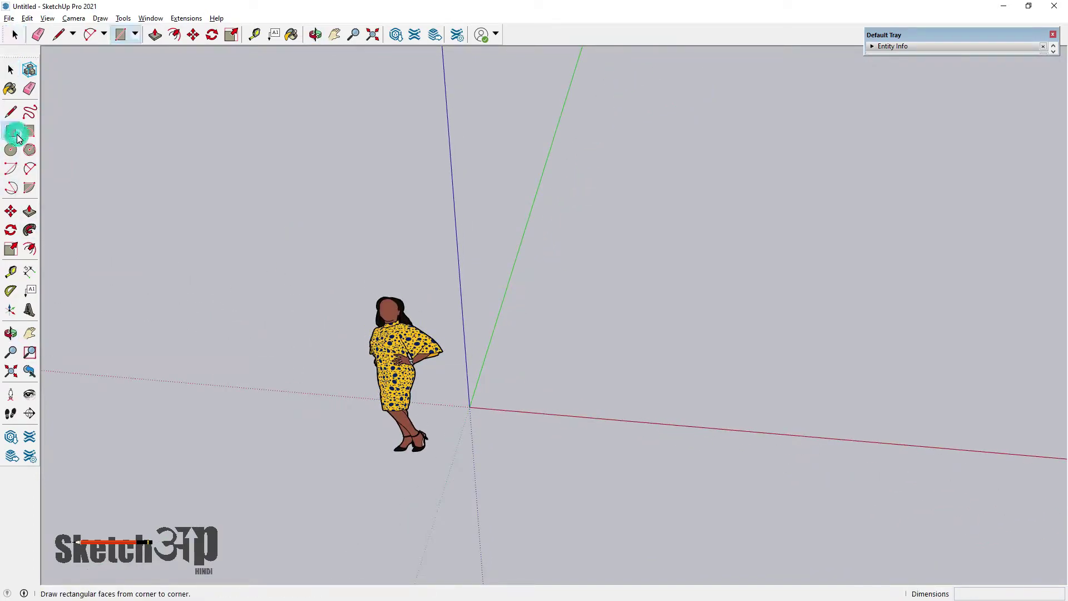
{"action": "left_click", "coordinate": [497, 403]}
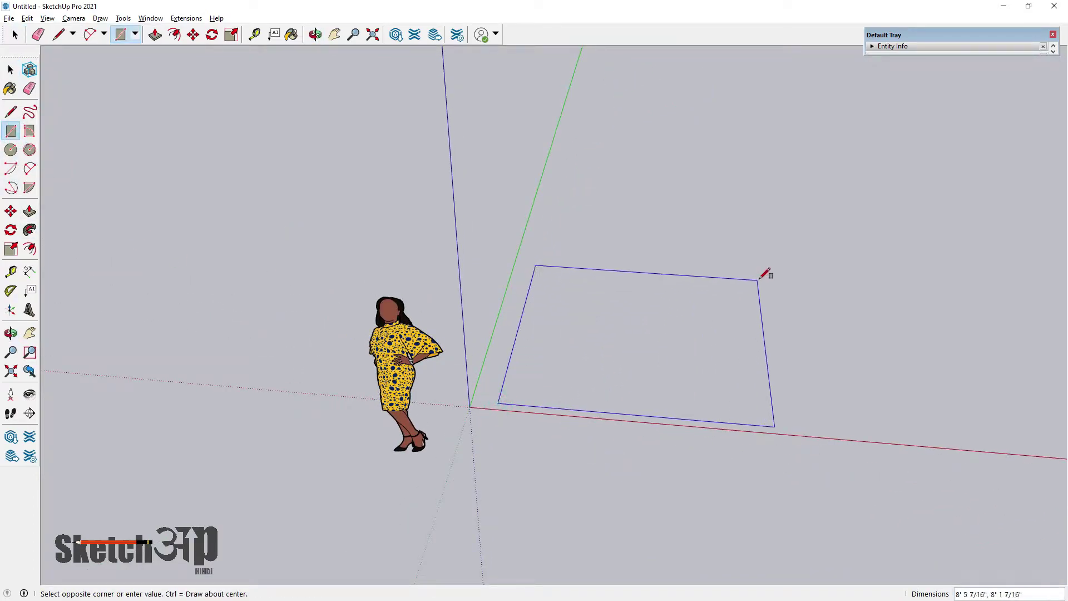
{"action": "left_click", "coordinate": [773, 263]}
{"action": "left_click", "coordinate": [18, 75]}
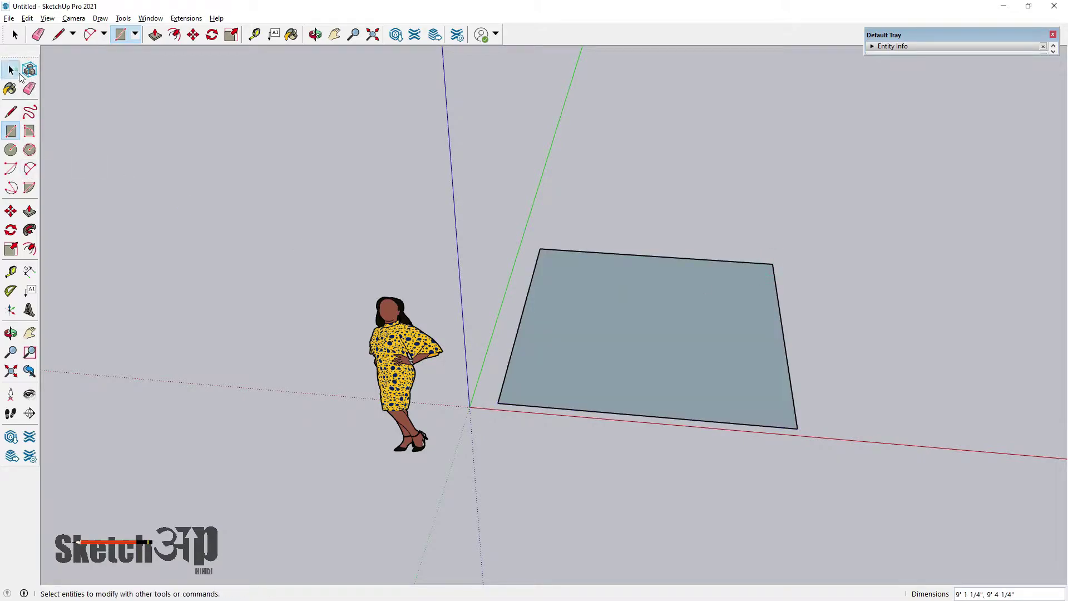
Step: Dimension the rectangle's edge beside the green axis and its far edge parallel to the red axis
{"action": "scroll", "coordinate": [311, 261], "scroll_direction": "down", "scroll_amount": 3}
{"action": "scroll", "coordinate": [557, 323], "scroll_direction": "up", "scroll_amount": 5}
{"action": "middle_click_drag", "start_coordinate": [583, 342], "coordinate": [412, 295]}
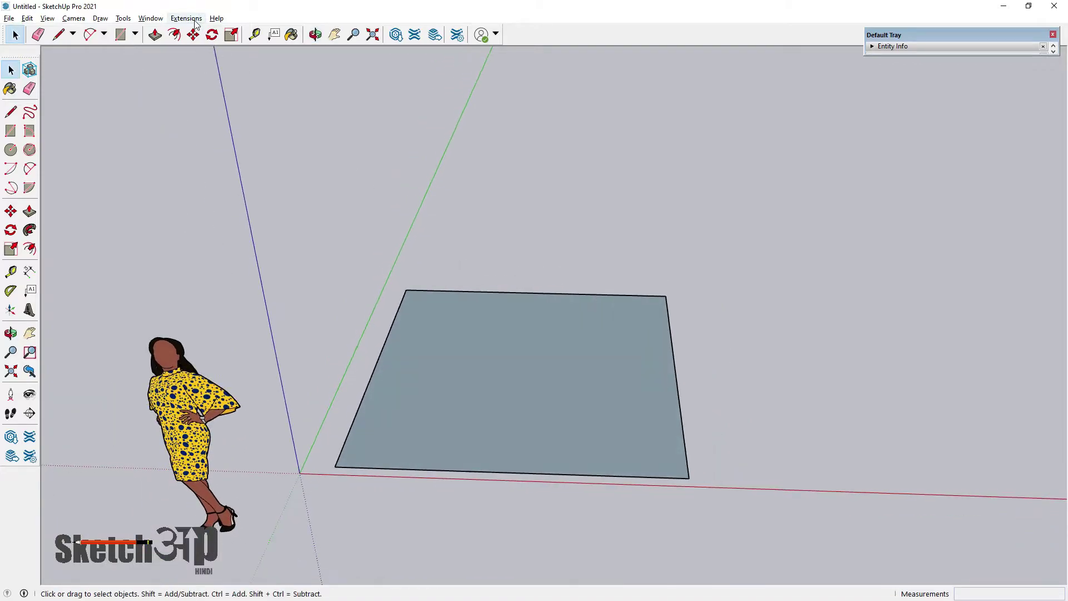
{"action": "left_click", "coordinate": [231, 34]}
{"action": "left_click", "coordinate": [29, 271]}
{"action": "left_click", "coordinate": [361, 395]}
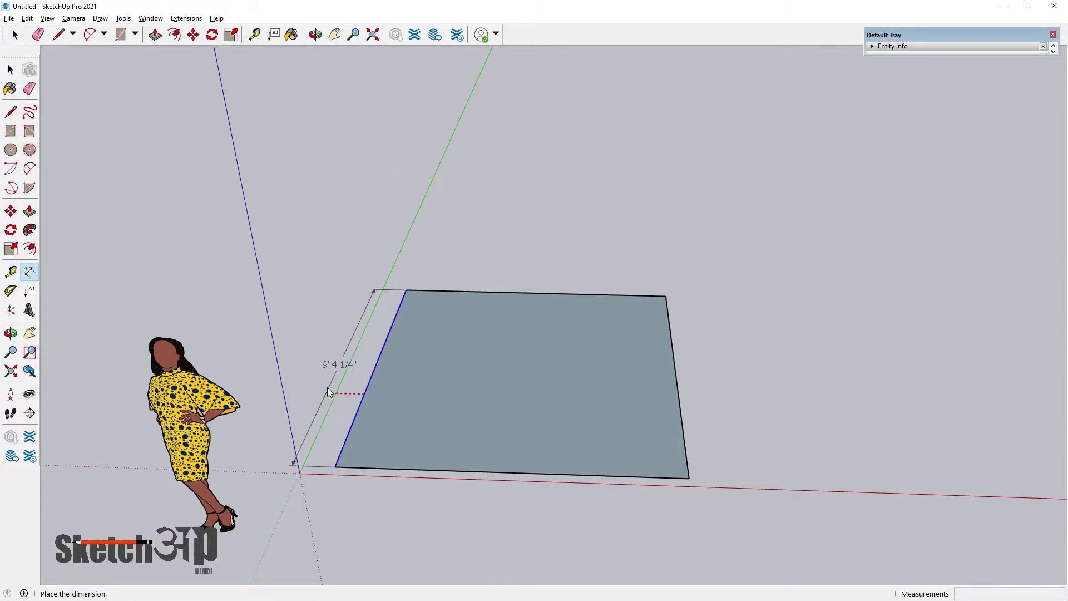
{"action": "left_click", "coordinate": [328, 387]}
{"action": "middle_click_drag", "start_coordinate": [568, 437], "coordinate": [428, 191]}
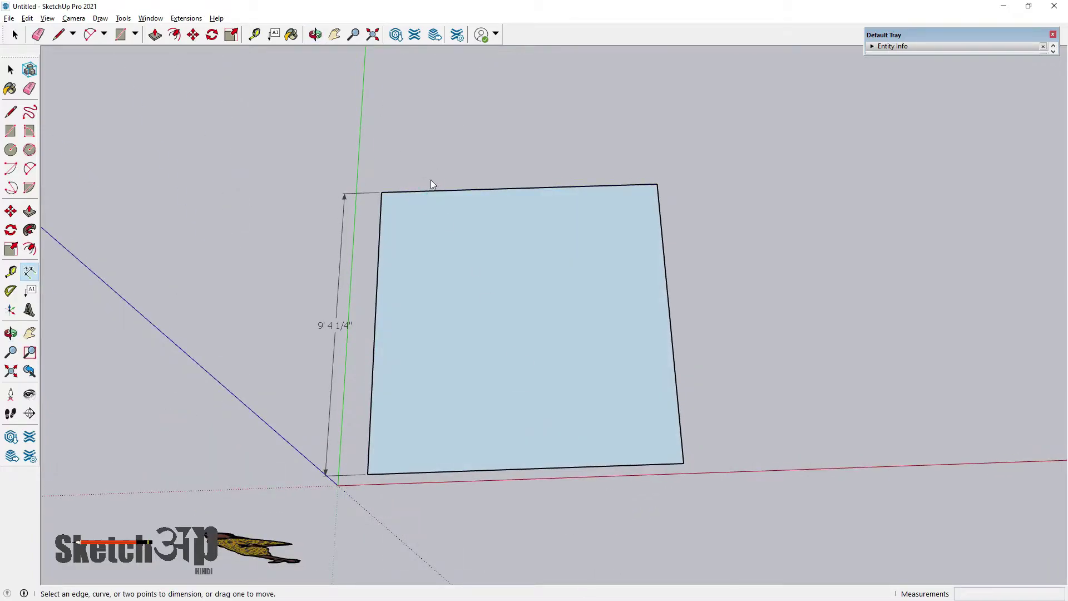
{"action": "left_click", "coordinate": [428, 191]}
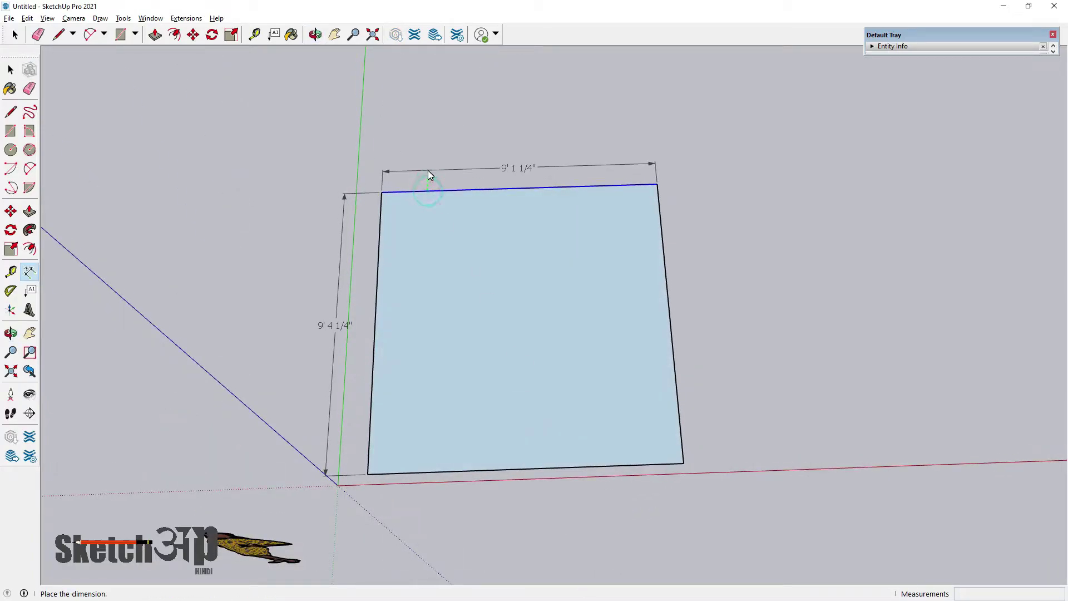
{"action": "left_click", "coordinate": [428, 169]}
{"action": "middle_click_drag", "start_coordinate": [526, 262], "coordinate": [457, 278]}
Step: Try selecting the whole dimensioned rectangle and its face and edges individually
{"action": "left_click", "coordinate": [10, 69]}
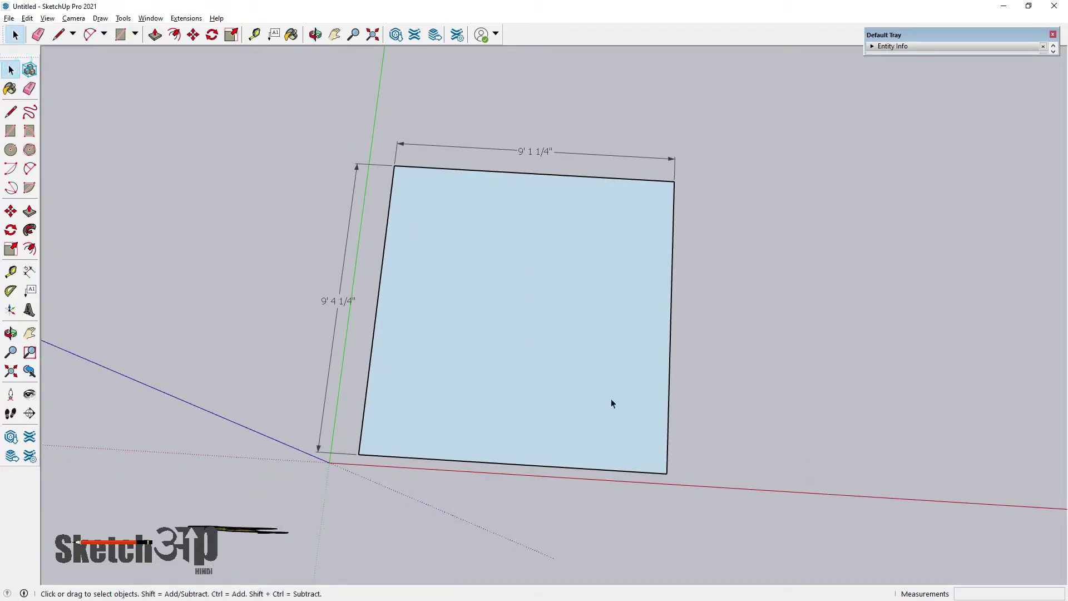
{"action": "left_click_drag", "start_coordinate": [691, 519], "coordinate": [362, 119]}
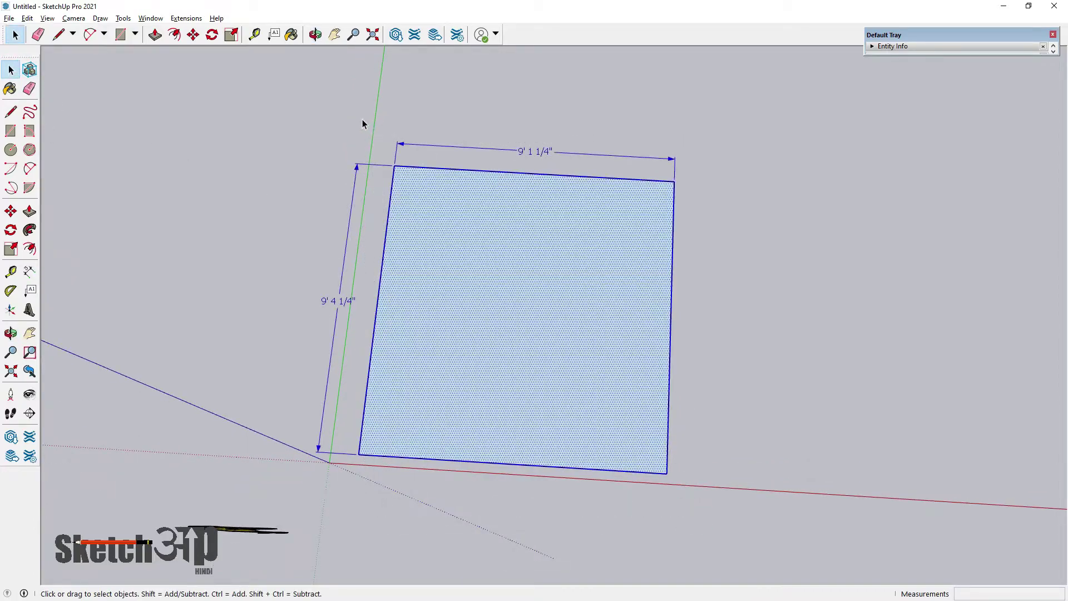
{"action": "left_click", "coordinate": [462, 278]}
{"action": "middle_click_drag", "start_coordinate": [462, 281], "coordinate": [471, 294]}
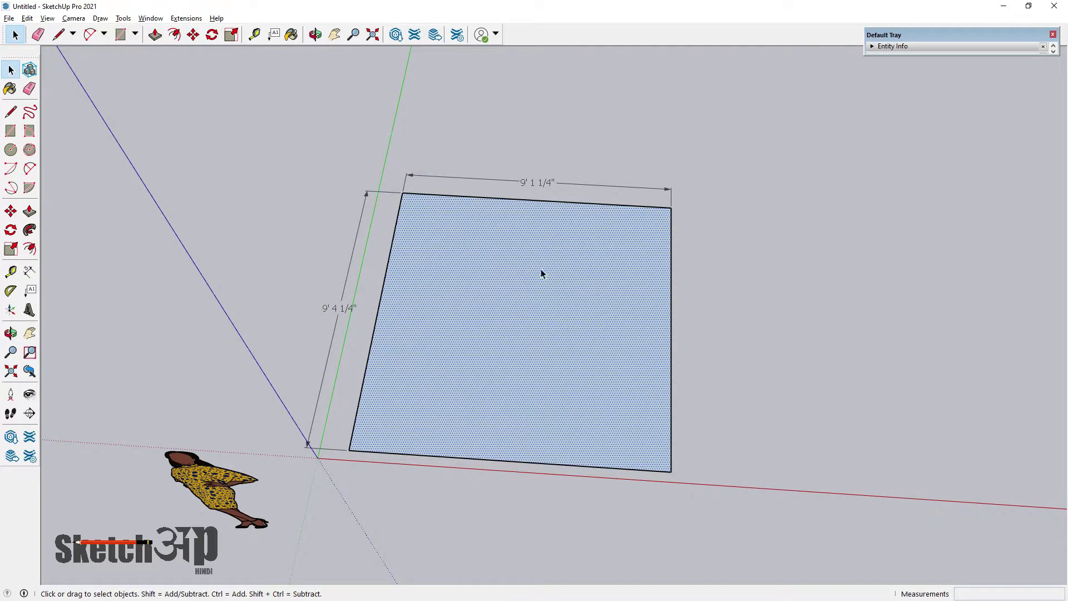
{"action": "middle_click_drag", "start_coordinate": [535, 311], "coordinate": [517, 283]}
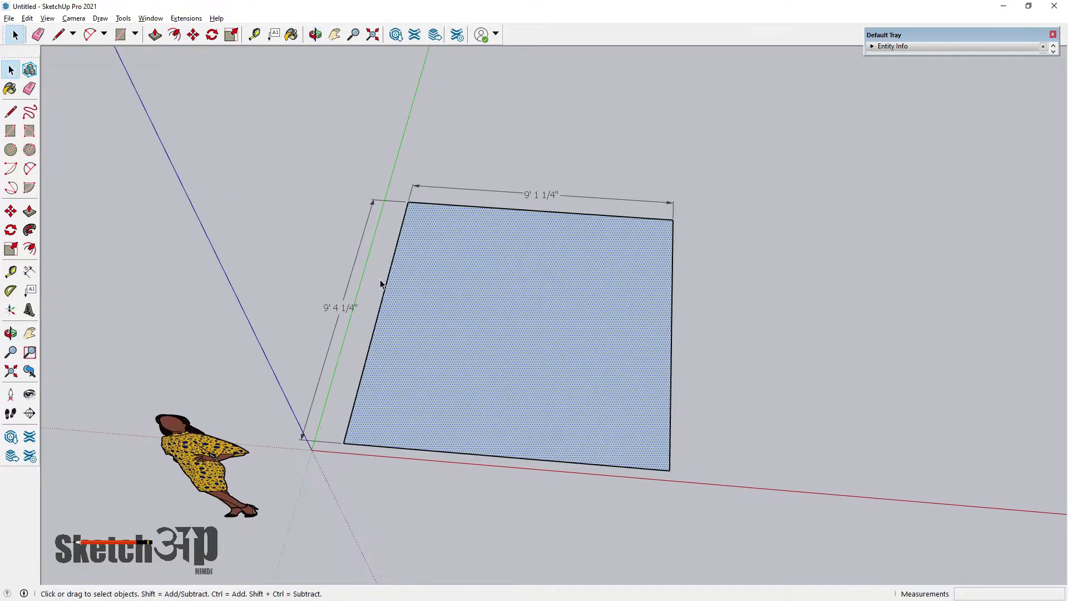
{"action": "left_click", "coordinate": [386, 277]}
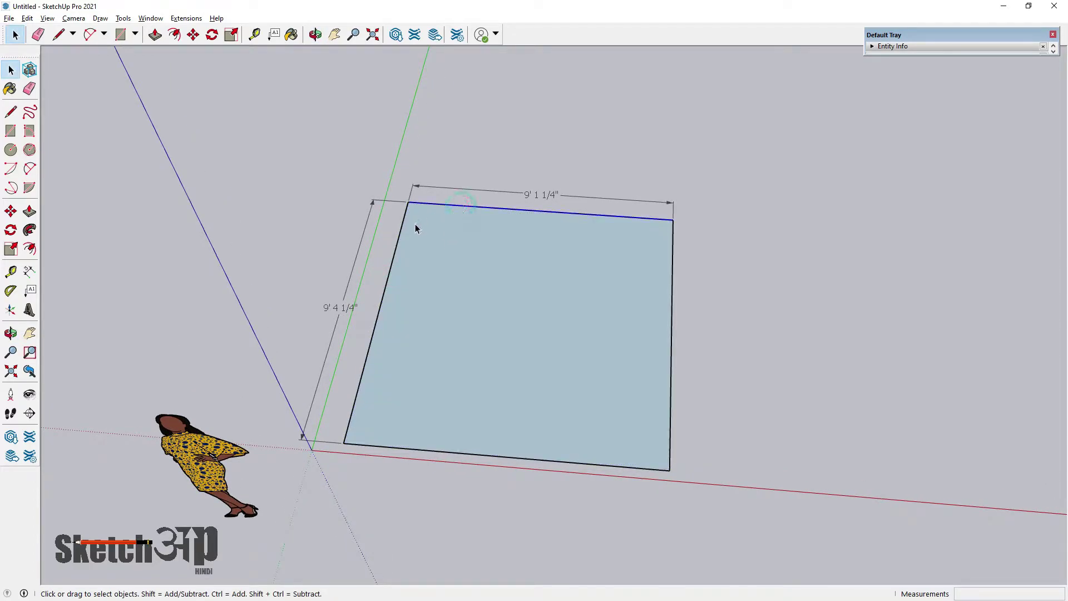
{"action": "left_click", "coordinate": [403, 233]}
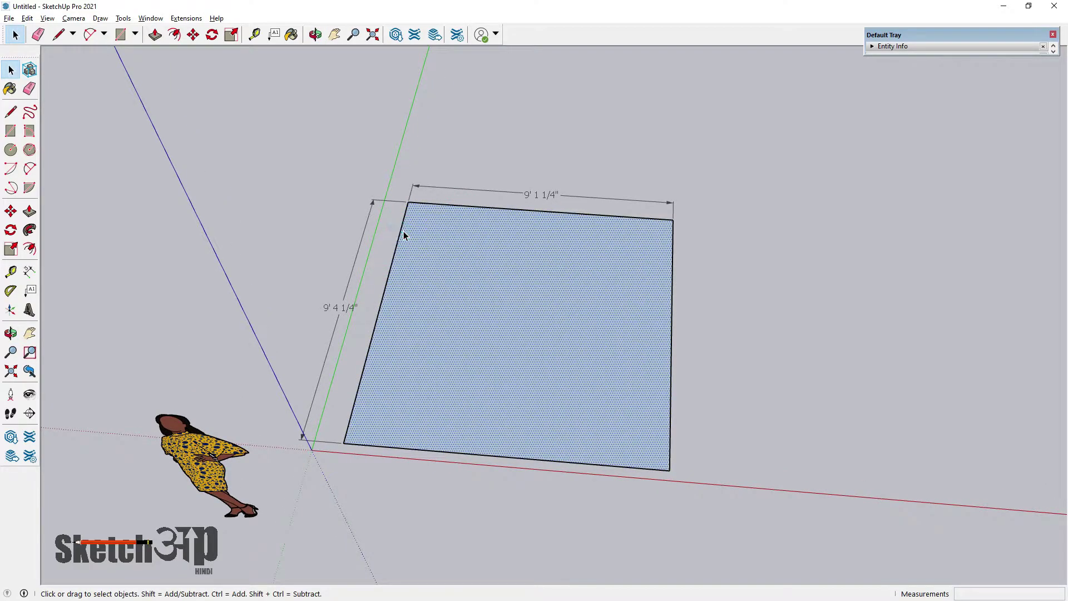
{"action": "left_click", "coordinate": [400, 228]}
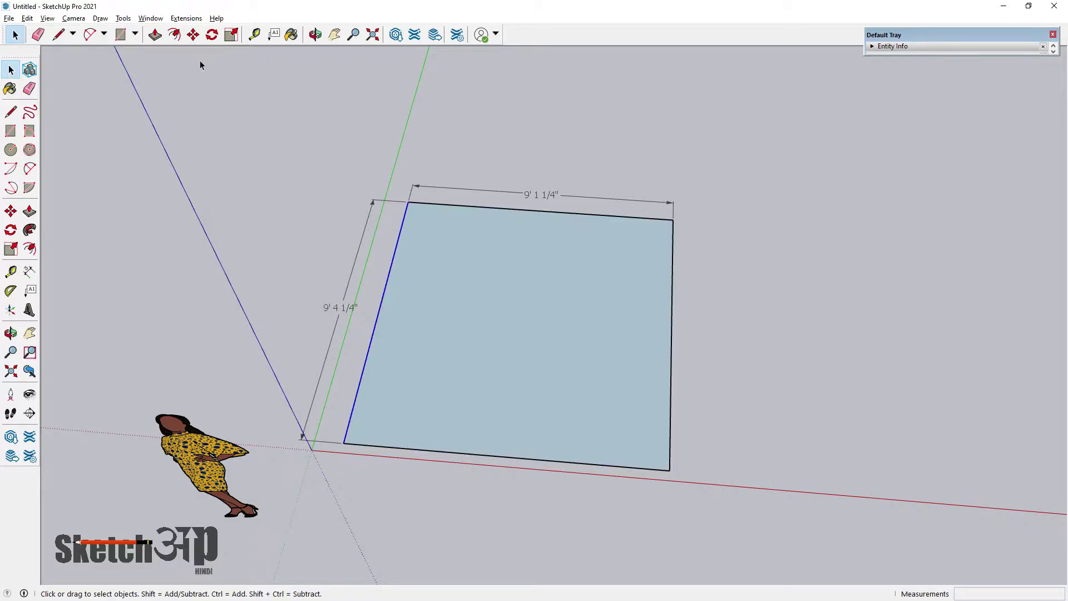
Step: Scale the rectangle's face along the red axis by a factor of 2
{"action": "left_click", "coordinate": [230, 35]}
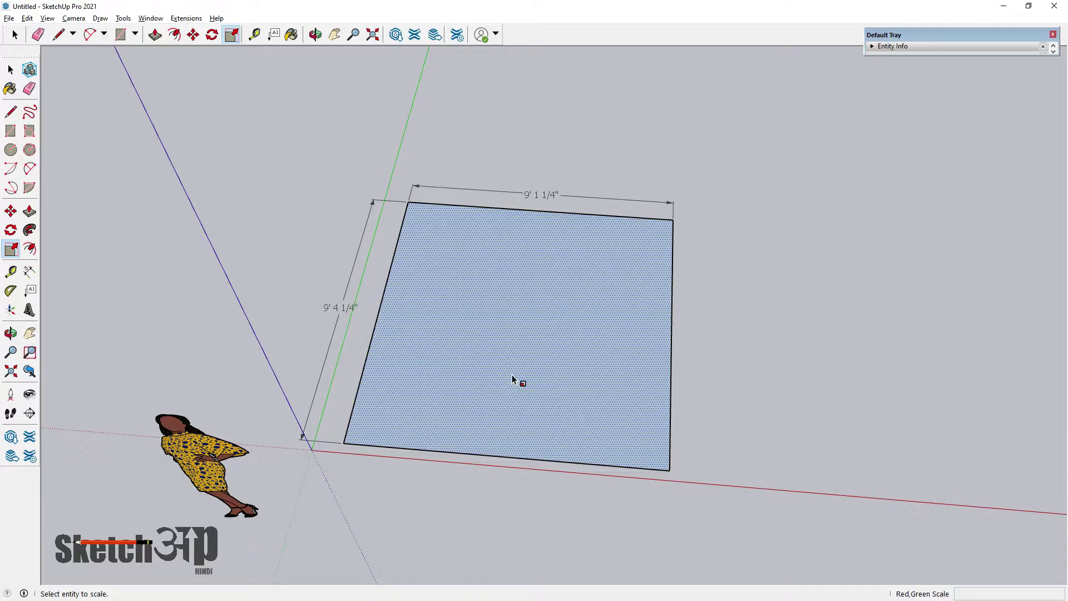
{"action": "left_click", "coordinate": [544, 331]}
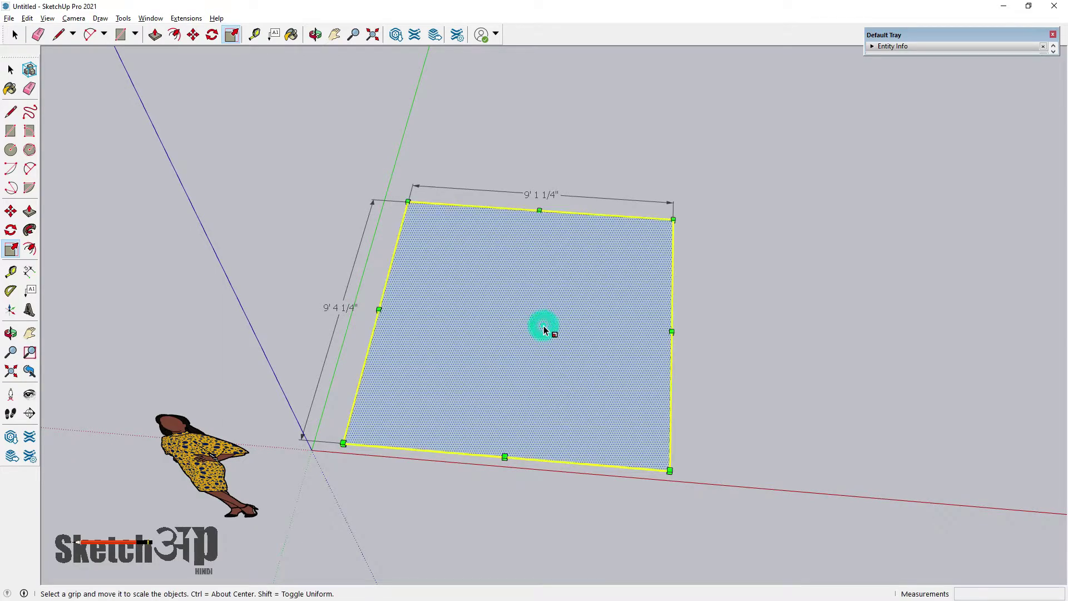
{"action": "middle_click_drag", "start_coordinate": [545, 331], "coordinate": [537, 231]}
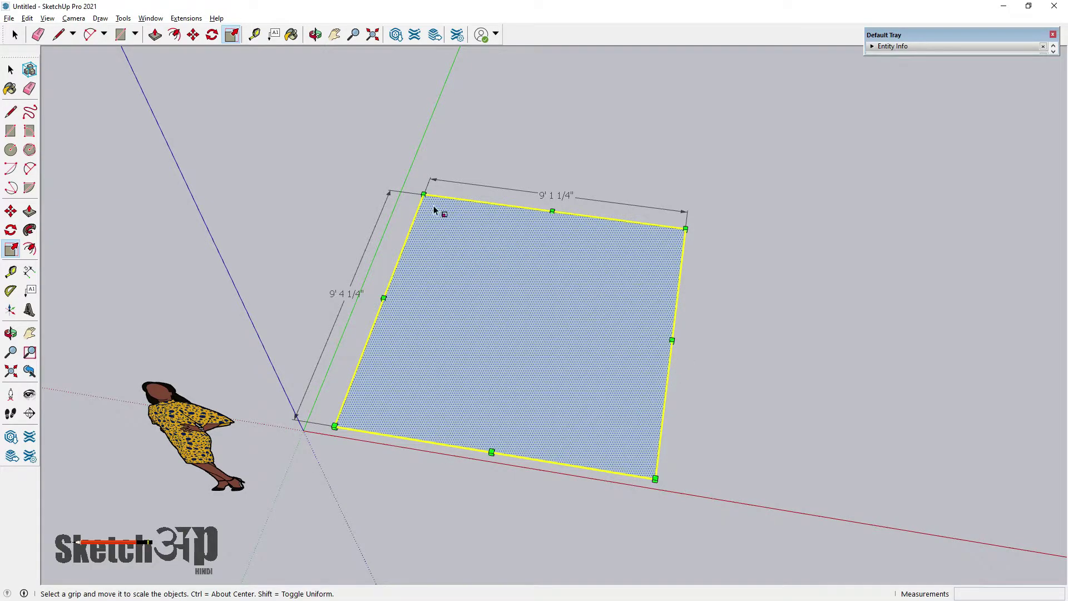
{"action": "scroll", "coordinate": [672, 326], "scroll_direction": "down", "scroll_amount": 2}
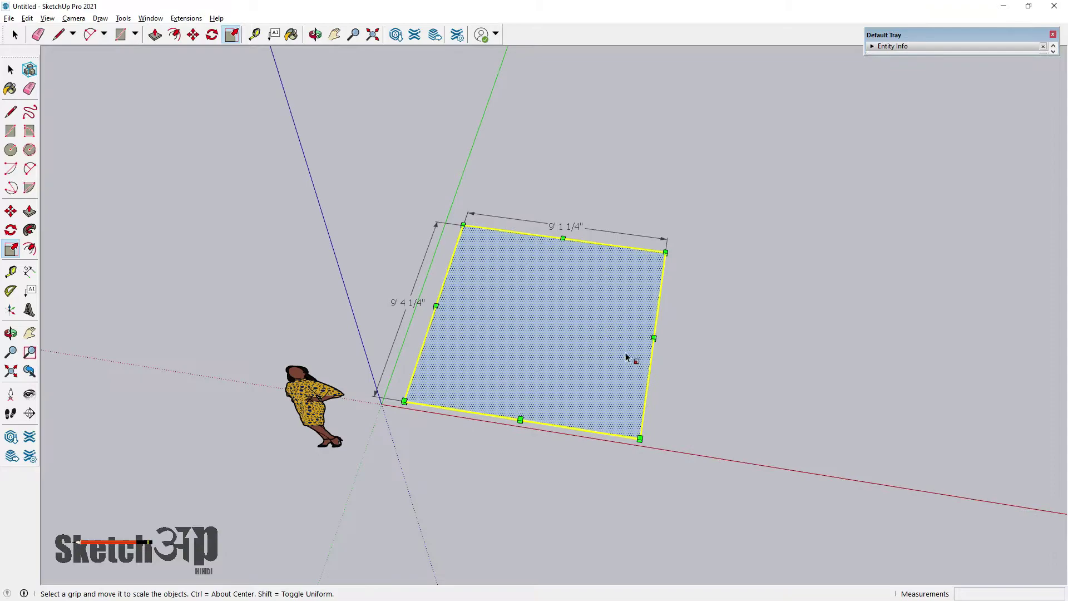
{"action": "mouse_move", "coordinate": [648, 338]}
{"action": "left_mouse_down"}
{"action": "mouse_move", "coordinate": [806, 346]}
{"action": "mouse_move", "coordinate": [612, 323]}
{"action": "mouse_move", "coordinate": [763, 336]}
{"action": "mouse_move", "coordinate": [653, 328]}
{"action": "left_mouse_up"}
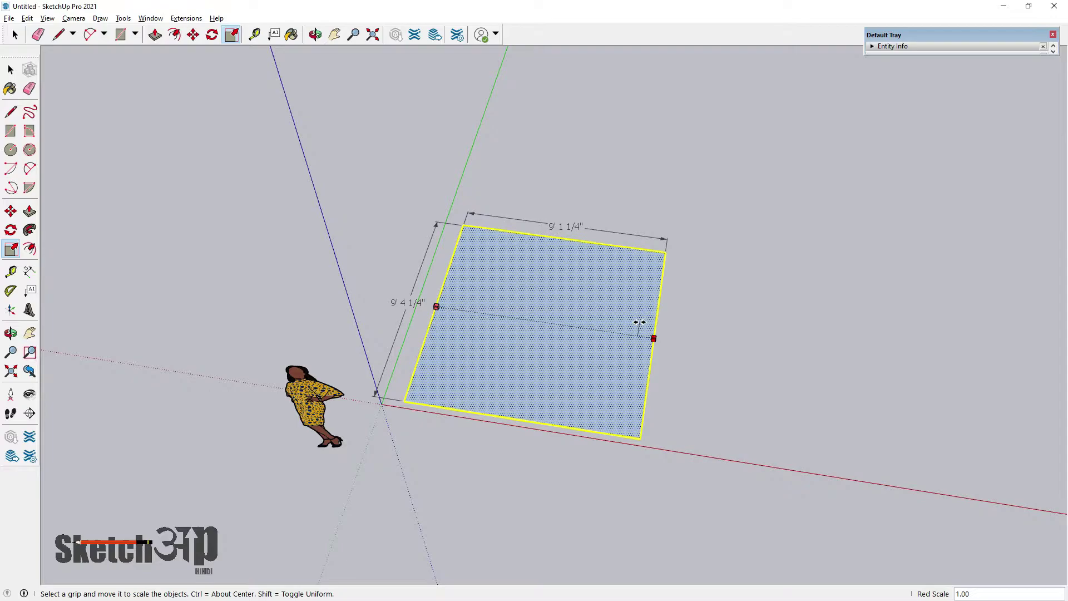
{"action": "left_click_drag", "start_coordinate": [640, 323], "coordinate": [710, 336]}
{"action": "type", "text": "2"}
{"action": "key", "text": "Return"}
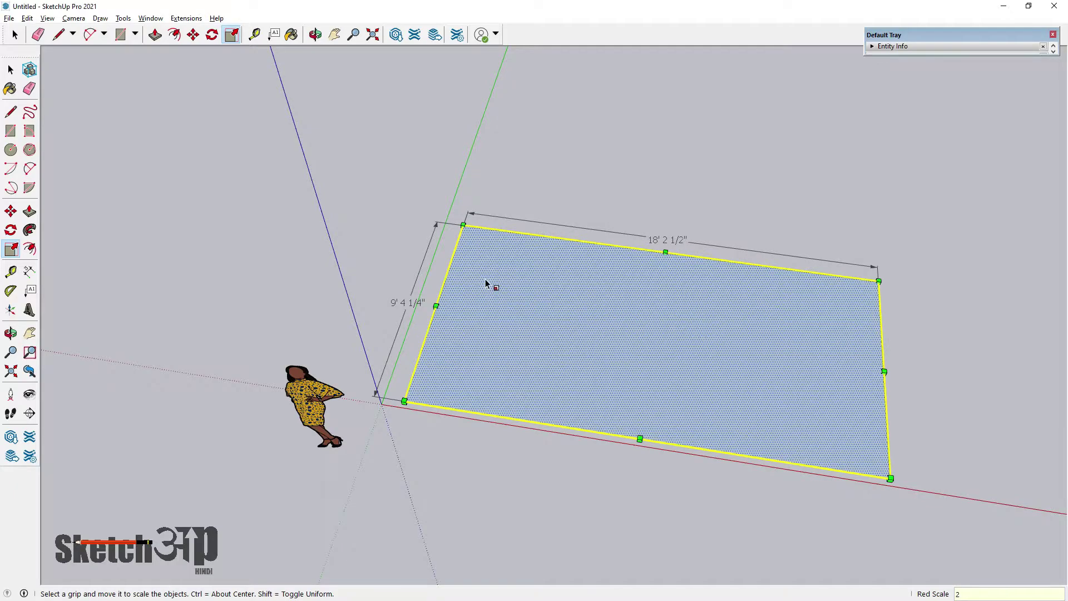
Step: Try to scale the face to 2' along the green axis and undo the attempt
{"action": "scroll", "coordinate": [633, 281], "scroll_direction": "down", "scroll_amount": 2}
{"action": "scroll", "coordinate": [633, 281], "scroll_direction": "up", "scroll_amount": 2}
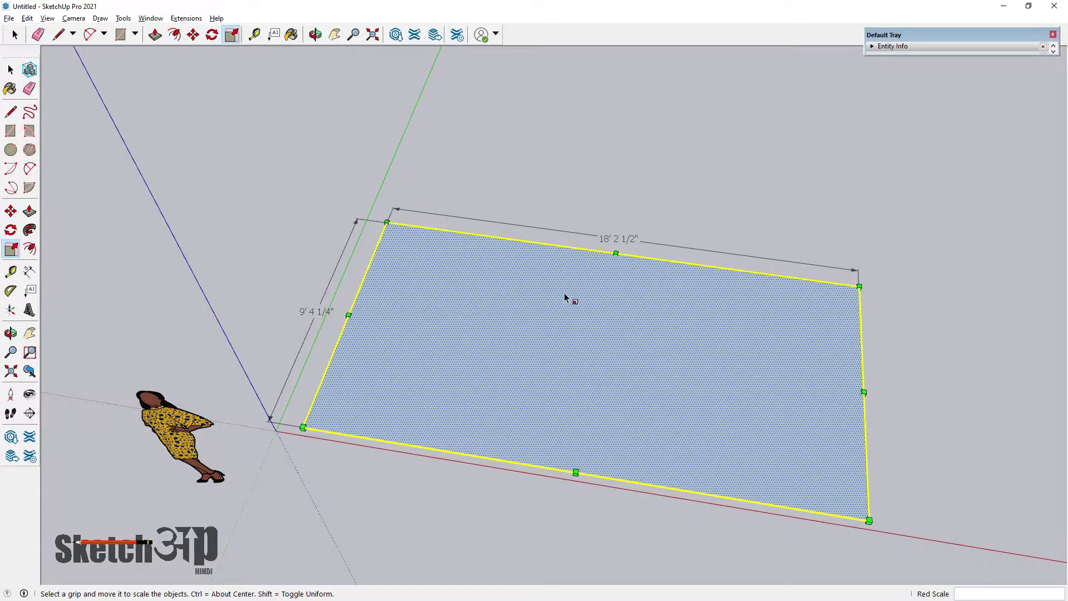
{"action": "scroll", "coordinate": [537, 287], "scroll_direction": "down", "scroll_amount": 1}
{"action": "scroll", "coordinate": [537, 287], "scroll_direction": "down", "scroll_amount": 1}
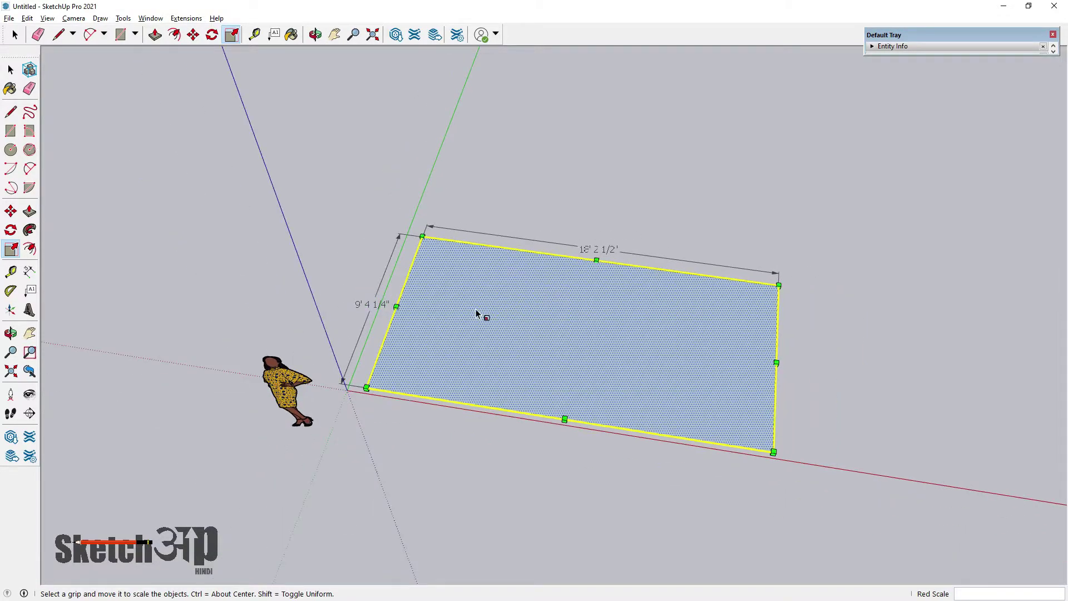
{"action": "middle_click_drag", "start_coordinate": [498, 280], "coordinate": [544, 378]}
{"action": "left_click_drag", "start_coordinate": [565, 425], "coordinate": [553, 503]}
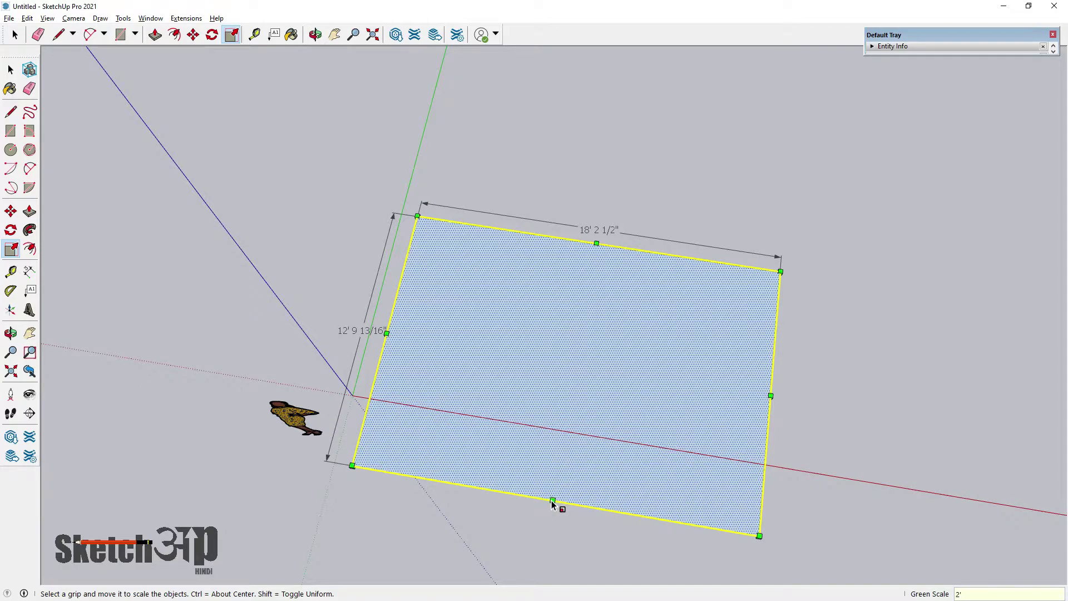
{"action": "type", "text": "2'"}
{"action": "key", "text": "Return"}
{"action": "key", "text": "ctrl+z"}
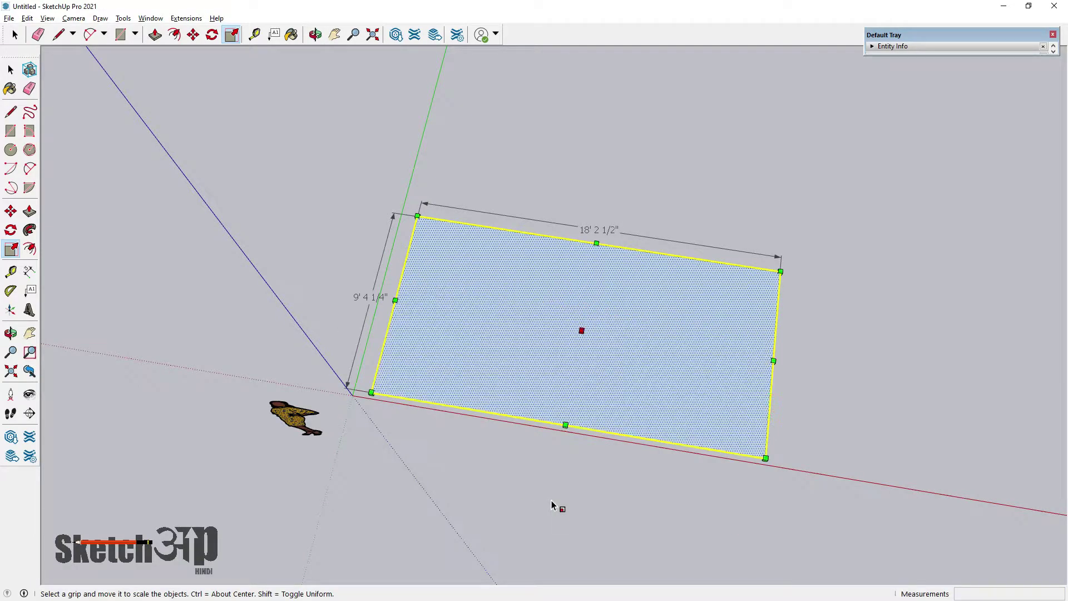
Step: Scale the face along the green axis by a factor of 2 from its near edge
{"action": "left_click_drag", "start_coordinate": [562, 424], "coordinate": [564, 469]}
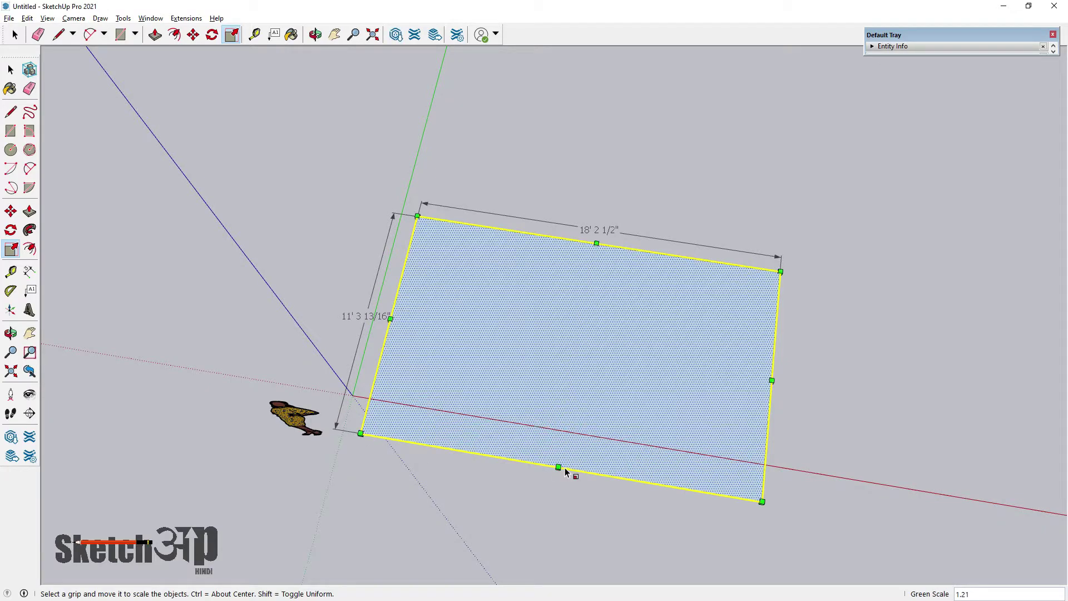
{"action": "type", "text": "2"}
{"action": "key", "text": "Return"}
Step: Scale the face along the green axis to an exact length of 4' from its near edge
{"action": "scroll", "coordinate": [503, 318], "scroll_direction": "down", "scroll_amount": 3}
{"action": "key", "text": "ctrl"}
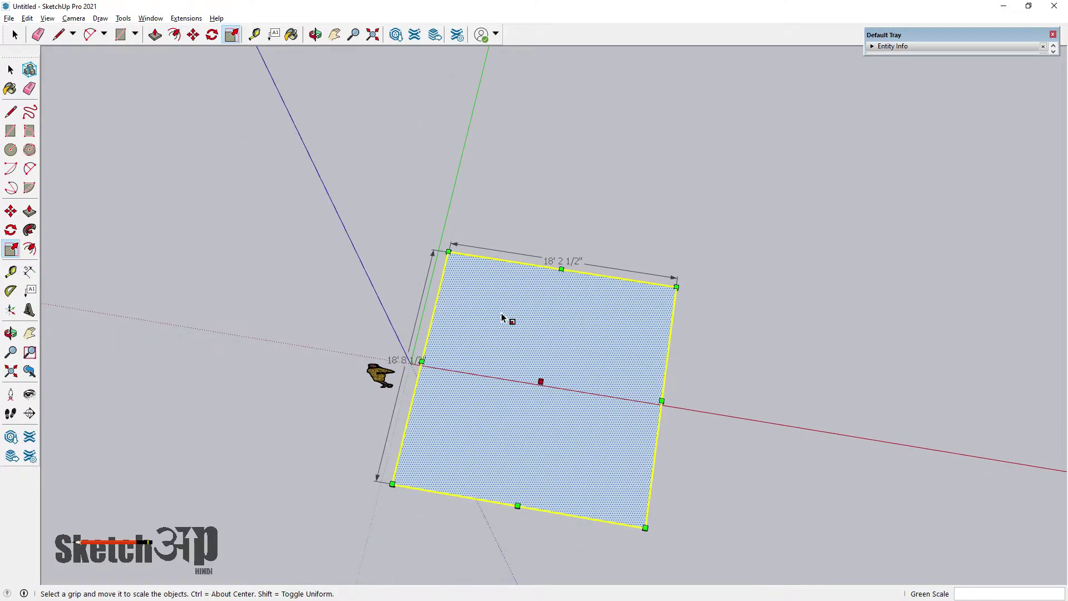
{"action": "middle_click_drag", "start_coordinate": [478, 375], "coordinate": [626, 307]}
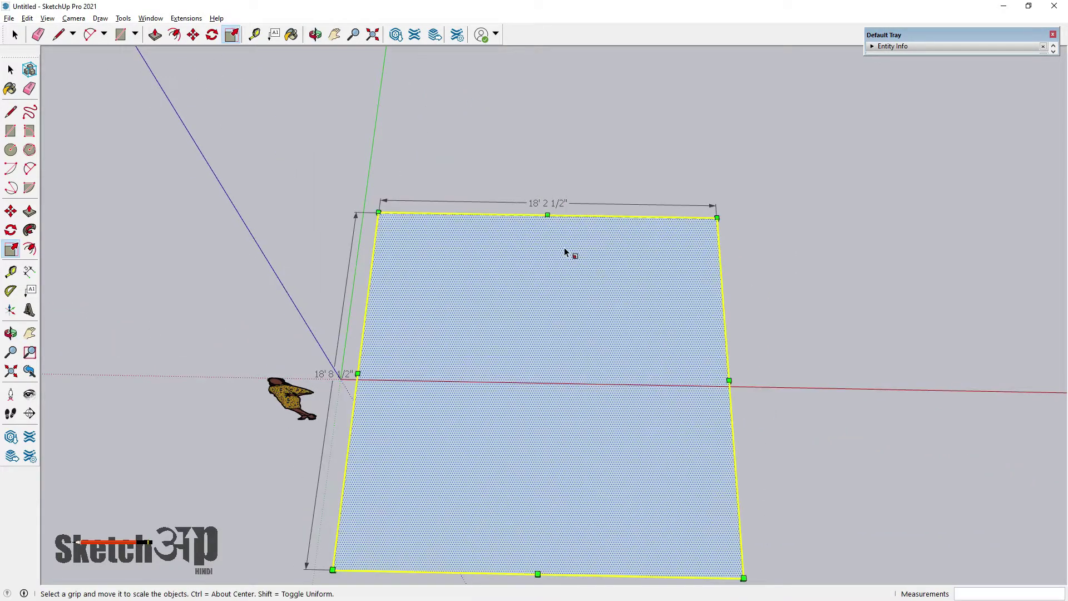
{"action": "scroll", "coordinate": [578, 272], "scroll_direction": "down", "scroll_amount": 2}
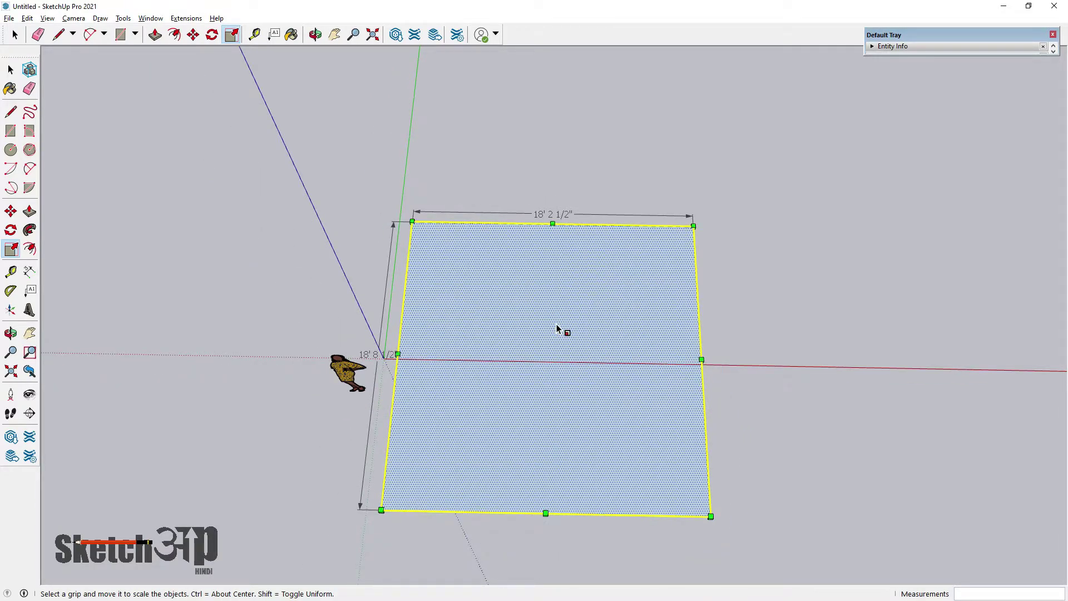
{"action": "left_click", "coordinate": [546, 513]}
{"action": "left_click", "coordinate": [548, 402]}
{"action": "type", "text": "4'"}
{"action": "key", "text": "Return"}
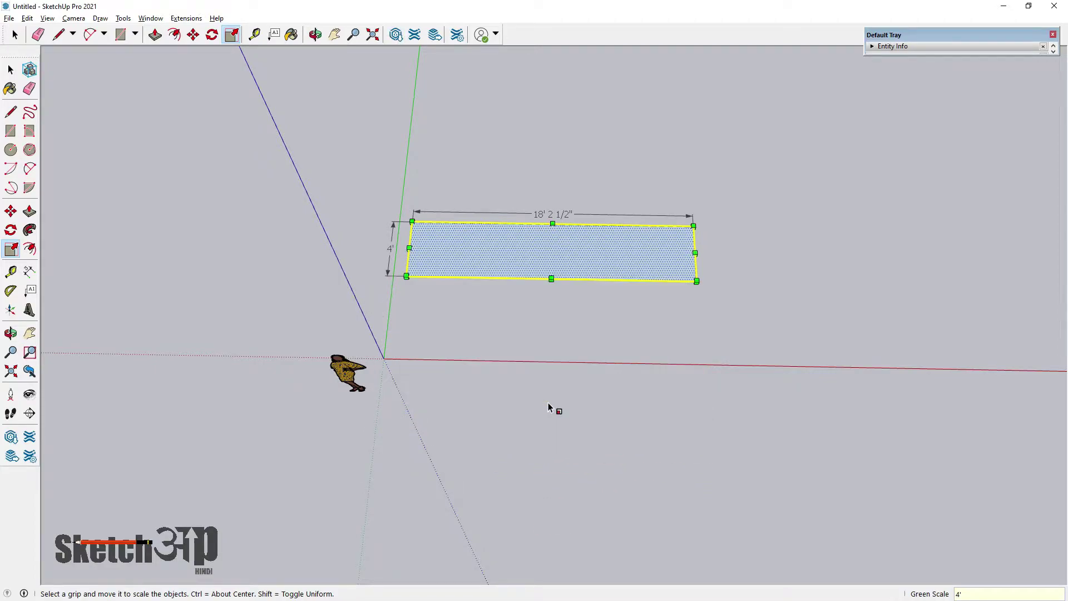
Step: Scale the face along the red axis to an exact width of 4'
{"action": "scroll", "coordinate": [506, 281], "scroll_direction": "up", "scroll_amount": 3}
{"action": "scroll", "coordinate": [353, 274], "scroll_direction": "down", "scroll_amount": 2}
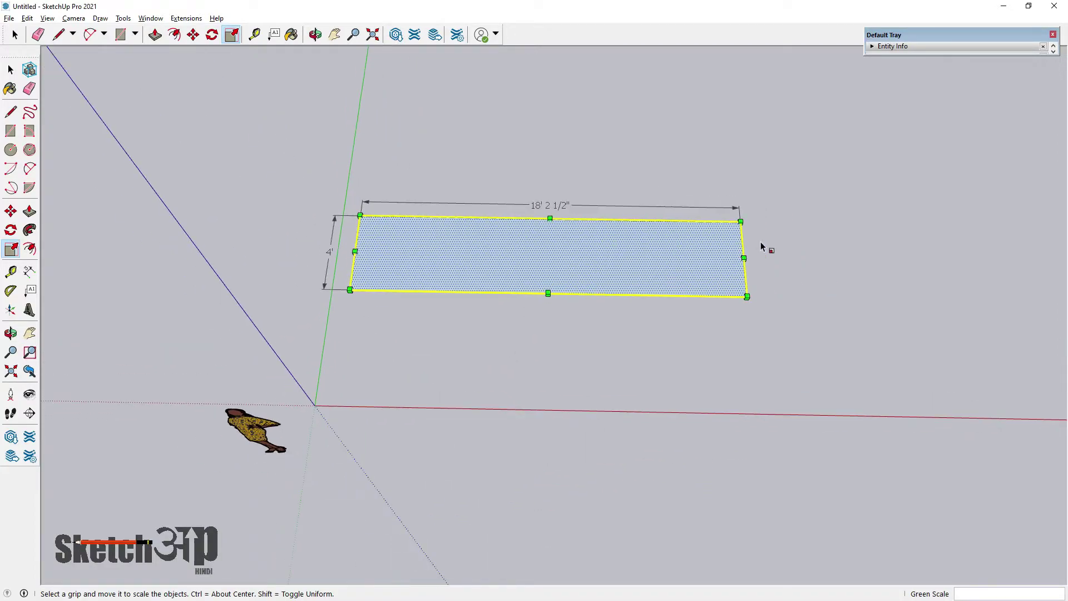
{"action": "scroll", "coordinate": [745, 262], "scroll_direction": "up", "scroll_amount": 2}
{"action": "left_click", "coordinate": [746, 261]}
{"action": "left_click", "coordinate": [539, 260]}
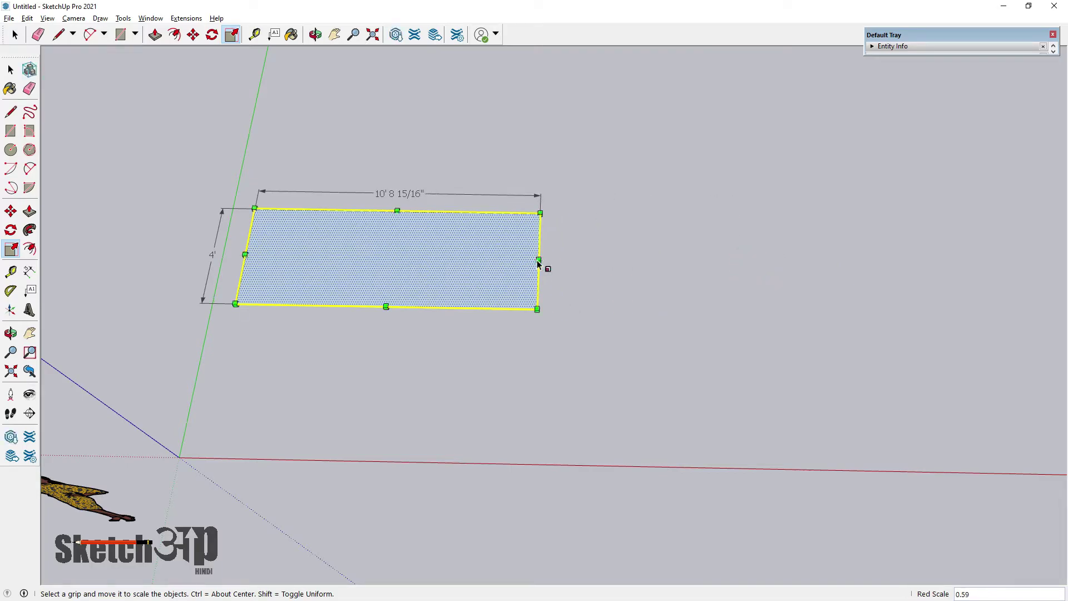
{"action": "type", "text": "4'"}
{"action": "key", "text": "Return"}
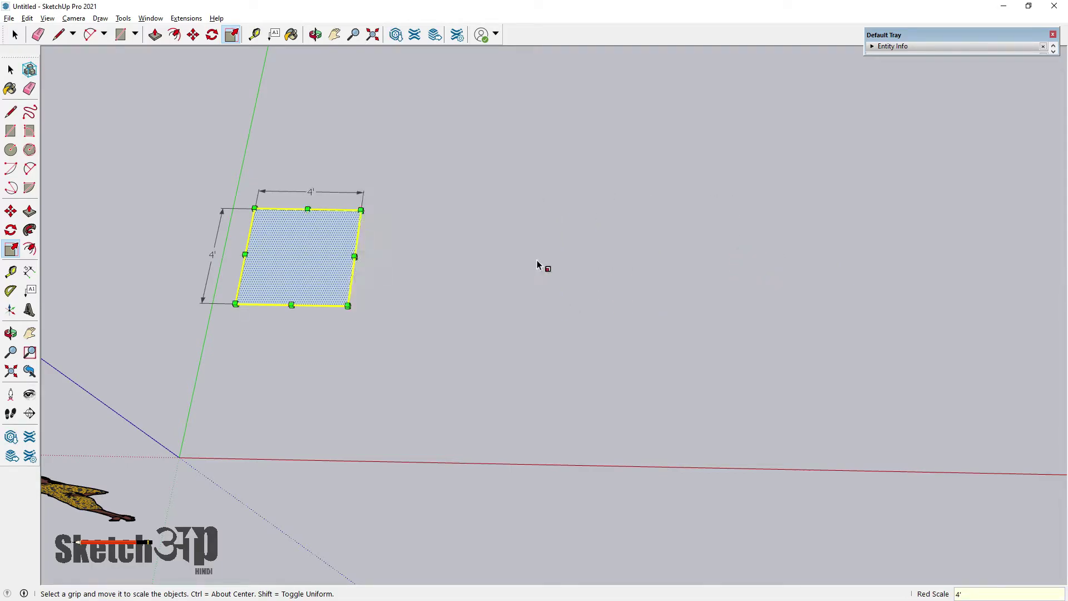
Step: Leave the Scale tool, deselect the face and examine the resized square with its dimensions
{"action": "scroll", "coordinate": [275, 236], "scroll_direction": "up", "scroll_amount": 2}
{"action": "scroll", "coordinate": [131, 238], "scroll_direction": "up", "scroll_amount": 2}
{"action": "middle_click_drag", "start_coordinate": [130, 238], "coordinate": [226, 408]}
{"action": "scroll", "coordinate": [420, 329], "scroll_direction": "down", "scroll_amount": 2}
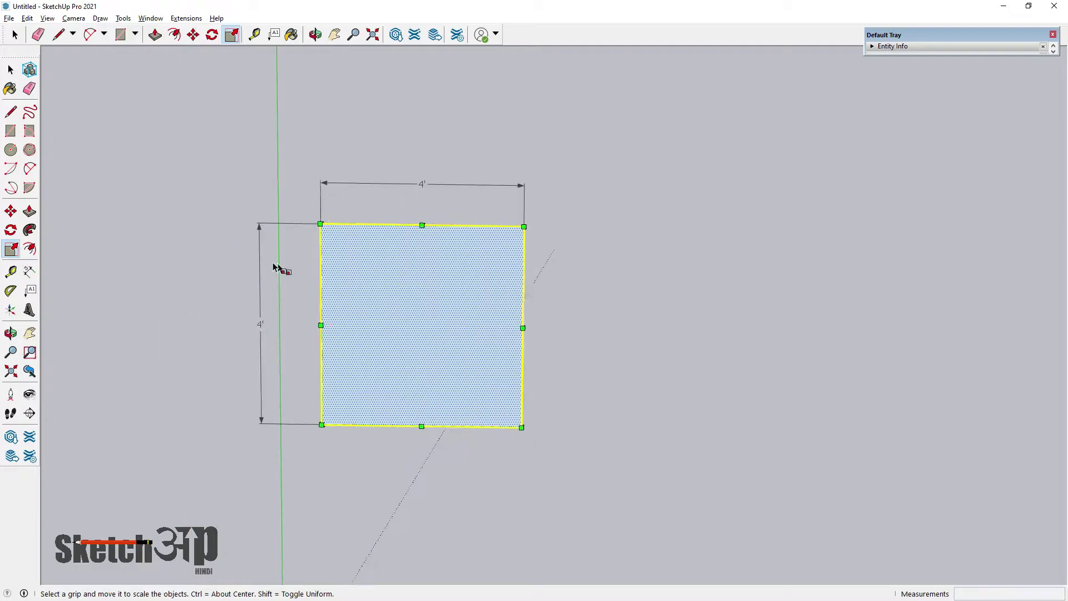
{"action": "scroll", "coordinate": [277, 264], "scroll_direction": "up", "scroll_amount": 2}
{"action": "left_click", "coordinate": [11, 70]}
{"action": "left_click", "coordinate": [111, 141]}
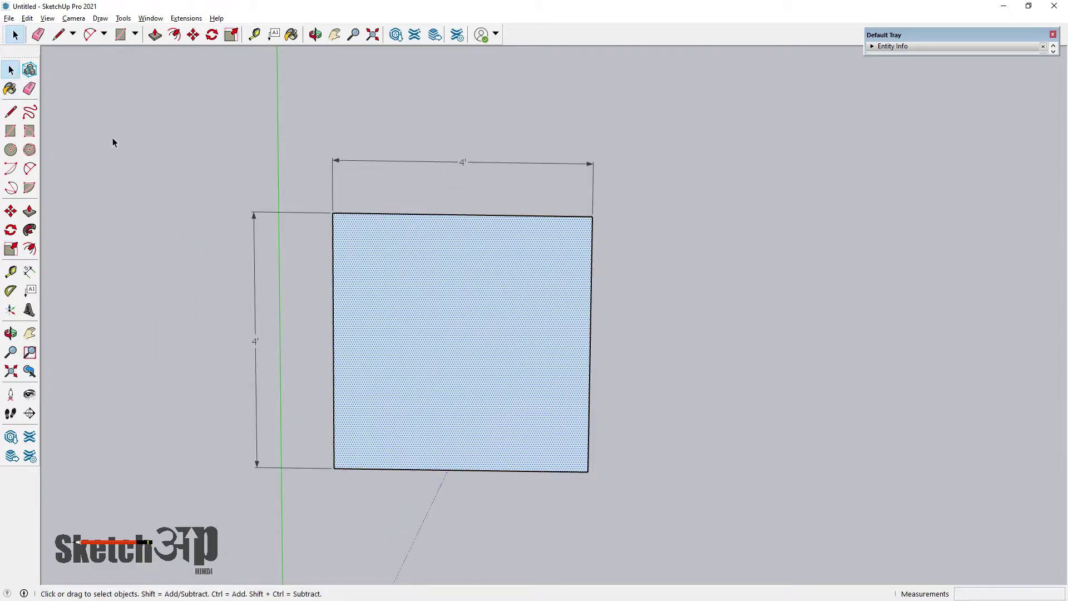
{"action": "scroll", "coordinate": [576, 415], "scroll_direction": "down", "scroll_amount": 2}
{"action": "middle_click_drag", "start_coordinate": [576, 414], "coordinate": [474, 342]}
{"action": "scroll", "coordinate": [473, 341], "scroll_direction": "up", "scroll_amount": 2}
{"action": "scroll", "coordinate": [439, 289], "scroll_direction": "down", "scroll_amount": 2}
{"action": "scroll", "coordinate": [532, 423], "scroll_direction": "up", "scroll_amount": 1}
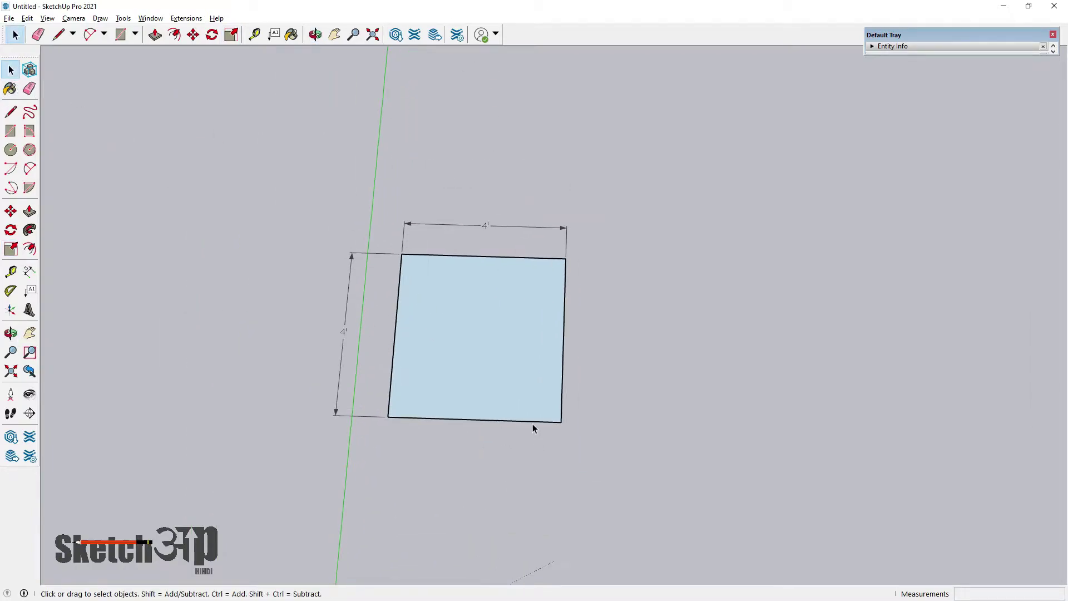
Step: Draw two lines from the square's right-hand corners meeting at a point outside it, forming a triangular tip
{"action": "middle_click_drag", "start_coordinate": [534, 429], "coordinate": [529, 272]}
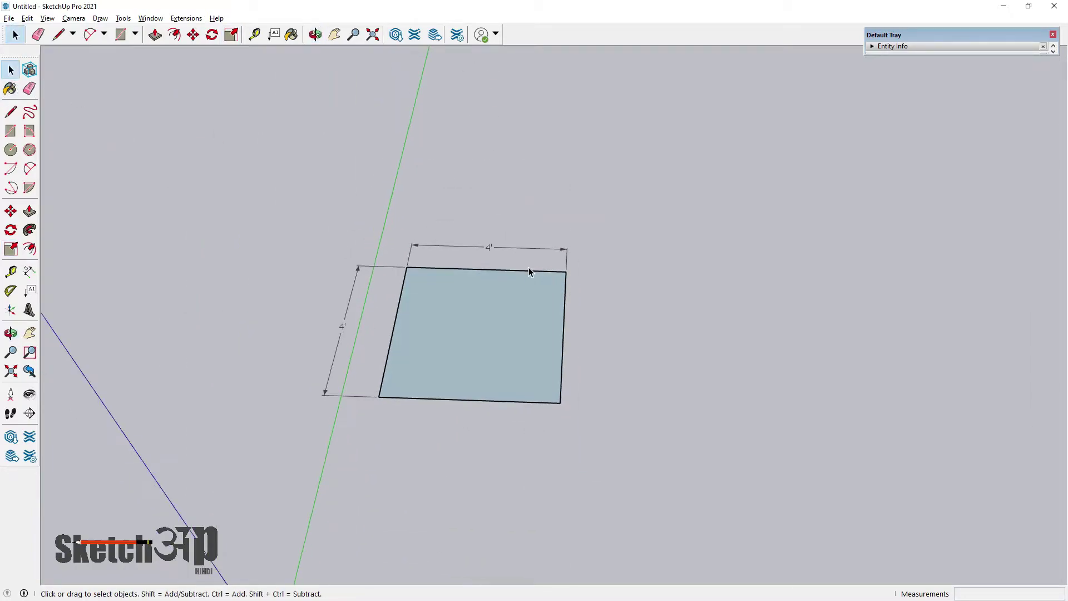
{"action": "left_click", "coordinate": [30, 211]}
{"action": "scroll", "coordinate": [496, 347], "scroll_direction": "up", "scroll_amount": 1}
{"action": "middle_click_drag", "start_coordinate": [496, 348], "coordinate": [608, 475]}
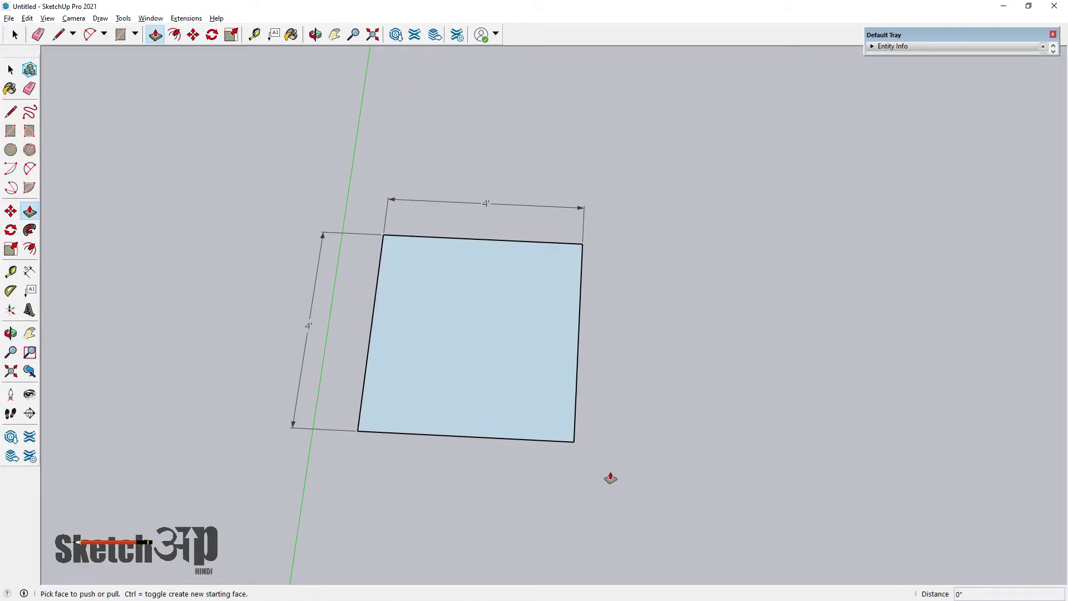
{"action": "left_click", "coordinate": [11, 112]}
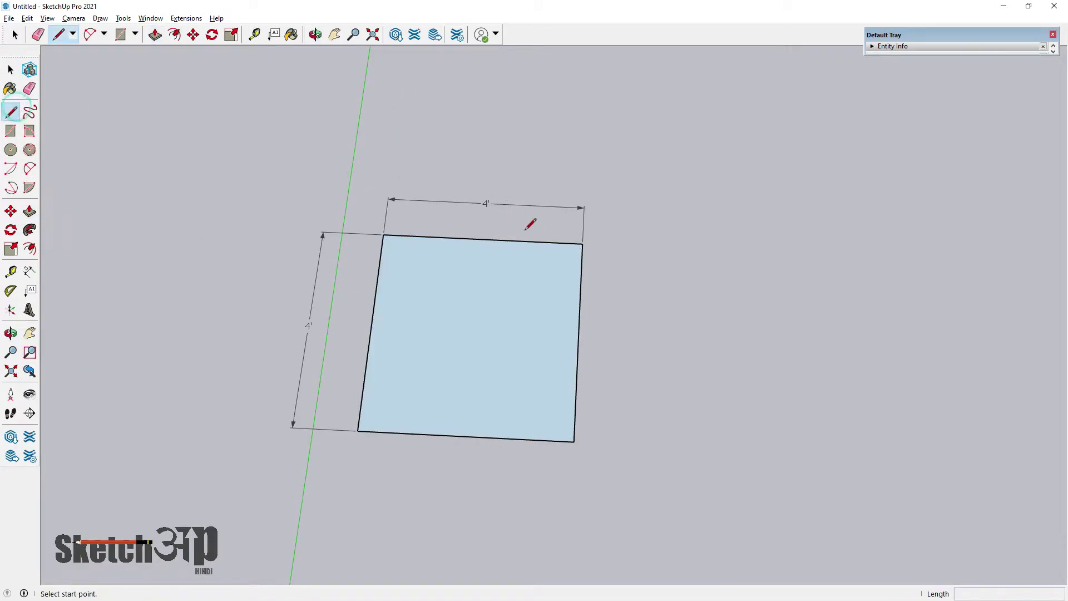
{"action": "left_click", "coordinate": [583, 243]}
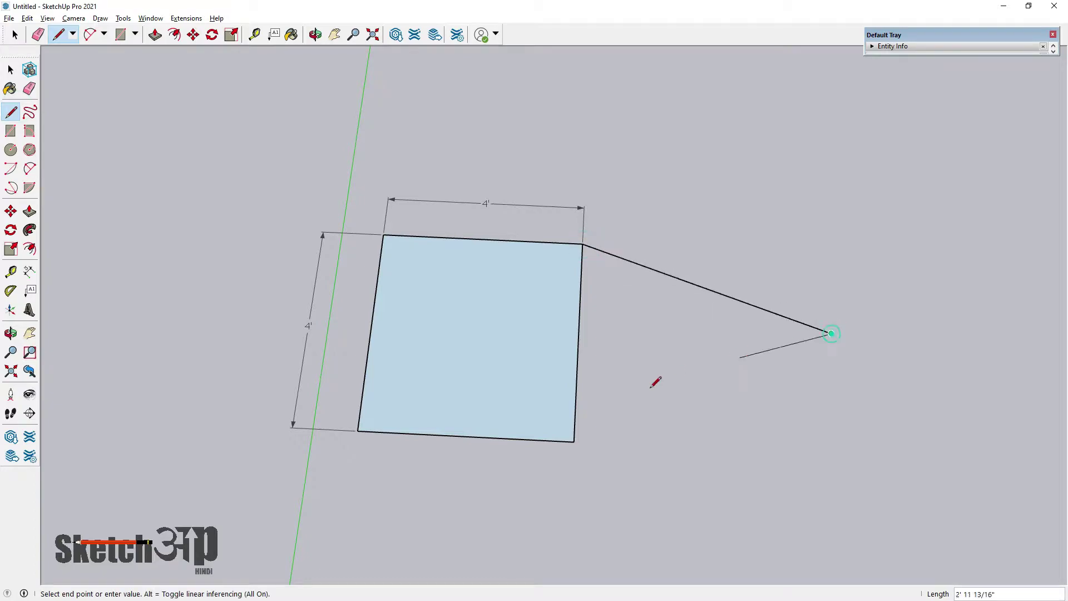
{"action": "left_click", "coordinate": [574, 441]}
Step: Erase the edge between the square and the triangular tip, and remove both 4' dimensions
{"action": "left_click", "coordinate": [29, 91]}
{"action": "left_click_drag", "start_coordinate": [474, 290], "coordinate": [612, 341]}
{"action": "scroll", "coordinate": [470, 272], "scroll_direction": "down", "scroll_amount": 2}
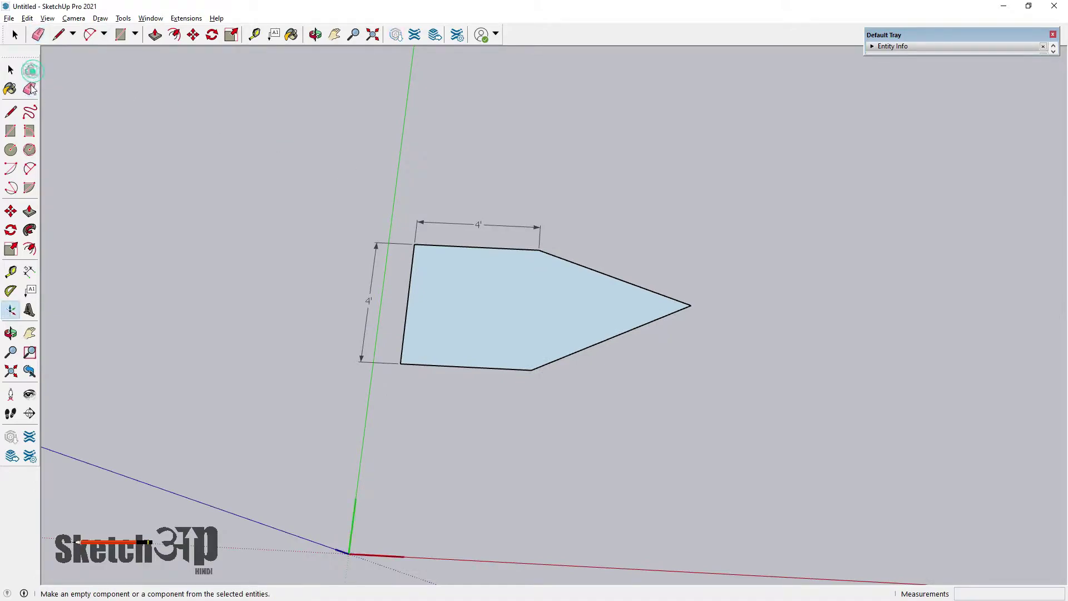
{"action": "left_click", "coordinate": [11, 69]}
{"action": "left_click", "coordinate": [28, 89]}
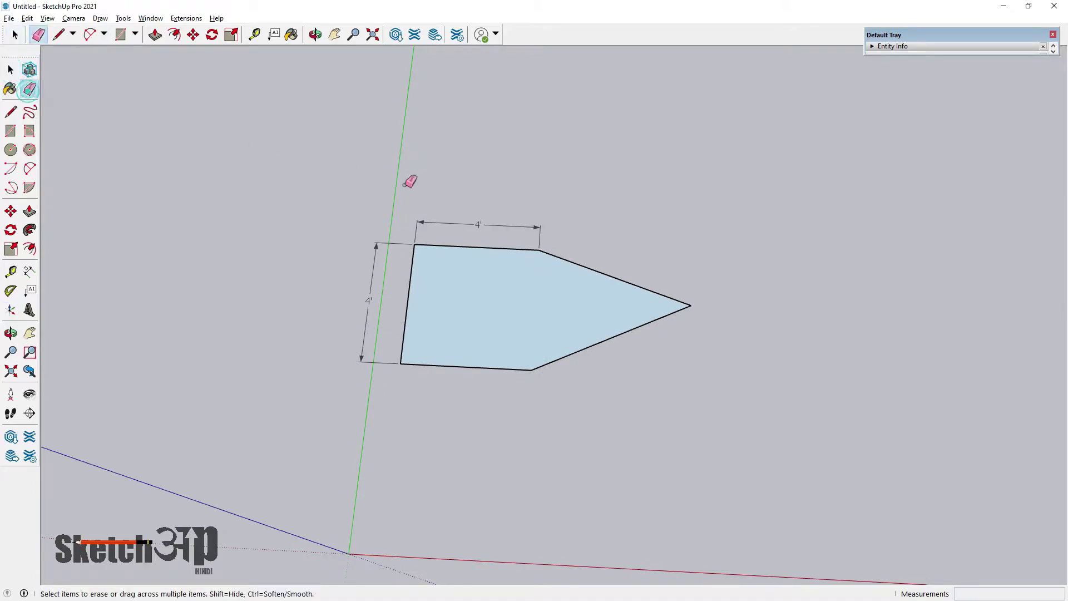
{"action": "left_click", "coordinate": [445, 224]}
{"action": "left_click", "coordinate": [376, 257]}
{"action": "left_click", "coordinate": [11, 69]}
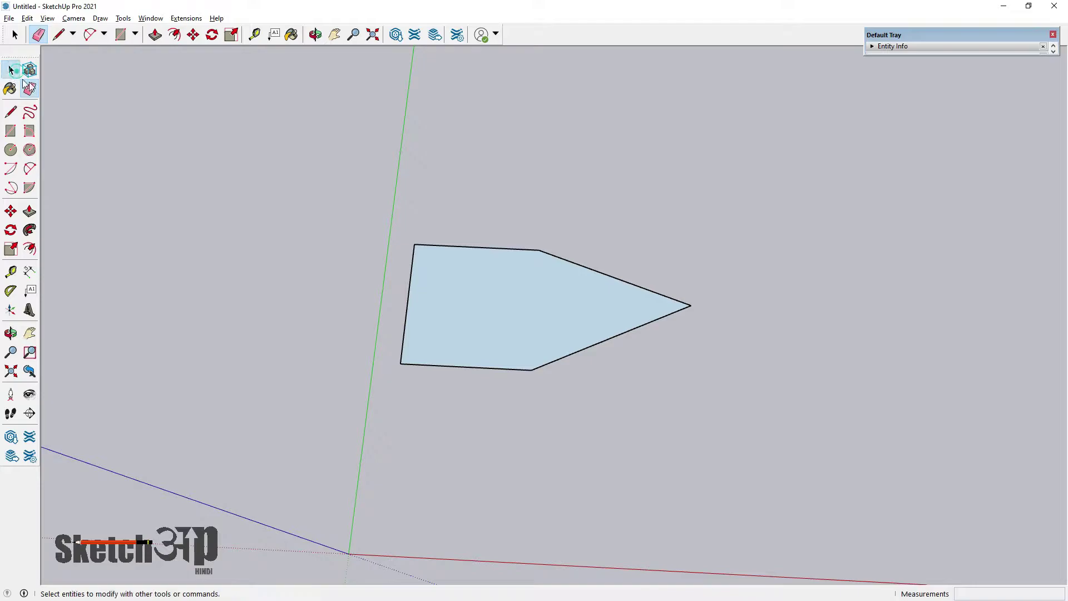
Step: Try flipping the whole pointed shape along the red axis by scaling it past its tip, and restore its original orientation
{"action": "mouse_move", "coordinate": [542, 399]}
{"action": "middle_mouse_down"}
{"action": "mouse_move", "coordinate": [546, 267]}
{"action": "mouse_move", "coordinate": [551, 367]}
{"action": "mouse_move", "coordinate": [552, 344]}
{"action": "mouse_move", "coordinate": [579, 322]}
{"action": "mouse_move", "coordinate": [543, 336]}
{"action": "middle_mouse_up"}
{"action": "left_click", "coordinate": [550, 341]}
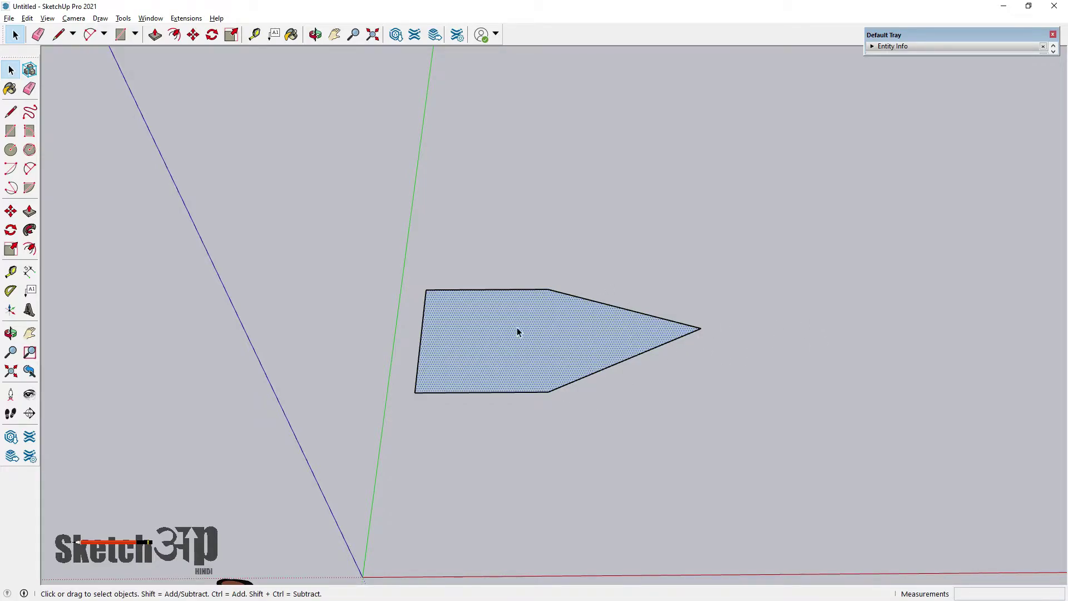
{"action": "left_click_drag", "start_coordinate": [348, 258], "coordinate": [810, 469]}
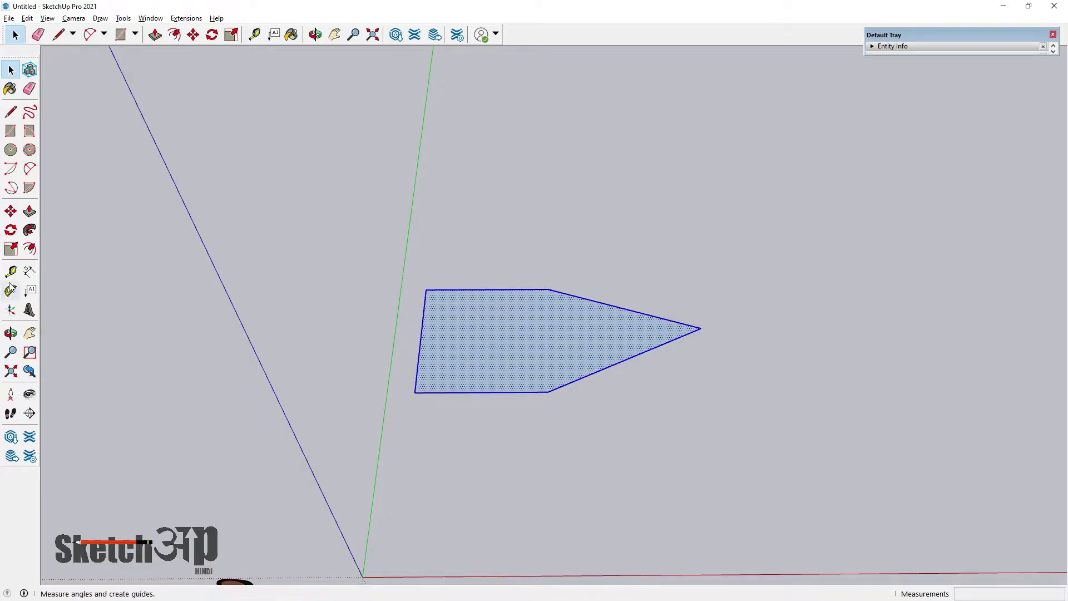
{"action": "left_click", "coordinate": [10, 249]}
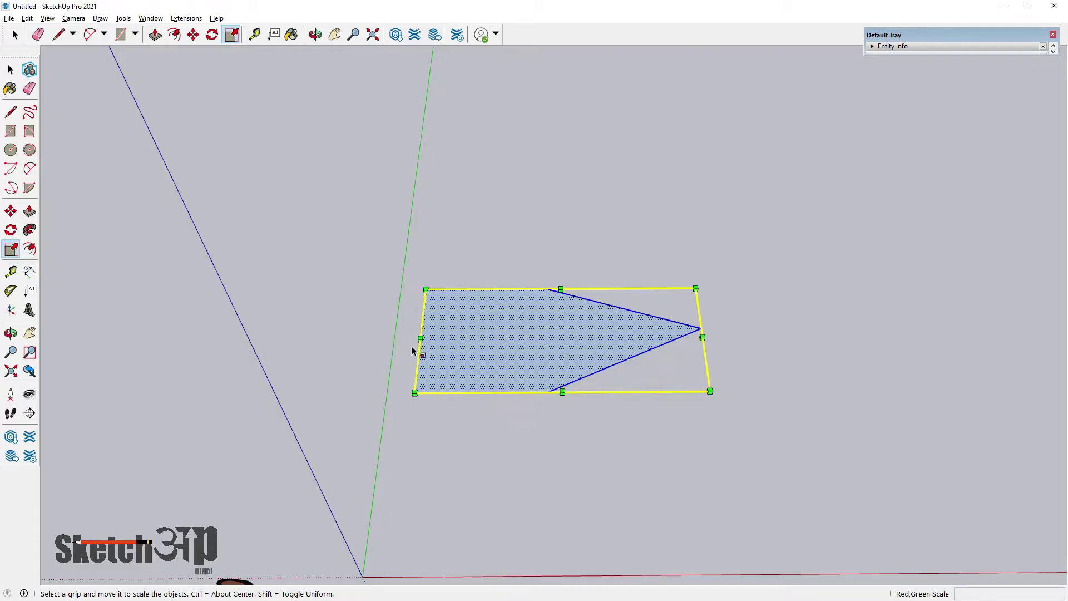
{"action": "left_click_drag", "start_coordinate": [419, 339], "coordinate": [956, 339]}
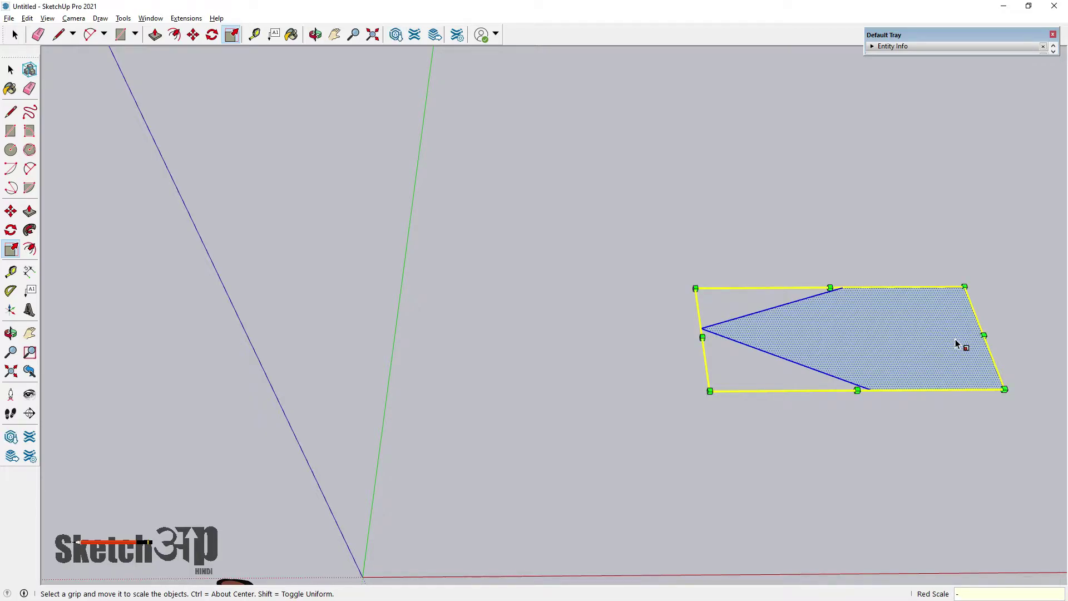
{"action": "scroll", "coordinate": [357, 415], "scroll_direction": "down", "scroll_amount": 2}
{"action": "scroll", "coordinate": [732, 343], "scroll_direction": "up", "scroll_amount": 3}
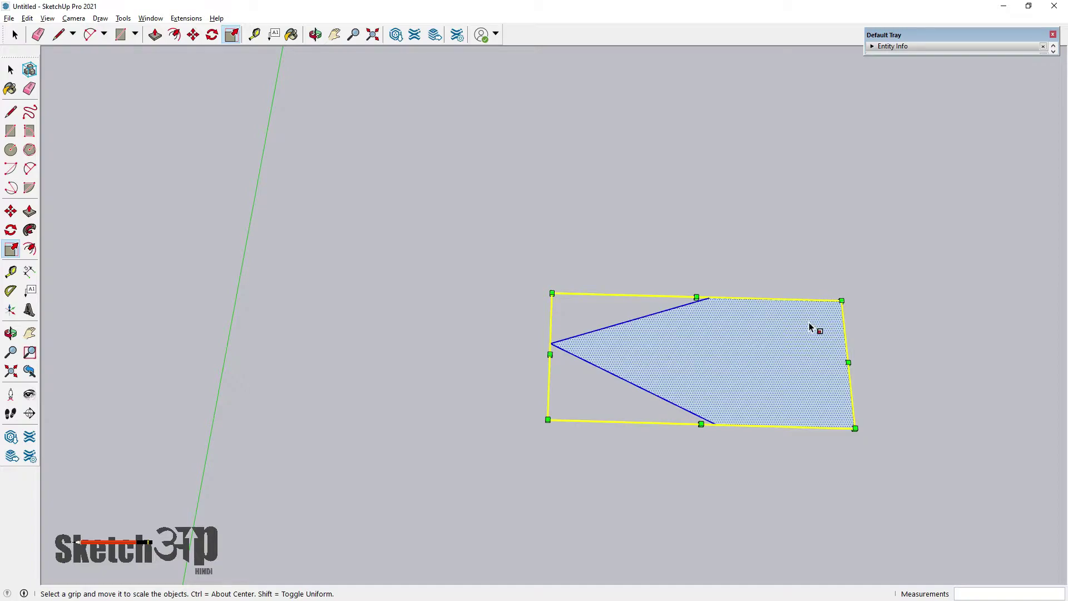
{"action": "key", "text": "Escape"}
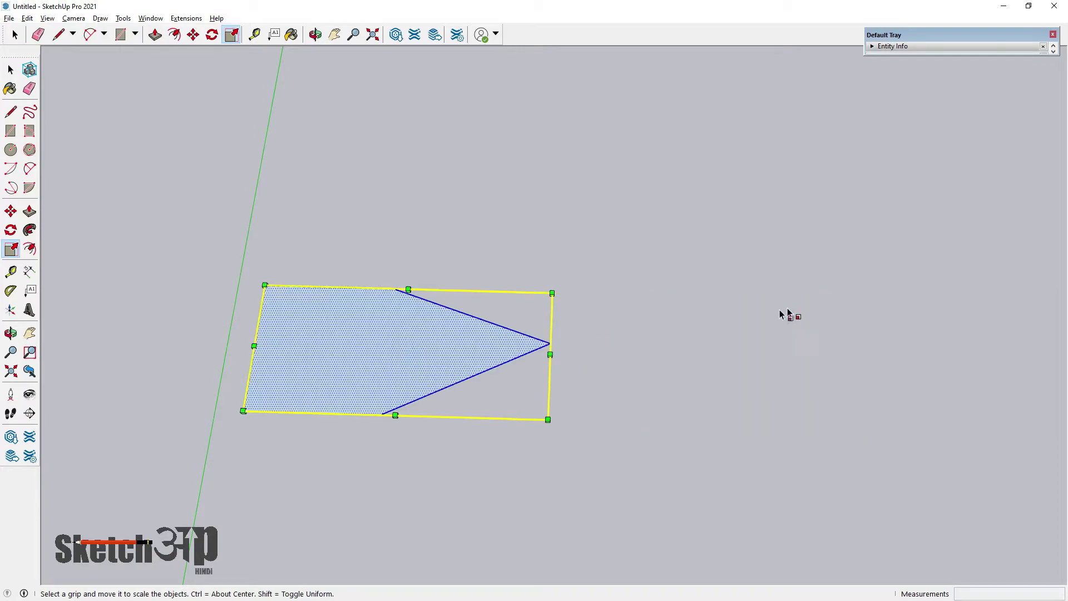
Step: Dimension the far straight edge and the left edge of the pointed shape
{"action": "left_click", "coordinate": [29, 269]}
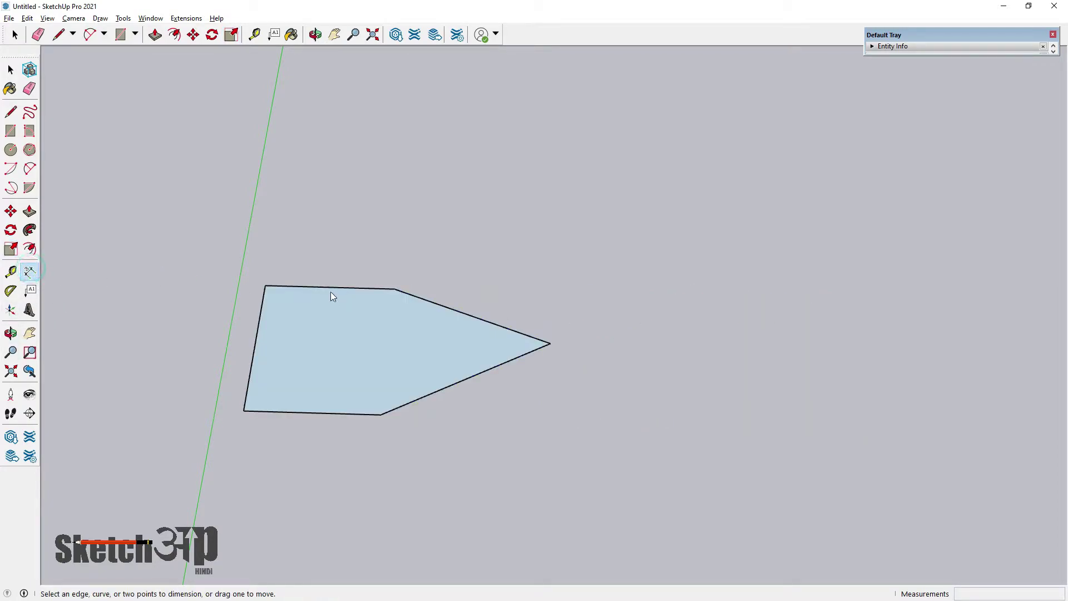
{"action": "left_click", "coordinate": [333, 287]}
{"action": "left_click", "coordinate": [334, 257]}
{"action": "left_click", "coordinate": [259, 319]}
{"action": "left_click", "coordinate": [229, 317]}
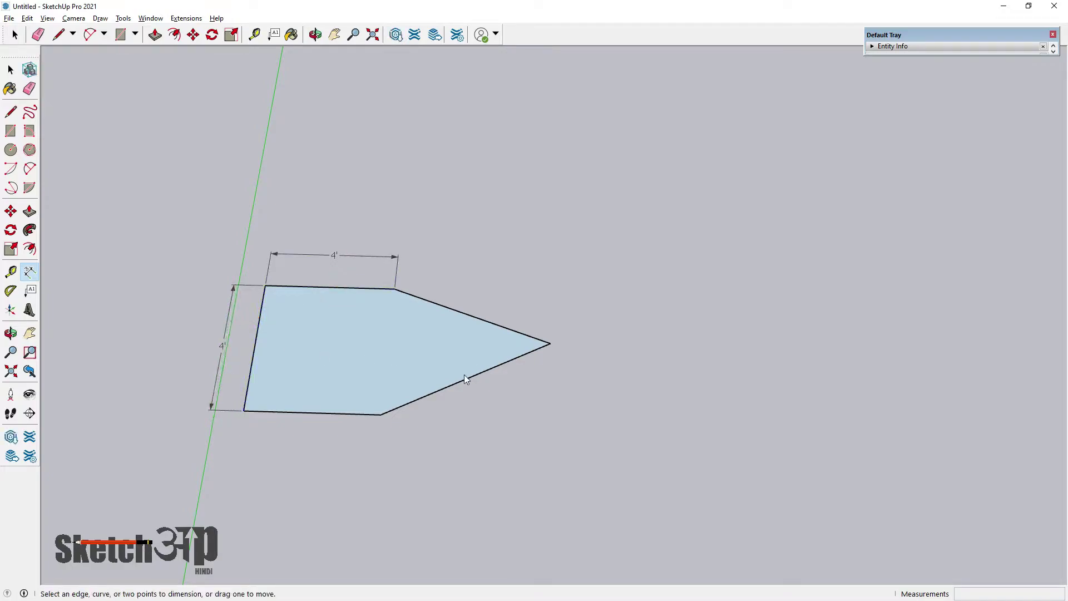
Step: Dimension the two slanted edges that form the shape's tip
{"action": "left_click", "coordinate": [418, 401]}
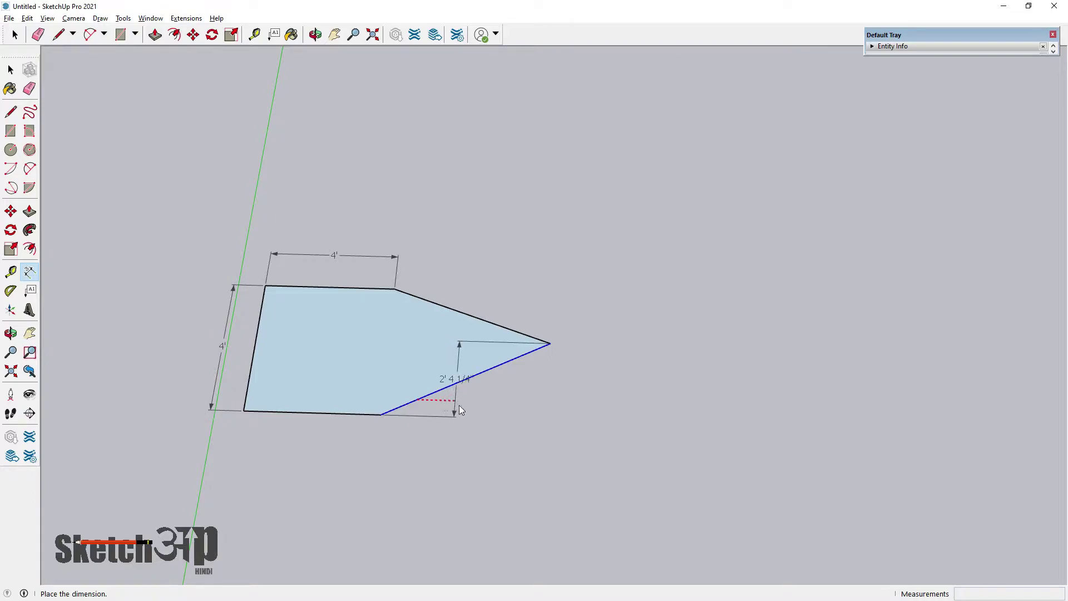
{"action": "left_click", "coordinate": [464, 454]}
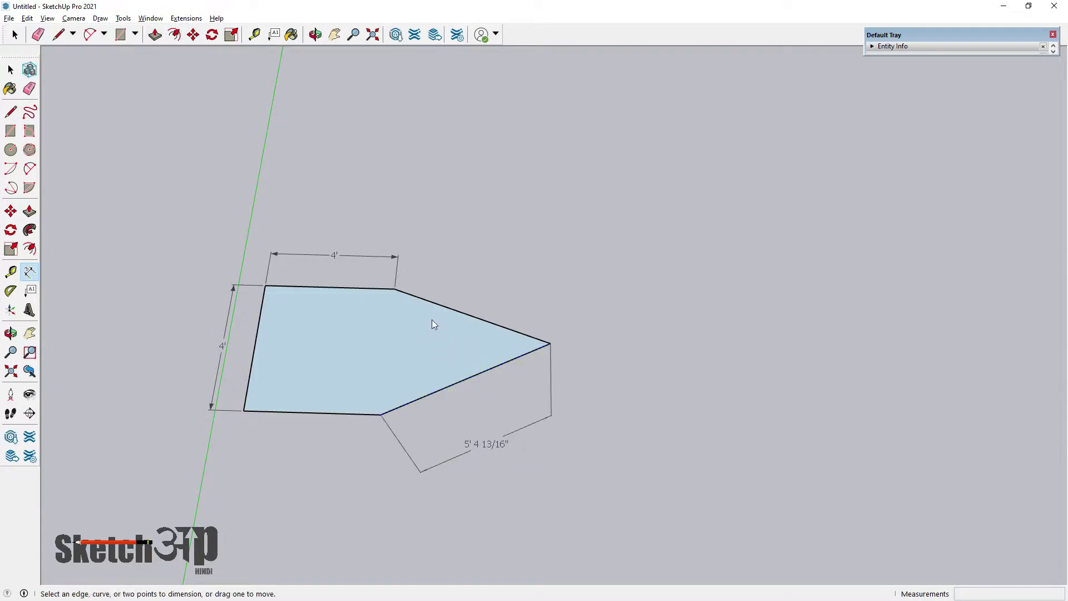
{"action": "left_click", "coordinate": [433, 300]}
{"action": "left_click", "coordinate": [450, 262]}
Step: Select the shape with all its dimensions for scaling and examine the grips of its scale box from several angles
{"action": "left_click", "coordinate": [11, 70]}
{"action": "left_click_drag", "start_coordinate": [146, 161], "coordinate": [667, 525]}
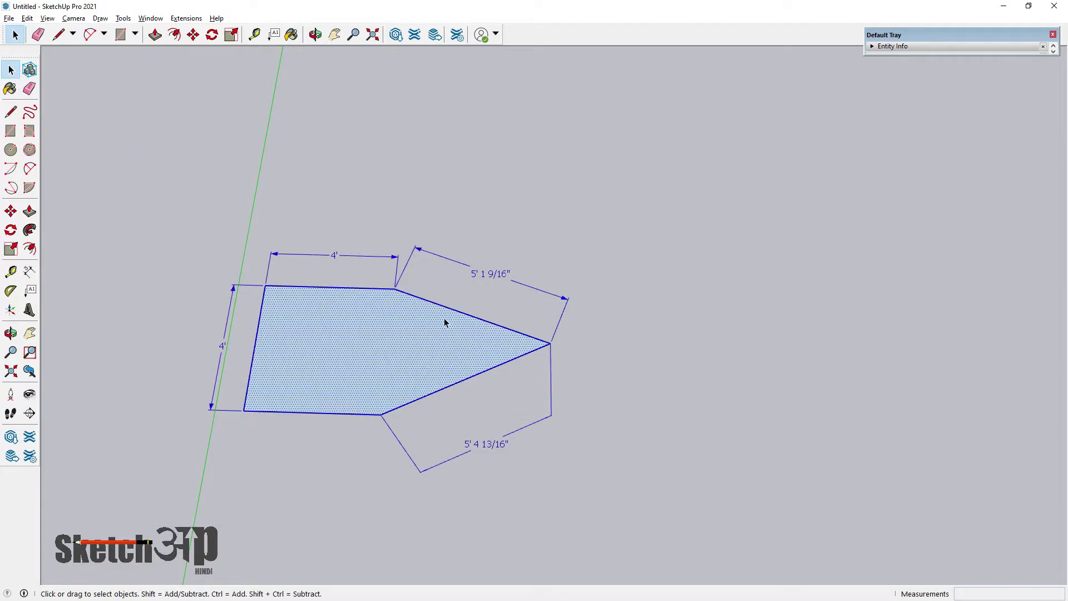
{"action": "left_click", "coordinate": [10, 249]}
{"action": "middle_click_drag", "start_coordinate": [372, 354], "coordinate": [379, 312]}
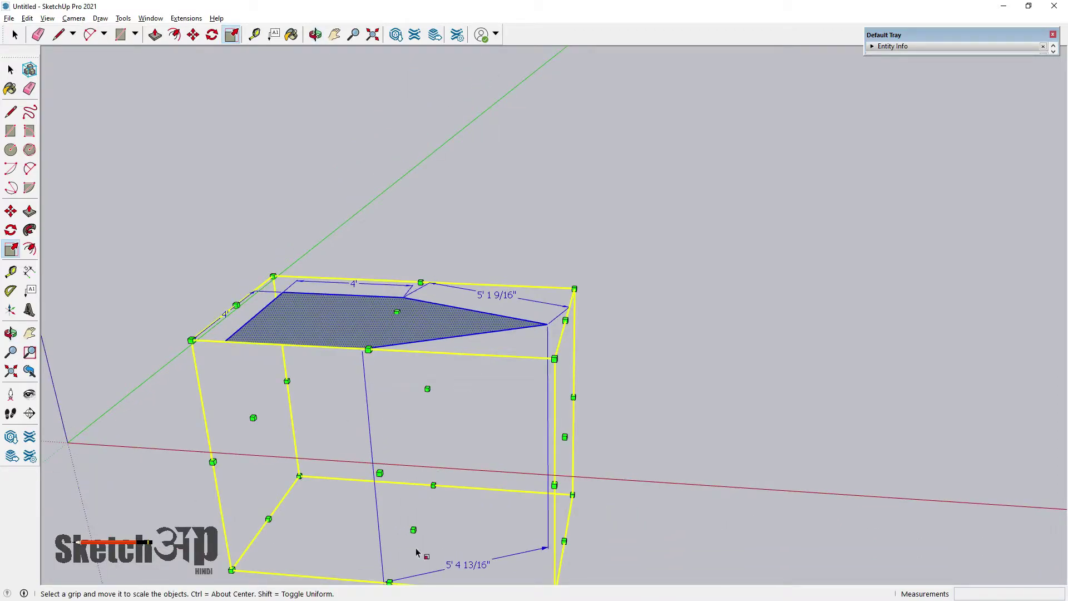
{"action": "middle_click_drag", "start_coordinate": [403, 437], "coordinate": [600, 277]}
{"action": "middle_click_drag", "start_coordinate": [534, 386], "coordinate": [296, 300]}
{"action": "scroll", "coordinate": [303, 353], "scroll_direction": "up", "scroll_amount": 3}
{"action": "middle_click_drag", "start_coordinate": [583, 267], "coordinate": [583, 258]}
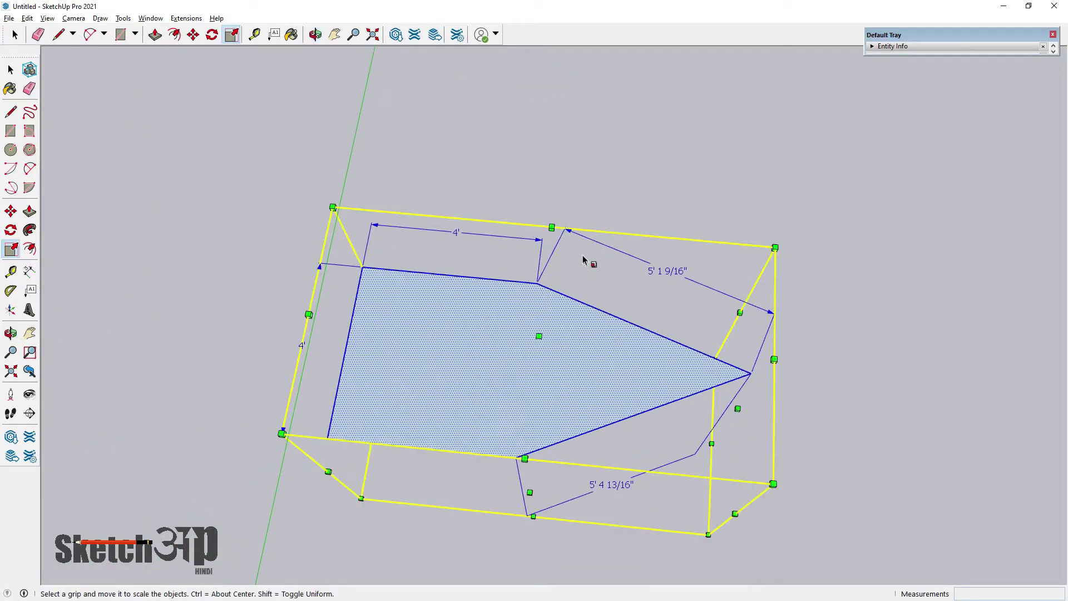
{"action": "scroll", "coordinate": [579, 229], "scroll_direction": "up", "scroll_amount": 3}
{"action": "scroll", "coordinate": [572, 238], "scroll_direction": "down", "scroll_amount": 4}
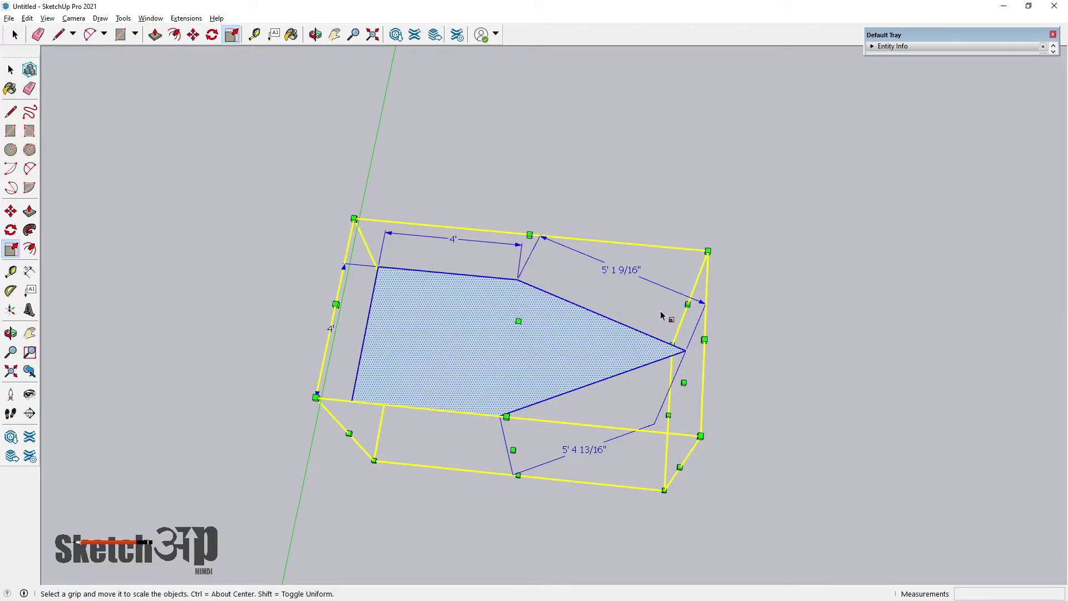
Step: Flip the shape and its dimensions along the red axis with the Scale tool, and undo the flip
{"action": "middle_click_drag", "start_coordinate": [499, 407], "coordinate": [382, 406]}
{"action": "scroll", "coordinate": [351, 431], "scroll_direction": "down", "scroll_amount": 1}
{"action": "left_click_drag", "start_coordinate": [349, 430], "coordinate": [873, 407]}
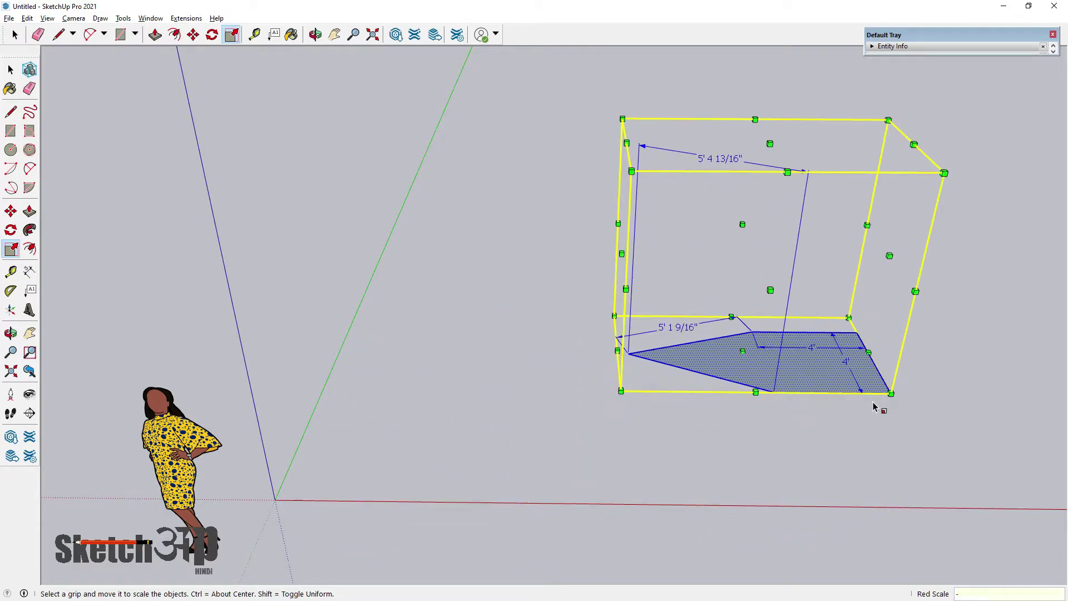
{"action": "middle_click_drag", "start_coordinate": [746, 305], "coordinate": [541, 350]}
{"action": "scroll", "coordinate": [623, 182], "scroll_direction": "up", "scroll_amount": 2}
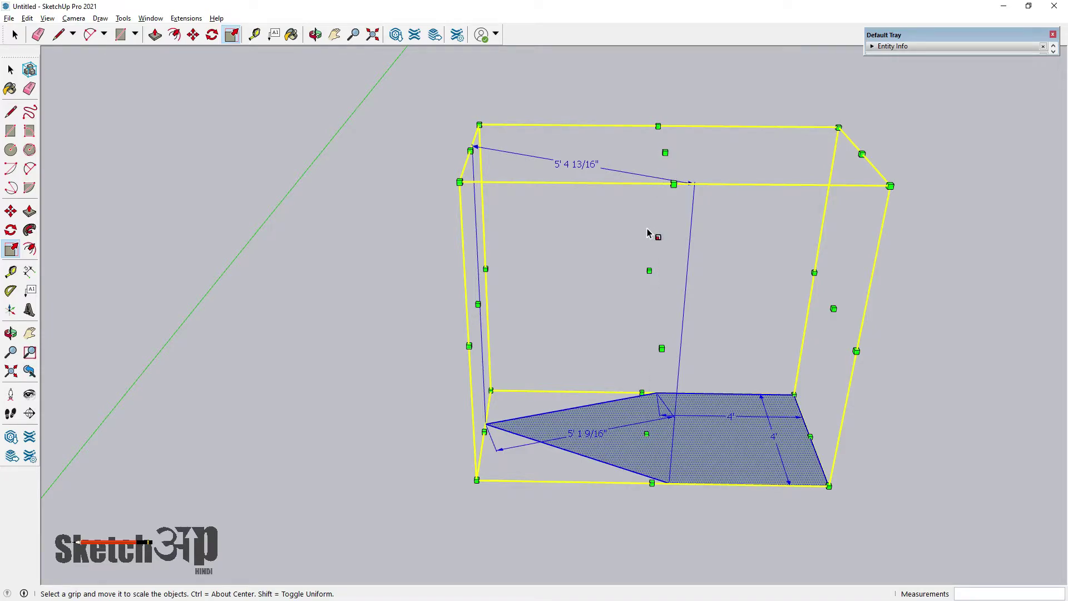
{"action": "key", "text": "ctrl+z"}
{"action": "scroll", "coordinate": [497, 323], "scroll_direction": "down", "scroll_amount": 2}
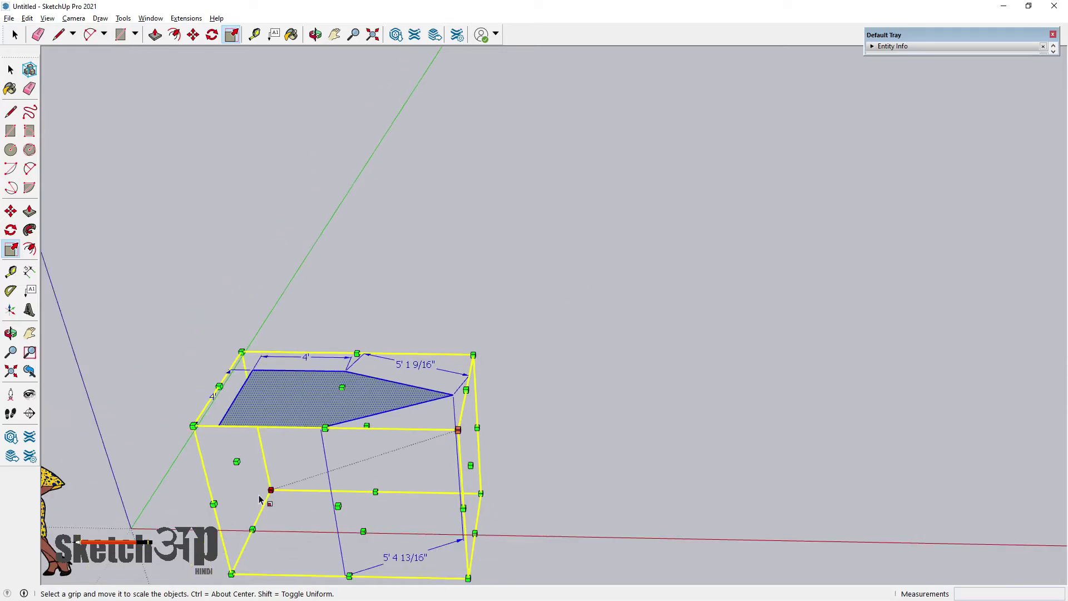
Step: Mirror the shape and its dimensions along the red axis with a scale factor of -1.00, and clear the selection
{"action": "left_click_drag", "start_coordinate": [256, 471], "coordinate": [712, 427]}
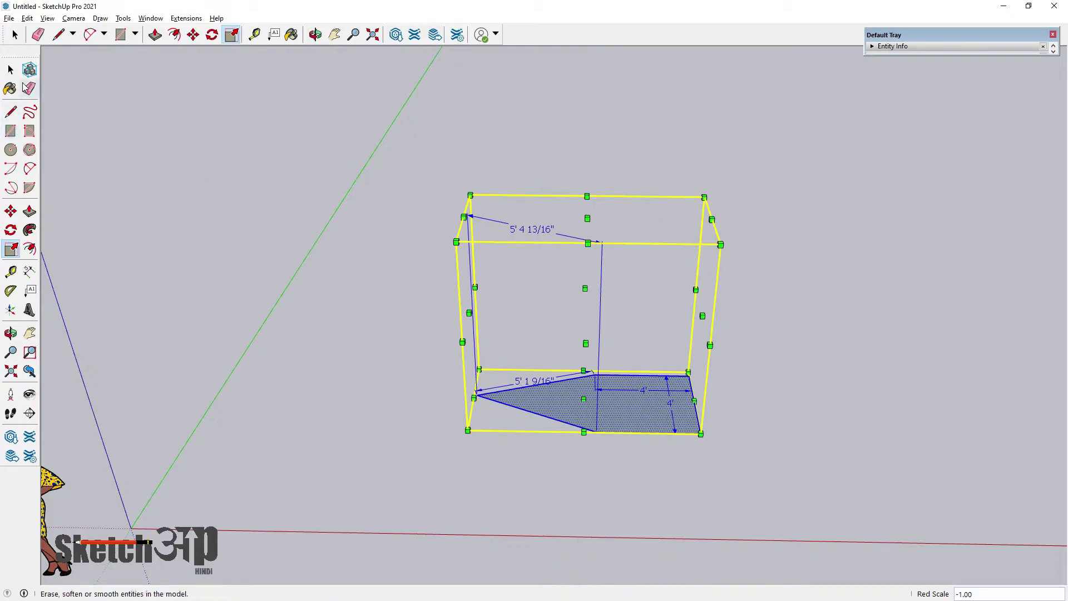
{"action": "left_click", "coordinate": [11, 69]}
{"action": "left_click", "coordinate": [184, 163]}
{"action": "middle_click_drag", "start_coordinate": [505, 325], "coordinate": [605, 368]}
Step: Delete the raised dimension of the near slanted edge, and undo both the deletion and the mirroring
{"action": "left_click", "coordinate": [572, 195]}
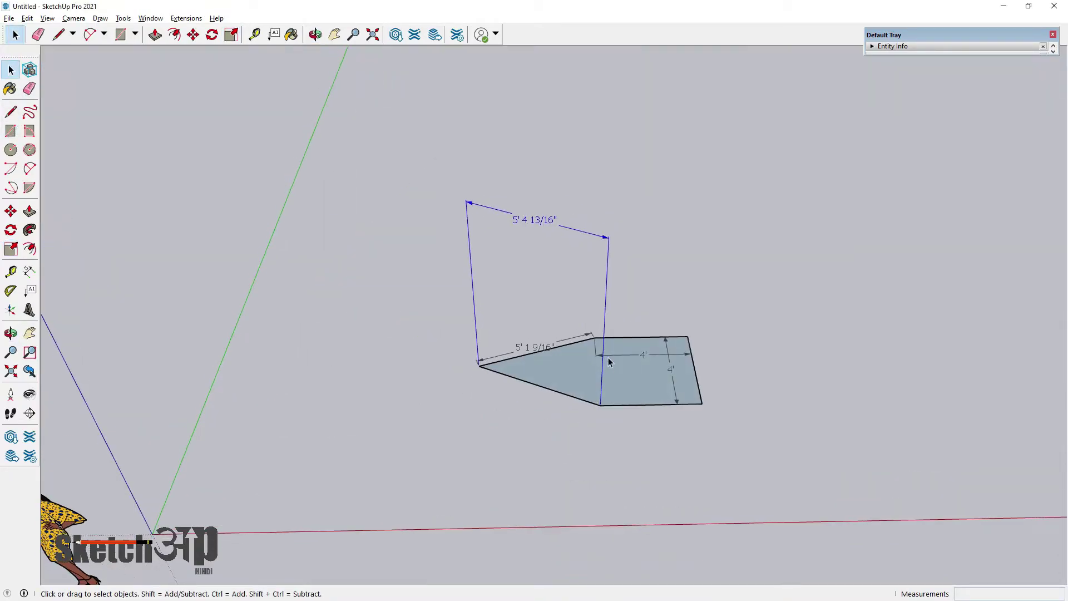
{"action": "key", "text": "Delete"}
{"action": "mouse_move", "coordinate": [543, 258]}
{"action": "middle_mouse_down"}
{"action": "mouse_move", "coordinate": [584, 489]}
{"action": "mouse_move", "coordinate": [531, 400]}
{"action": "mouse_move", "coordinate": [640, 377]}
{"action": "mouse_move", "coordinate": [448, 389]}
{"action": "mouse_move", "coordinate": [384, 360]}
{"action": "middle_mouse_up"}
{"action": "key", "text": "ctrl+z"}
{"action": "scroll", "coordinate": [384, 360], "scroll_direction": "up", "scroll_amount": 1}
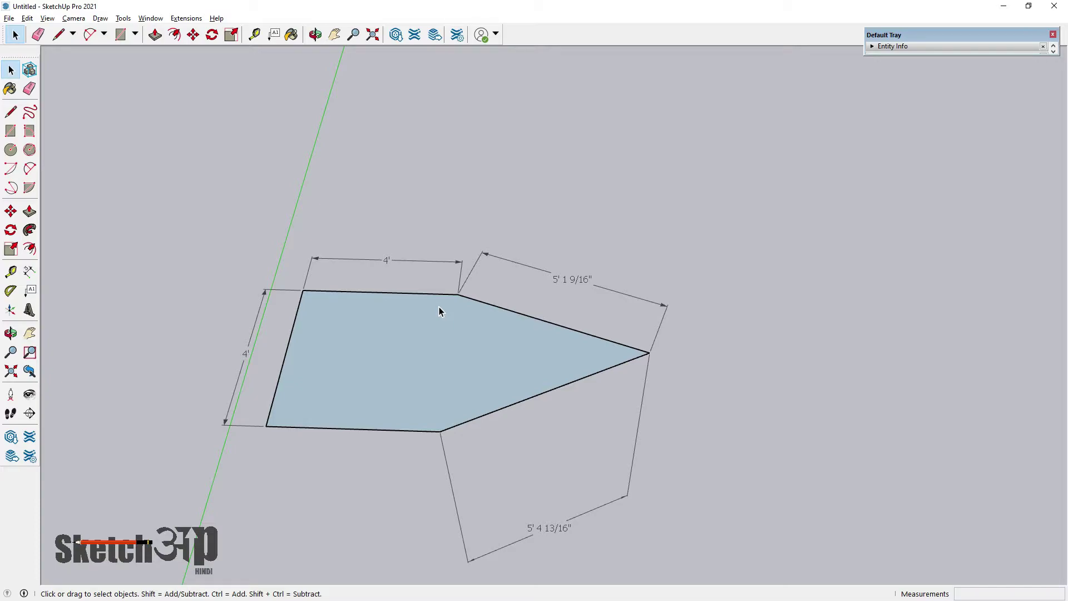
Step: Push/Pull the pointed face upward into a solid block
{"action": "scroll", "coordinate": [439, 306], "scroll_direction": "down", "scroll_amount": 2}
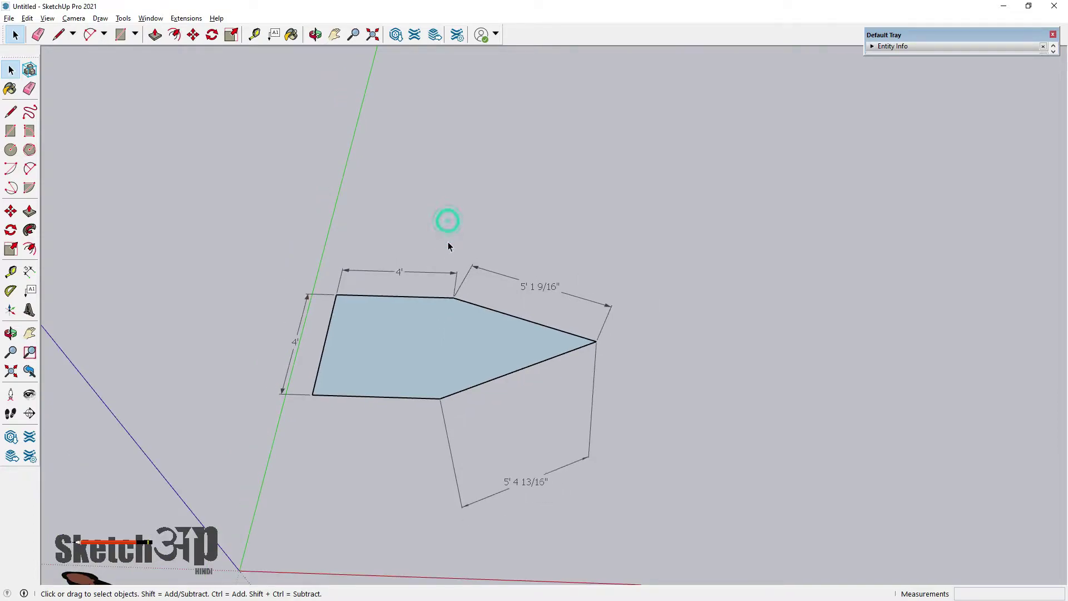
{"action": "scroll", "coordinate": [420, 327], "scroll_direction": "down", "scroll_amount": 3}
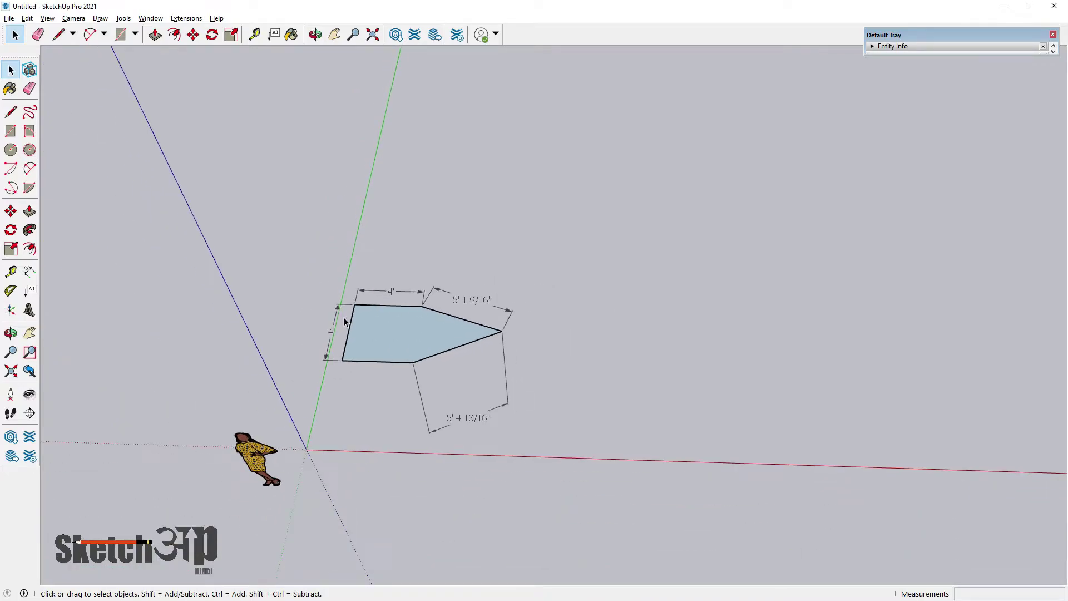
{"action": "left_click", "coordinate": [30, 210]}
{"action": "scroll", "coordinate": [388, 345], "scroll_direction": "up", "scroll_amount": 2}
{"action": "left_click_drag", "start_coordinate": [385, 342], "coordinate": [379, 289]}
{"action": "middle_click_drag", "start_coordinate": [379, 320], "coordinate": [373, 256]}
Step: Erase all the dimensions around the base of the block
{"action": "left_click", "coordinate": [30, 89]}
{"action": "middle_click_drag", "start_coordinate": [453, 429], "coordinate": [627, 344]}
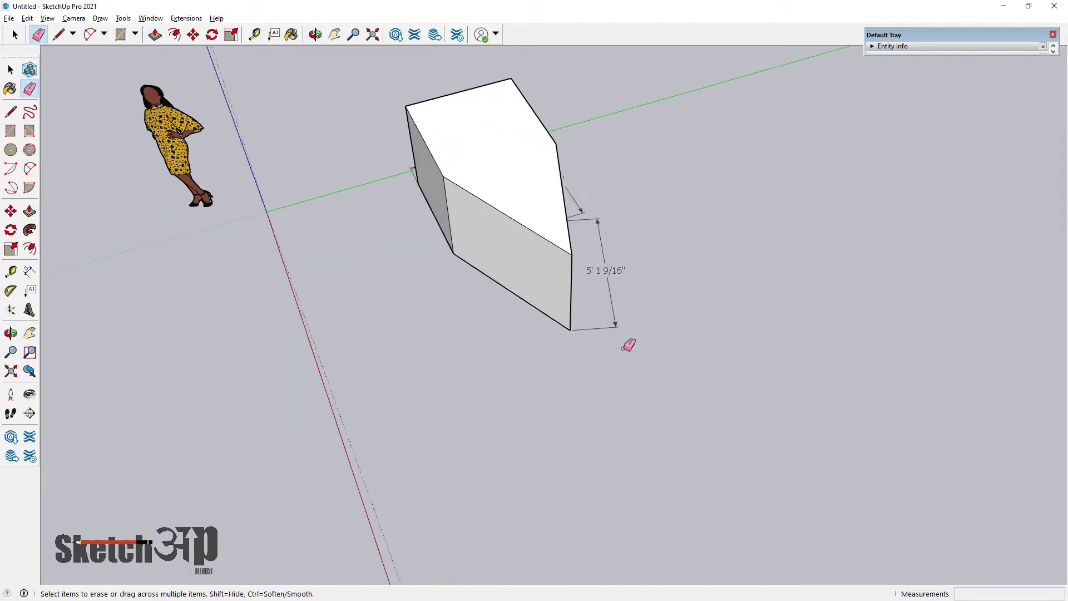
{"action": "middle_click_drag", "start_coordinate": [608, 249], "coordinate": [625, 264]}
{"action": "middle_click_drag", "start_coordinate": [703, 282], "coordinate": [451, 276]}
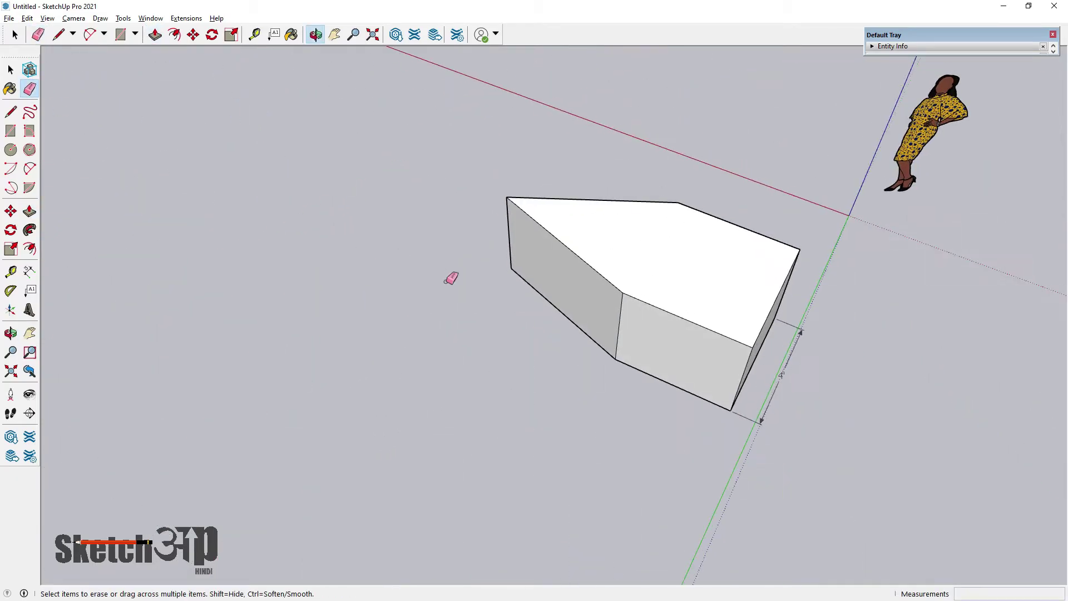
{"action": "middle_click_drag", "start_coordinate": [262, 443], "coordinate": [339, 216]}
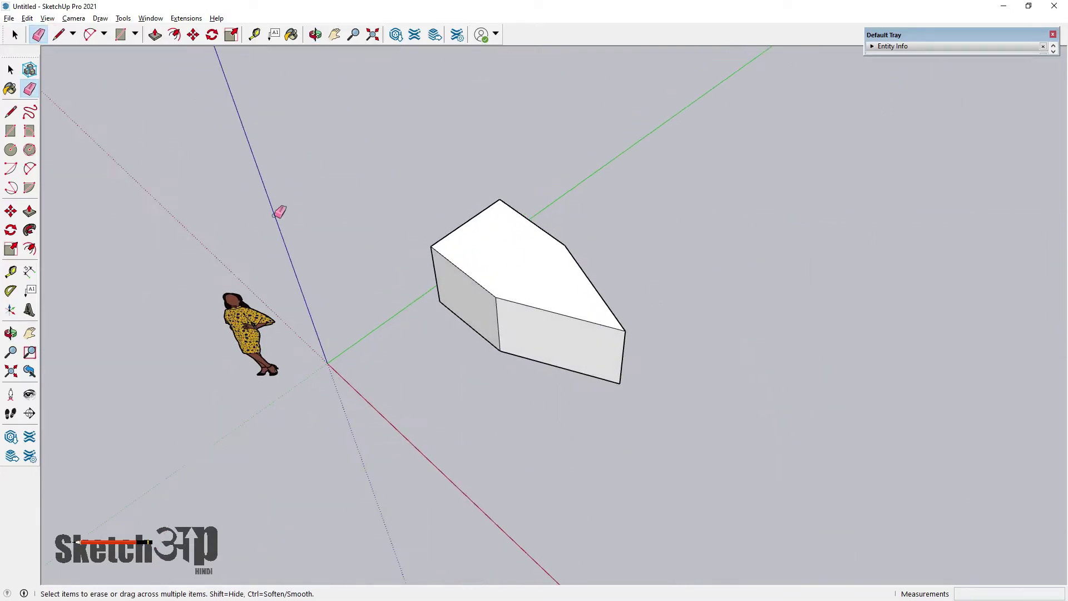
Step: Select the entire block and make it a group
{"action": "left_click", "coordinate": [10, 69]}
{"action": "middle_click_drag", "start_coordinate": [311, 289], "coordinate": [385, 175]}
{"action": "left_click_drag", "start_coordinate": [386, 198], "coordinate": [753, 469]}
{"action": "scroll", "coordinate": [507, 338], "scroll_direction": "up", "scroll_amount": 1}
{"action": "right_click", "coordinate": [508, 338]}
{"action": "left_click", "coordinate": [549, 429]}
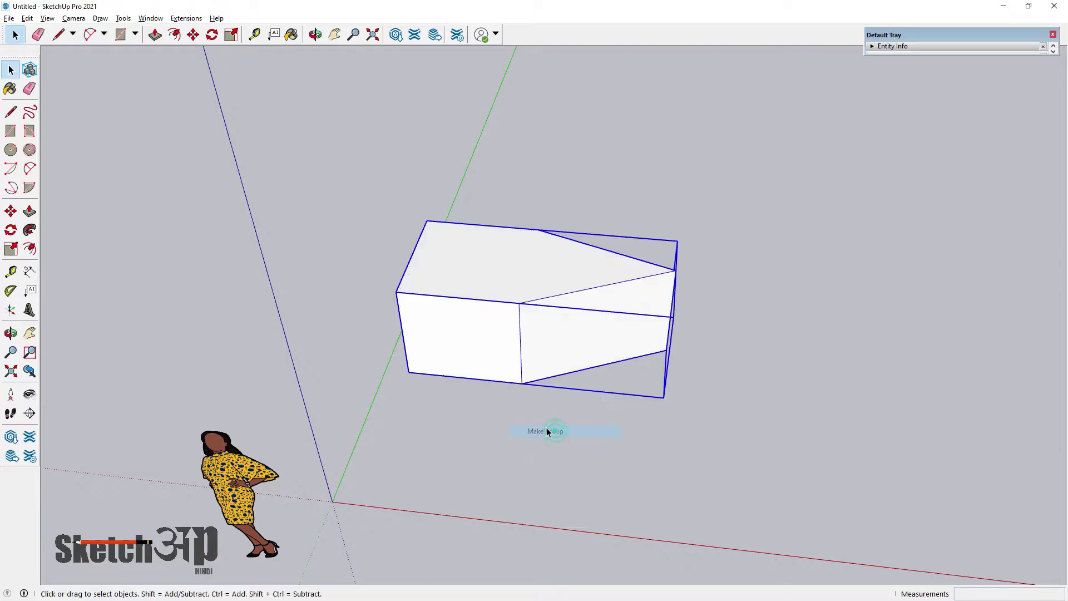
Step: Select the block's front rectangular face and bring up its Scale grips for viewing
{"action": "middle_click_drag", "start_coordinate": [549, 427], "coordinate": [500, 355]}
{"action": "double_click", "coordinate": [526, 348]}
{"action": "left_click", "coordinate": [516, 359]}
{"action": "left_click", "coordinate": [11, 248]}
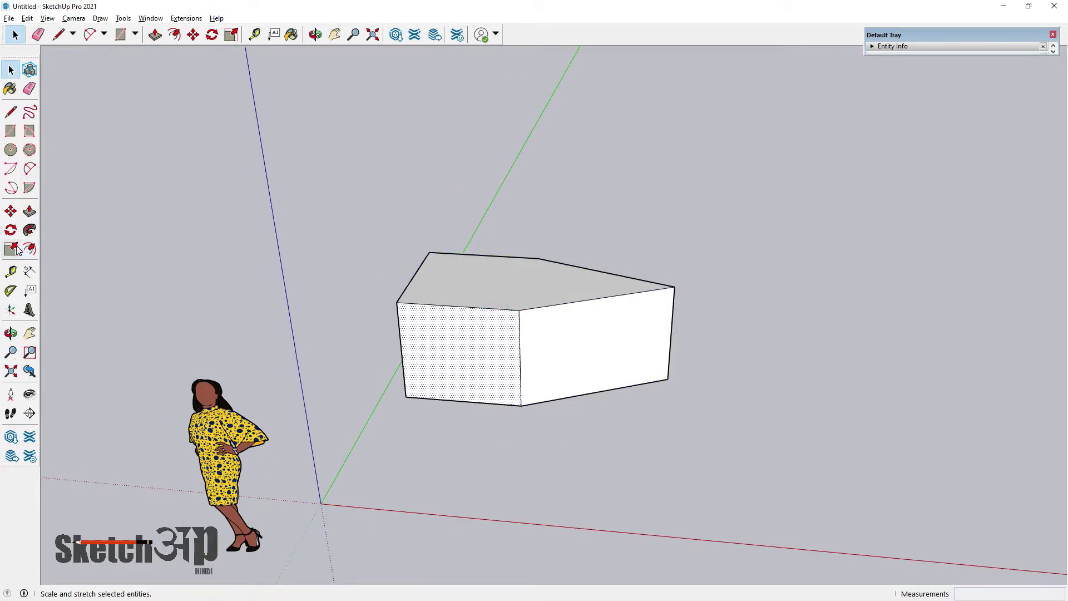
{"action": "scroll", "coordinate": [480, 331], "scroll_direction": "up", "scroll_amount": 2}
{"action": "middle_click_drag", "start_coordinate": [476, 329], "coordinate": [314, 292]}
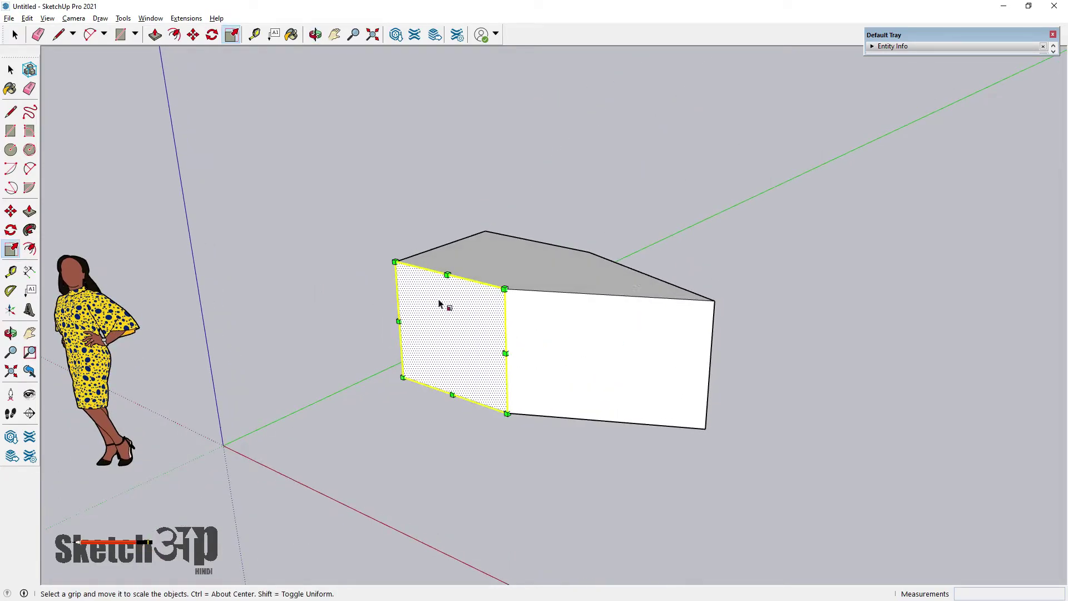
Step: Display the Scale grips of the slanted face beside the front rectangular face and examine their bounding box from above
{"action": "left_click", "coordinate": [485, 351]}
{"action": "left_click", "coordinate": [591, 320]}
{"action": "scroll", "coordinate": [601, 350], "scroll_direction": "up", "scroll_amount": 2}
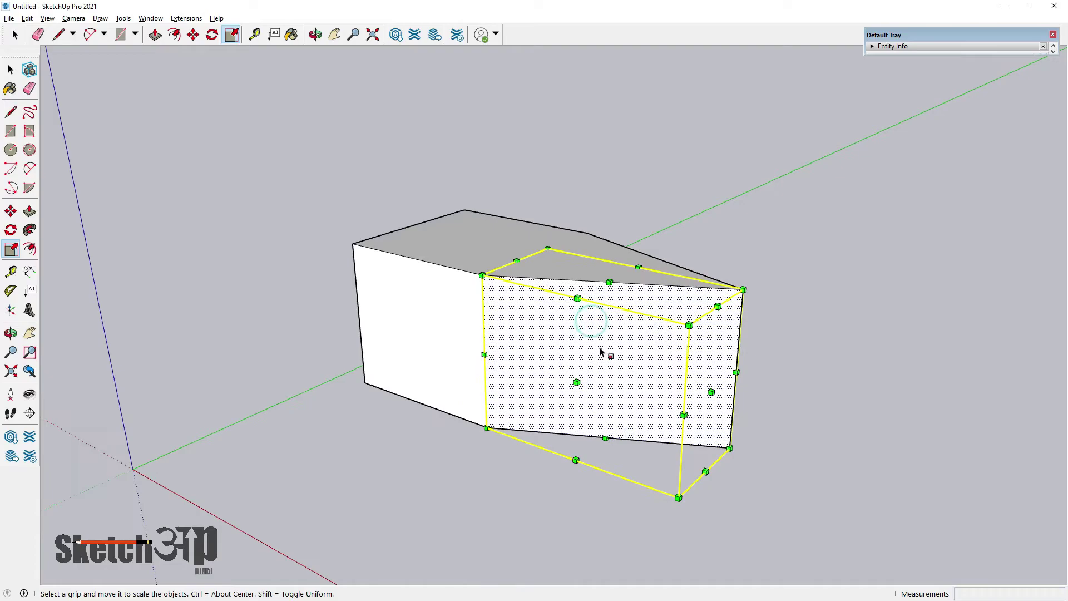
{"action": "middle_click_drag", "start_coordinate": [600, 352], "coordinate": [349, 384]}
{"action": "middle_click_drag", "start_coordinate": [537, 398], "coordinate": [512, 370]}
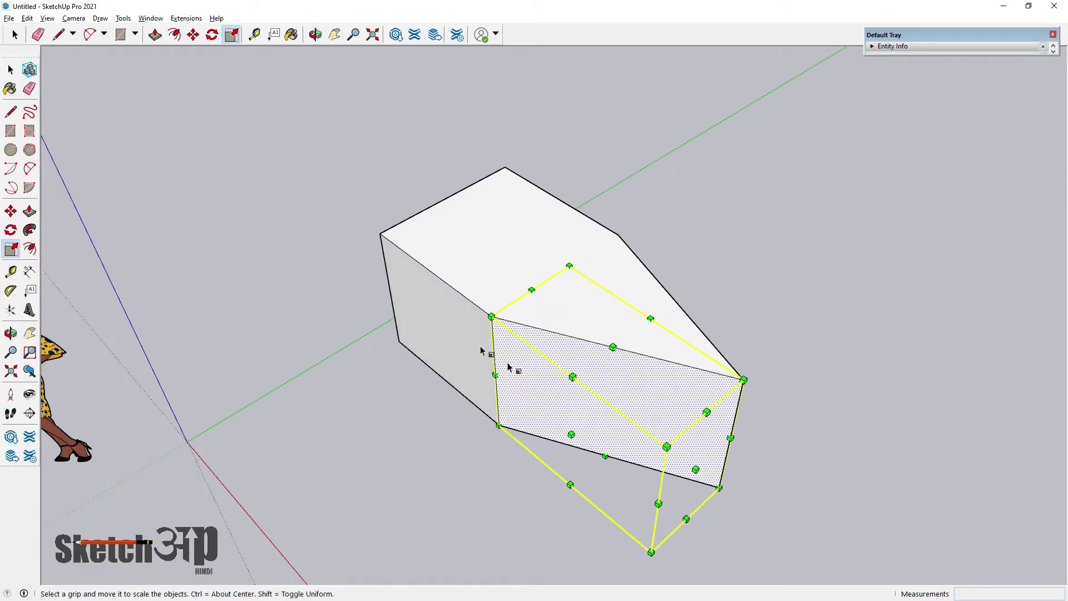
Step: Switch scaling back to the front rectangular face and compare its flat set of grips from several angles
{"action": "left_click", "coordinate": [442, 309]}
{"action": "scroll", "coordinate": [442, 312], "scroll_direction": "up", "scroll_amount": 1}
{"action": "left_click", "coordinate": [441, 316]}
{"action": "left_click", "coordinate": [433, 291]}
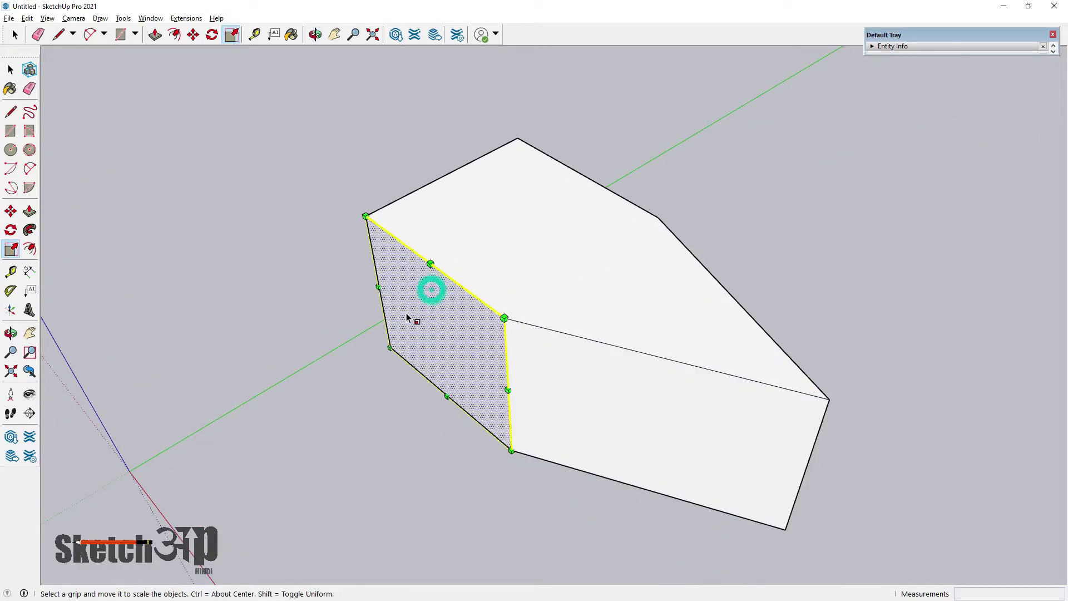
{"action": "middle_click_drag", "start_coordinate": [406, 313], "coordinate": [584, 266]}
{"action": "scroll", "coordinate": [489, 328], "scroll_direction": "down", "scroll_amount": 1}
{"action": "middle_click_drag", "start_coordinate": [463, 336], "coordinate": [589, 351]}
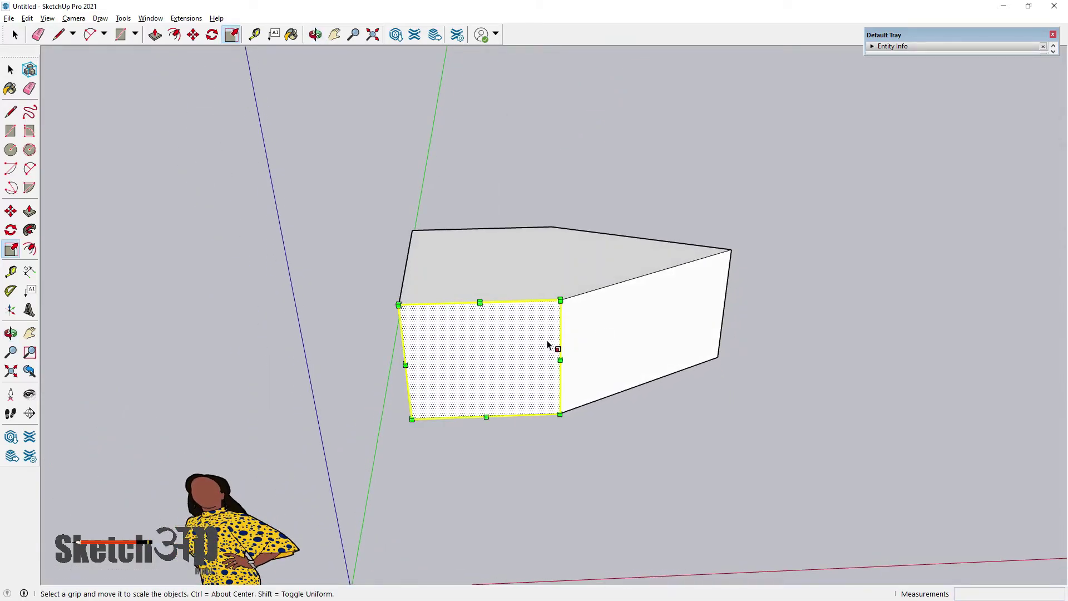
{"action": "middle_click_drag", "start_coordinate": [548, 344], "coordinate": [441, 281]}
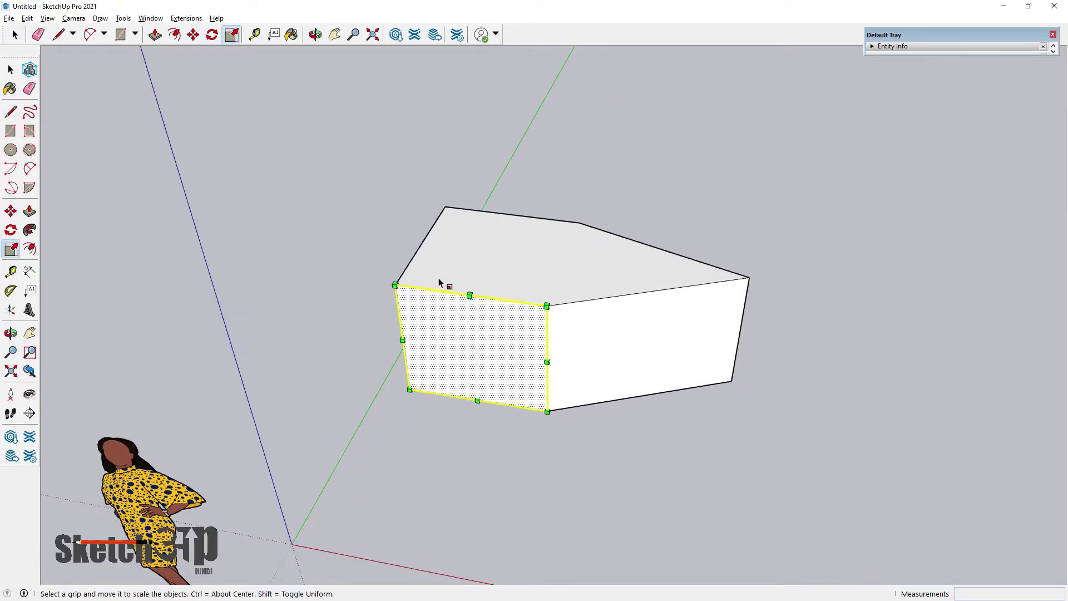
{"action": "scroll", "coordinate": [334, 424], "scroll_direction": "down", "scroll_amount": 1}
{"action": "scroll", "coordinate": [548, 279], "scroll_direction": "up", "scroll_amount": 2}
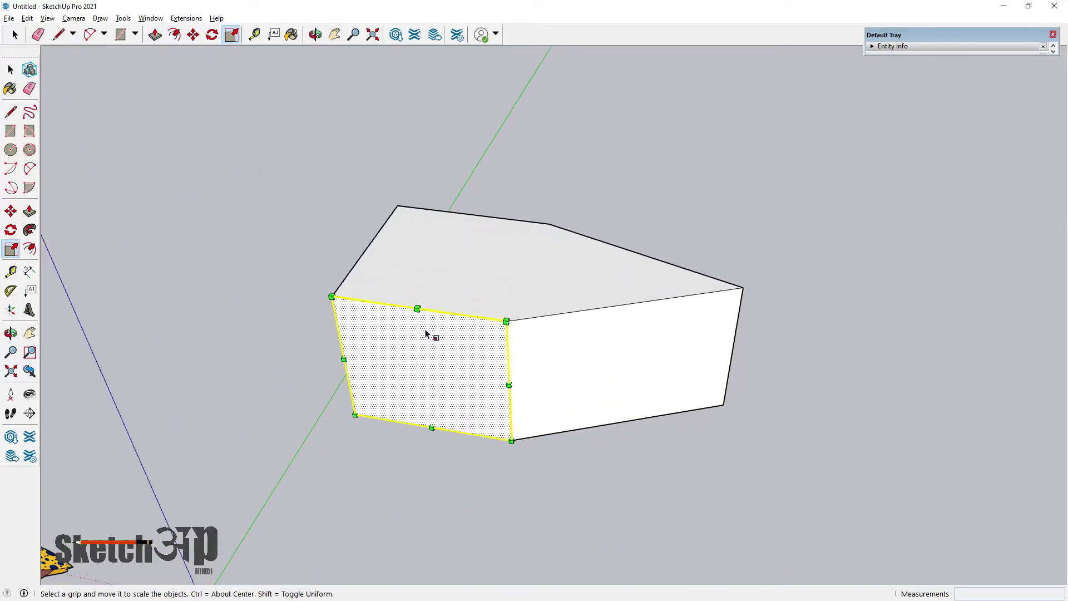
{"action": "middle_click_drag", "start_coordinate": [453, 341], "coordinate": [306, 386]}
Step: Examine the Scale grips of each of the two slanted faces at the block's pointed end
{"action": "left_click", "coordinate": [10, 70]}
{"action": "middle_click_drag", "start_coordinate": [552, 382], "coordinate": [389, 356]}
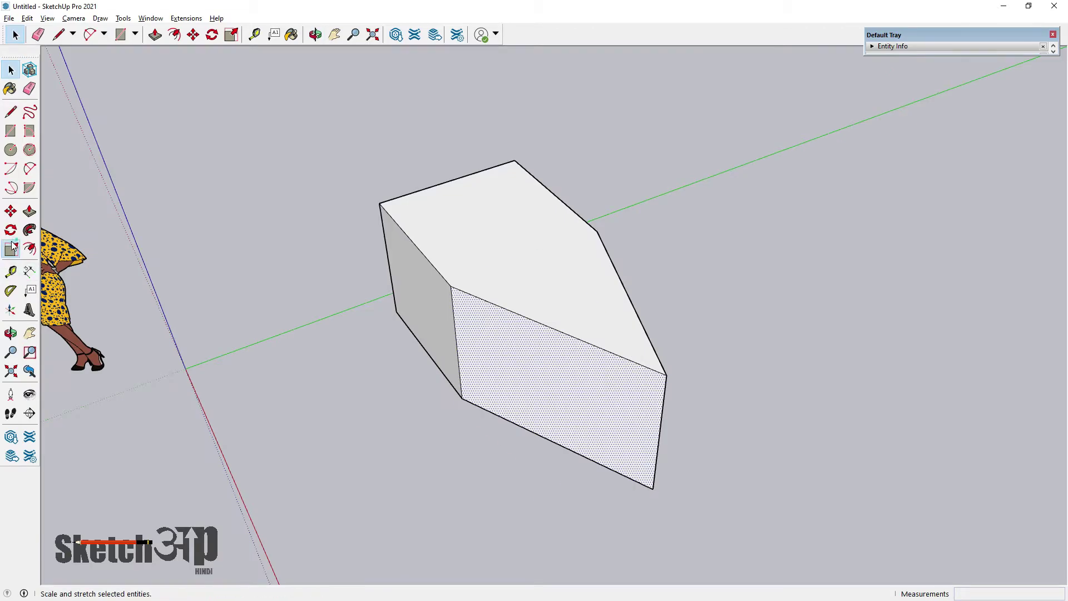
{"action": "left_click", "coordinate": [11, 248]}
{"action": "middle_click_drag", "start_coordinate": [549, 381], "coordinate": [441, 446]}
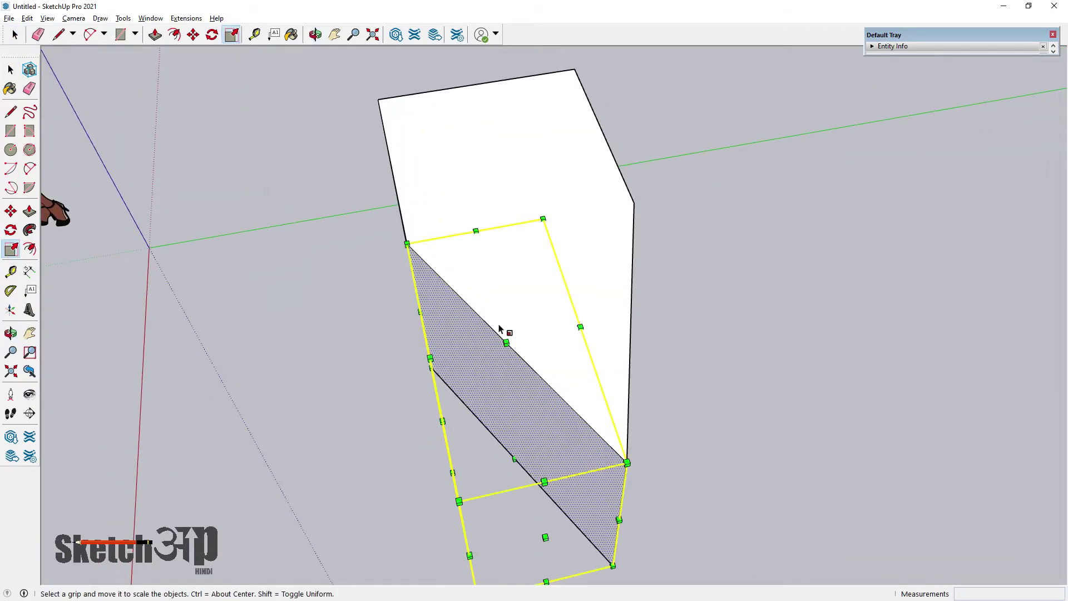
{"action": "middle_click_drag", "start_coordinate": [489, 410], "coordinate": [152, 414]}
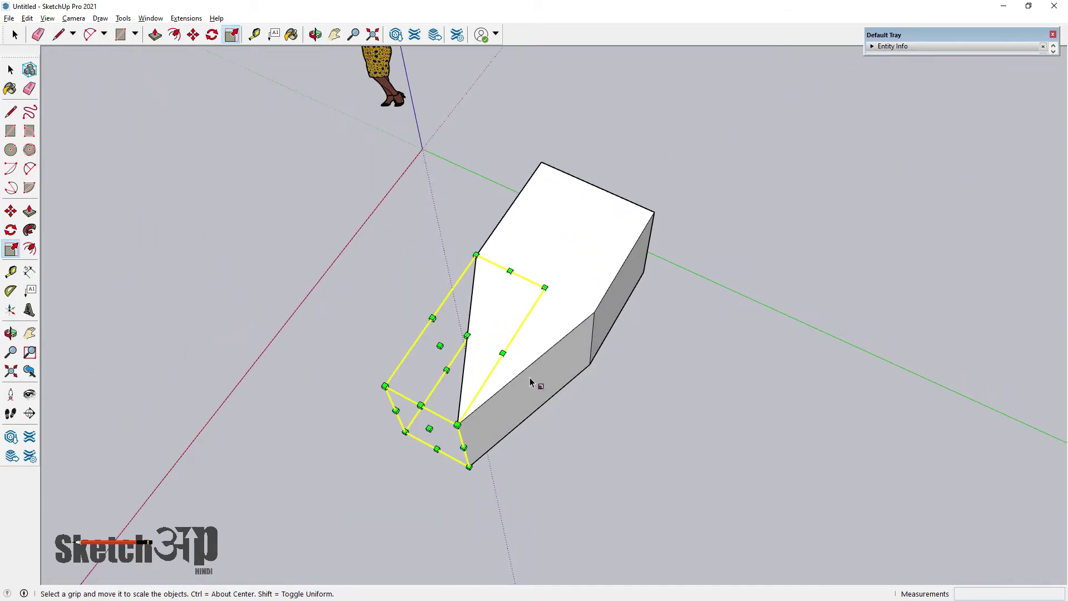
{"action": "left_click", "coordinate": [524, 405]}
{"action": "left_click", "coordinate": [524, 410]}
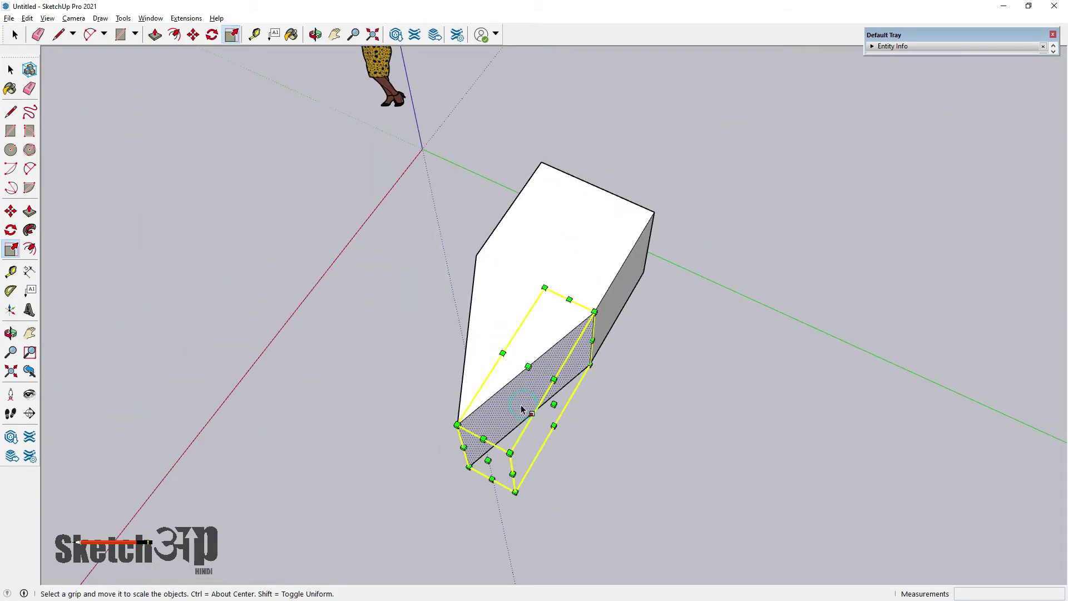
{"action": "middle_click_drag", "start_coordinate": [517, 429], "coordinate": [706, 422]}
Step: Try widening the front rectangular face by scaling it outward from its outer side grip, and undo the change
{"action": "left_click", "coordinate": [11, 70]}
{"action": "middle_click_drag", "start_coordinate": [478, 350], "coordinate": [492, 407]}
{"action": "left_click", "coordinate": [479, 368]}
{"action": "middle_click_drag", "start_coordinate": [476, 362], "coordinate": [465, 316]}
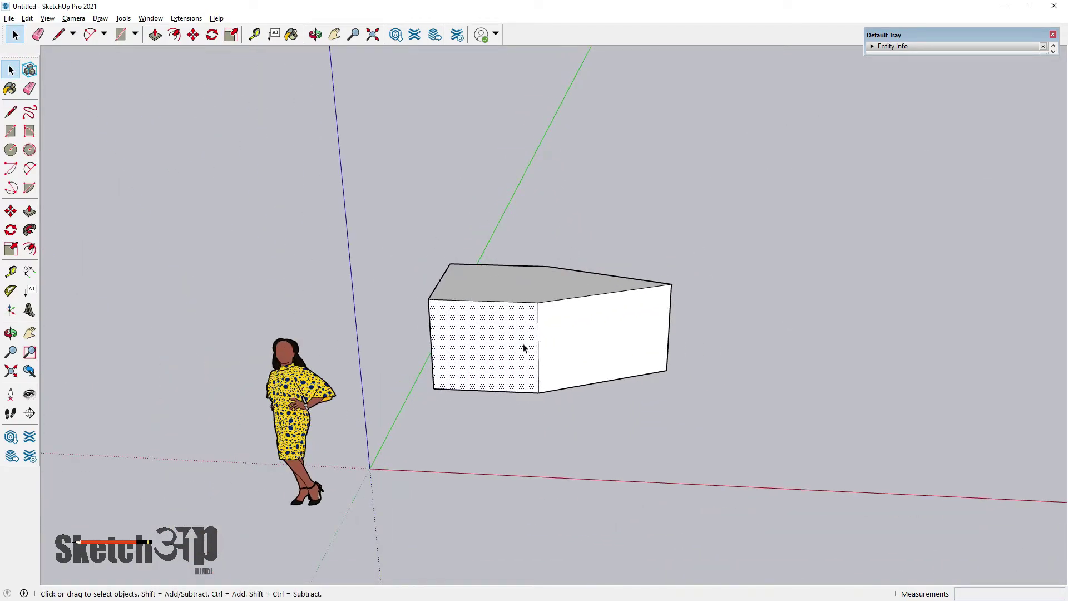
{"action": "mouse_move", "coordinate": [510, 343]}
{"action": "middle_mouse_down"}
{"action": "mouse_move", "coordinate": [495, 377]}
{"action": "mouse_move", "coordinate": [504, 327]}
{"action": "middle_mouse_up"}
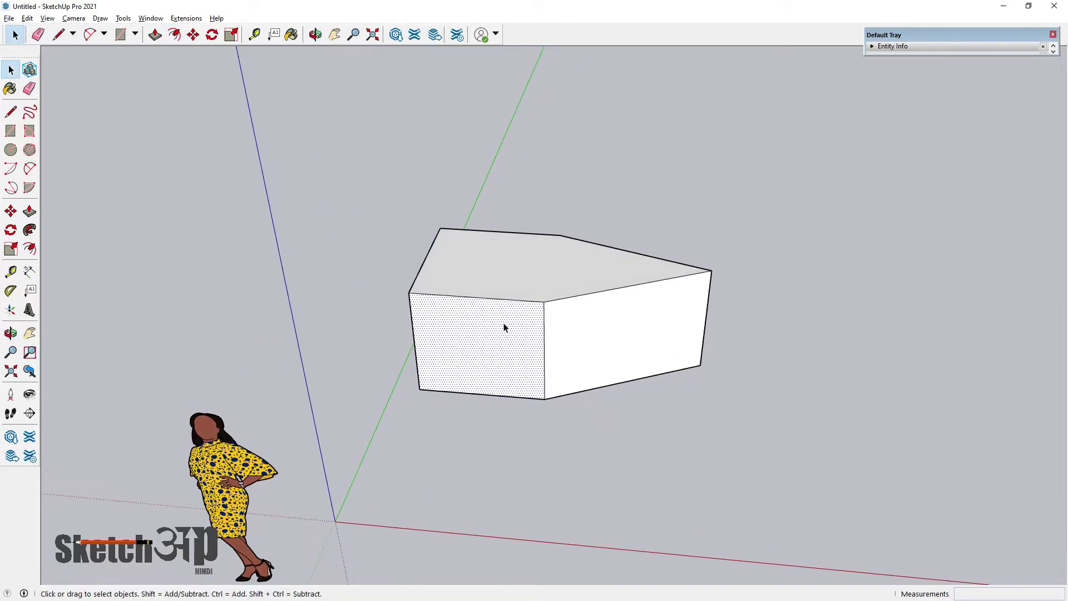
{"action": "left_click", "coordinate": [11, 248]}
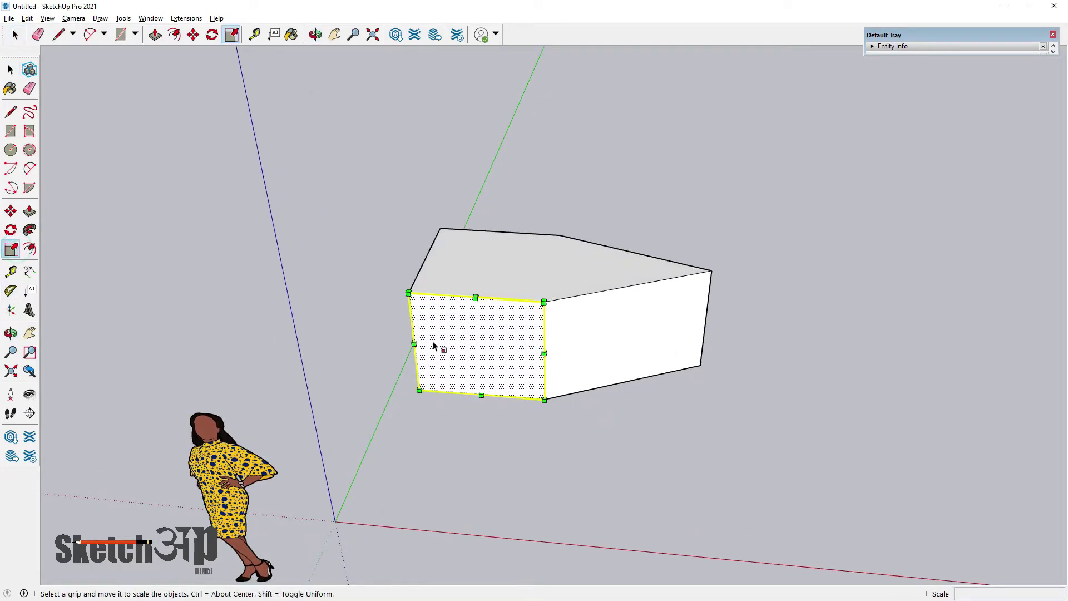
{"action": "left_click_drag", "start_coordinate": [407, 342], "coordinate": [314, 336]}
{"action": "middle_click_drag", "start_coordinate": [315, 336], "coordinate": [507, 396]}
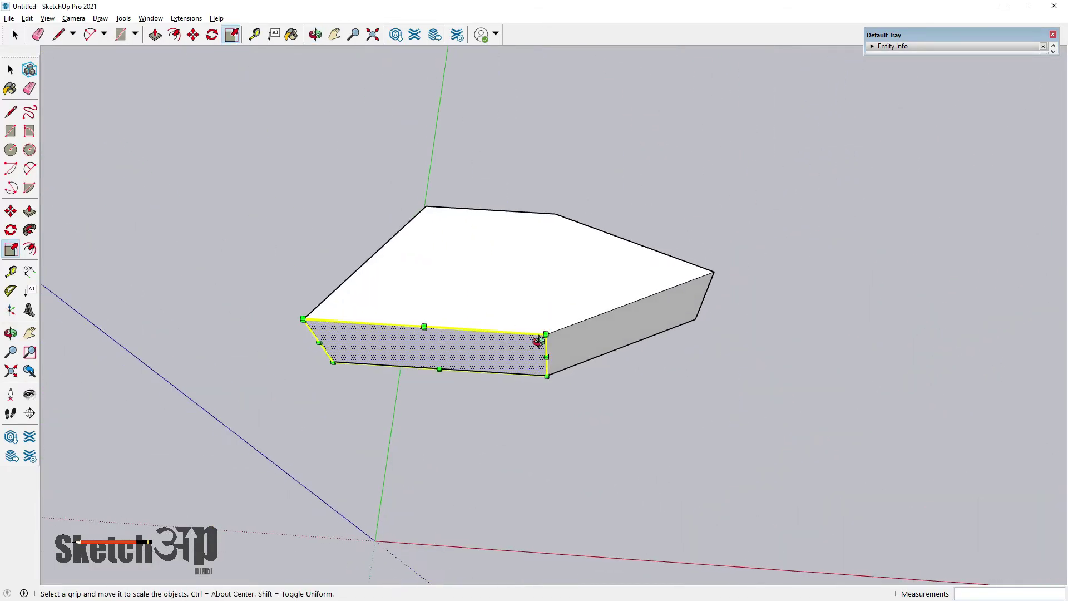
{"action": "key", "text": "ctrl+z"}
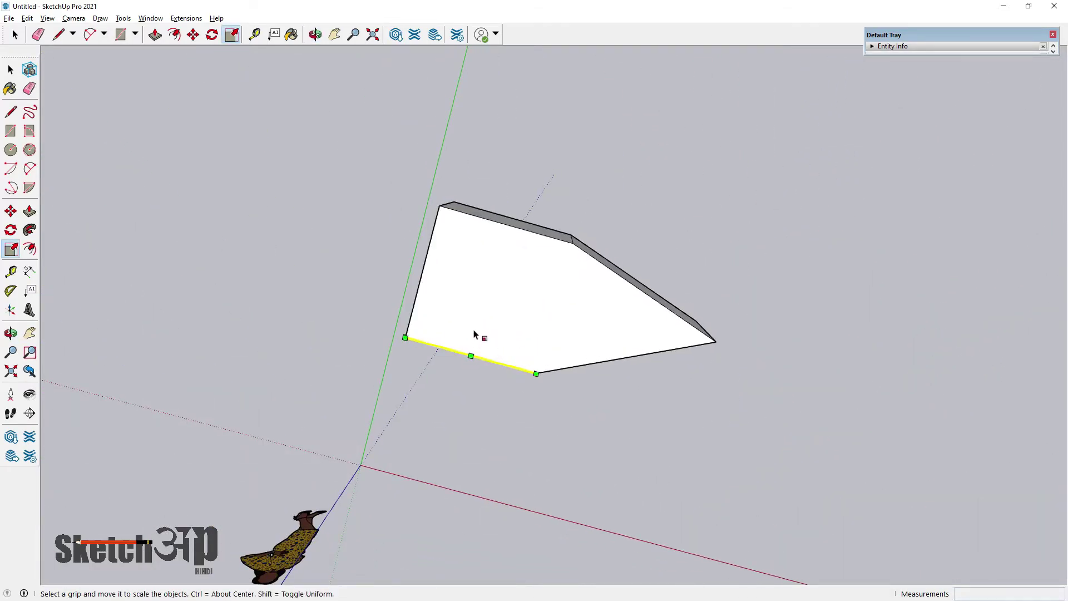
Step: Try stretching the front rectangular face upward from its top middle Scale grip, and undo the change
{"action": "middle_click_drag", "start_coordinate": [477, 336], "coordinate": [483, 282]}
{"action": "left_click_drag", "start_coordinate": [470, 297], "coordinate": [436, 131]}
{"action": "middle_click_drag", "start_coordinate": [436, 131], "coordinate": [690, 368]}
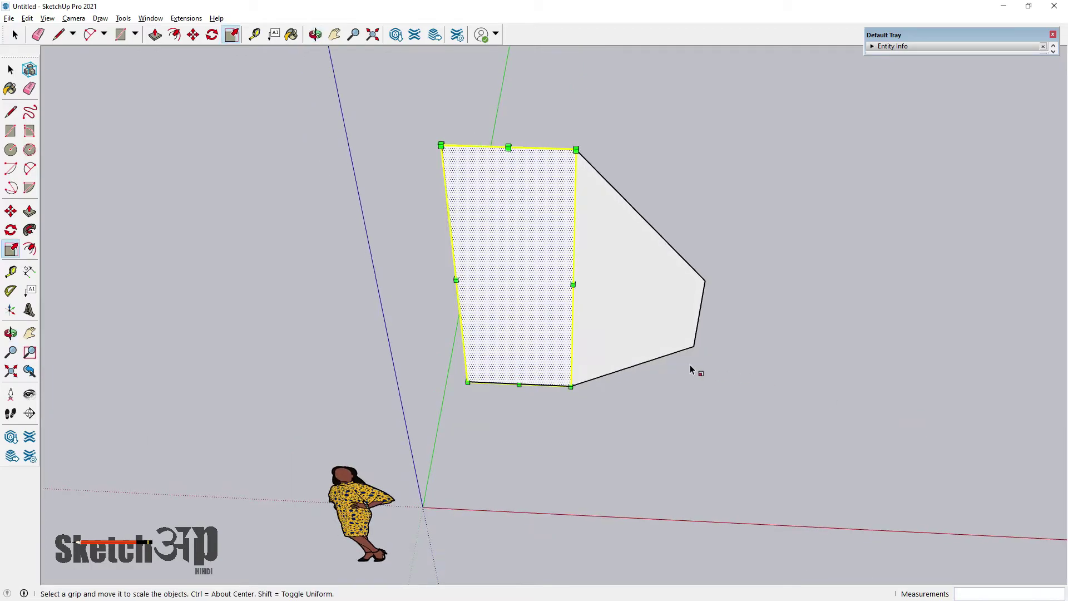
{"action": "key", "text": "ctrl+z"}
{"action": "middle_click_drag", "start_coordinate": [556, 353], "coordinate": [539, 434]}
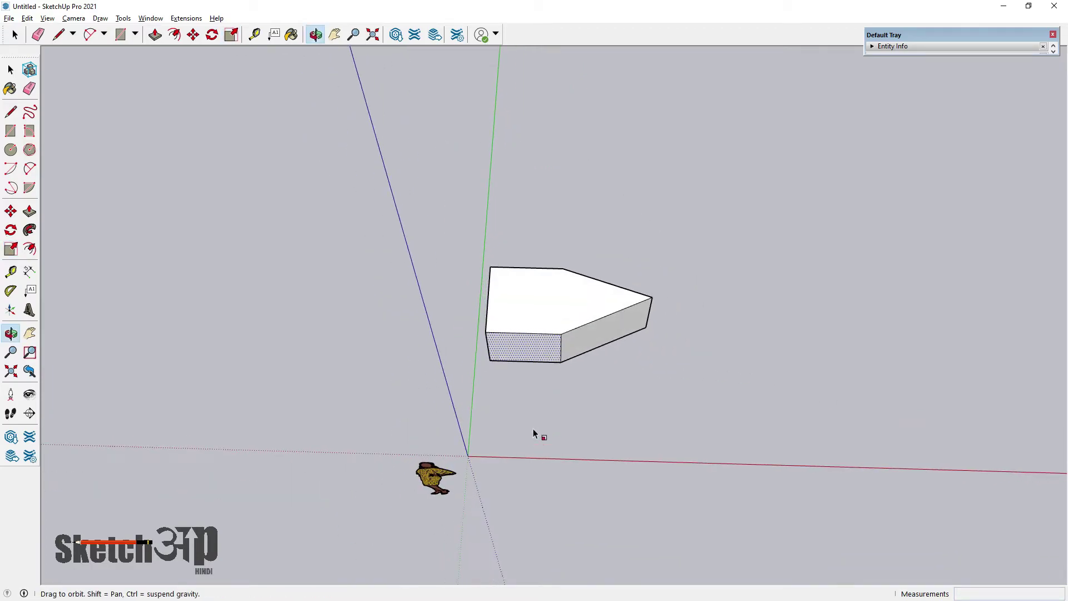
Step: Select all the faces and edges of the pointed block and make them a group
{"action": "left_click", "coordinate": [11, 71]}
{"action": "left_click", "coordinate": [257, 134]}
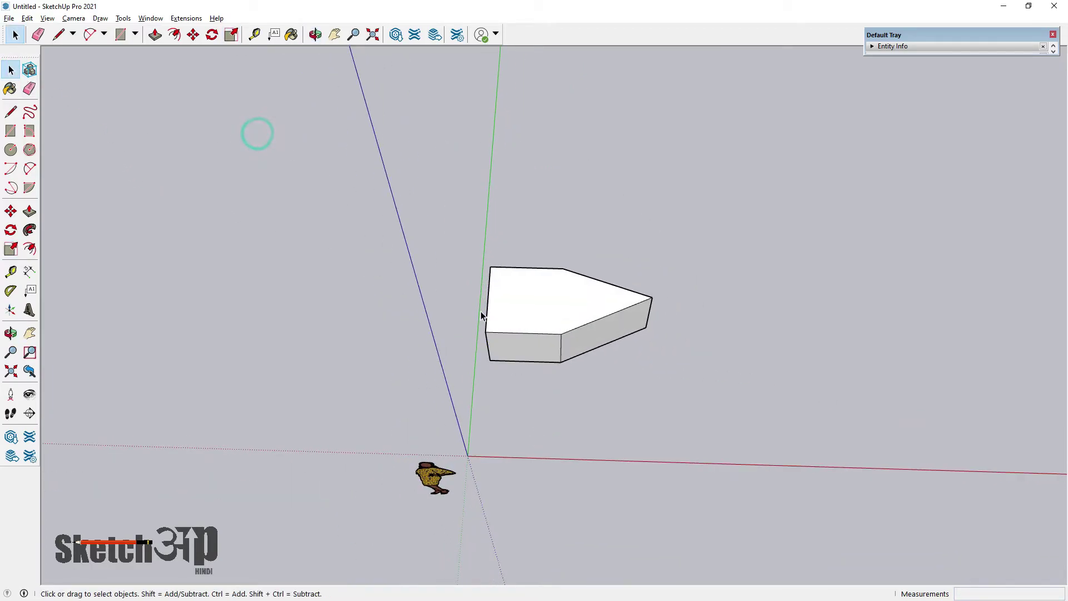
{"action": "middle_click_drag", "start_coordinate": [499, 314], "coordinate": [461, 353]}
{"action": "left_click_drag", "start_coordinate": [461, 353], "coordinate": [671, 456]}
{"action": "scroll", "coordinate": [554, 373], "scroll_direction": "up", "scroll_amount": 3}
{"action": "right_click", "coordinate": [535, 330]}
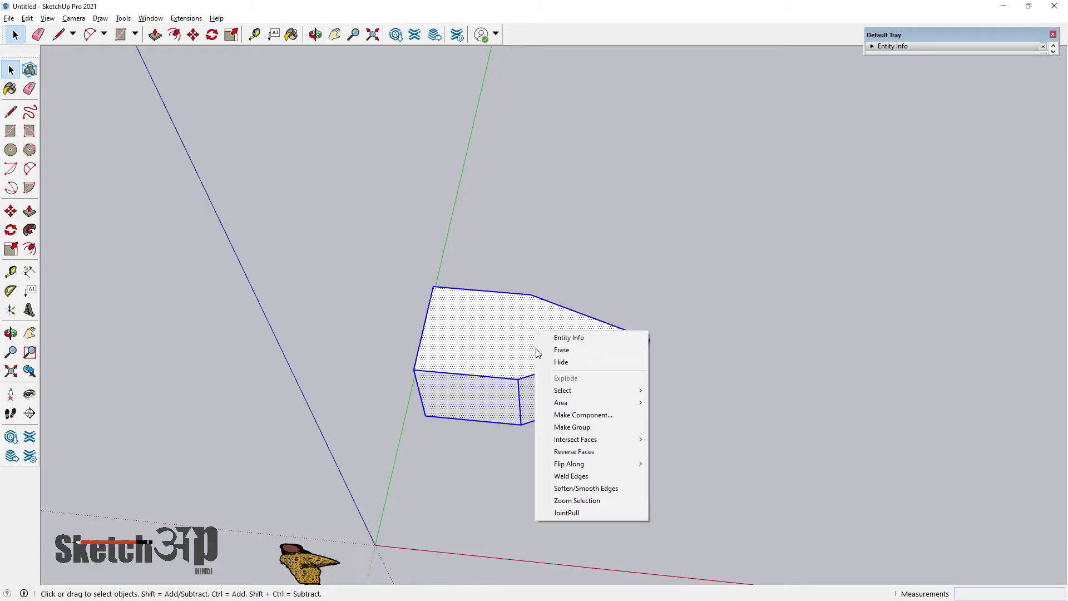
{"action": "left_click", "coordinate": [573, 426]}
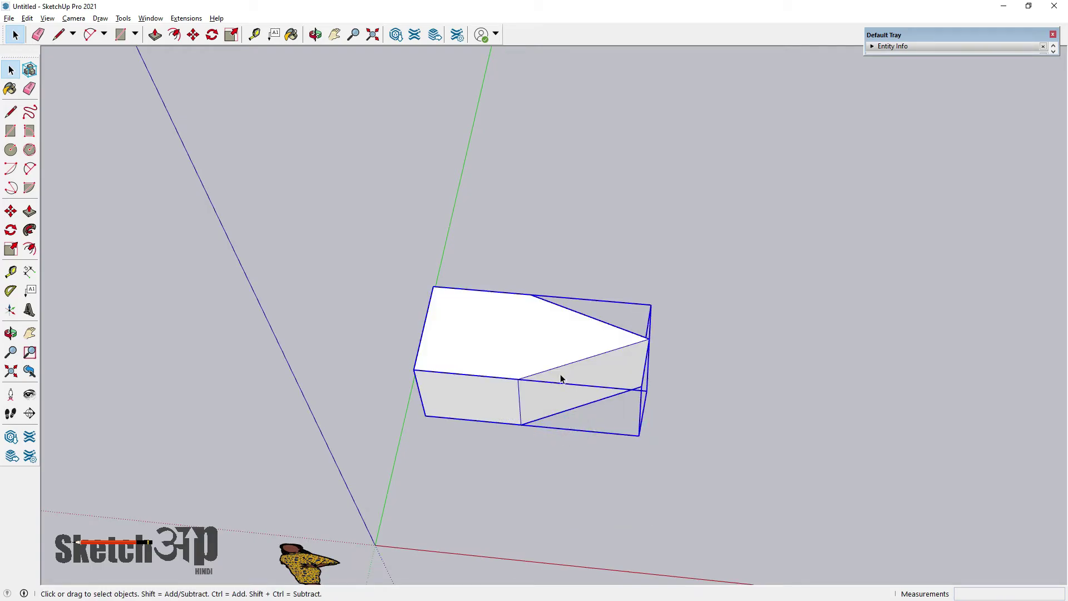
Step: Display the Scale grips on the whole group and examine those on its top, front and sides
{"action": "middle_click_drag", "start_coordinate": [561, 378], "coordinate": [536, 304]}
{"action": "left_click", "coordinate": [507, 349]}
{"action": "left_click", "coordinate": [11, 248]}
{"action": "middle_click_drag", "start_coordinate": [525, 374], "coordinate": [552, 366]}
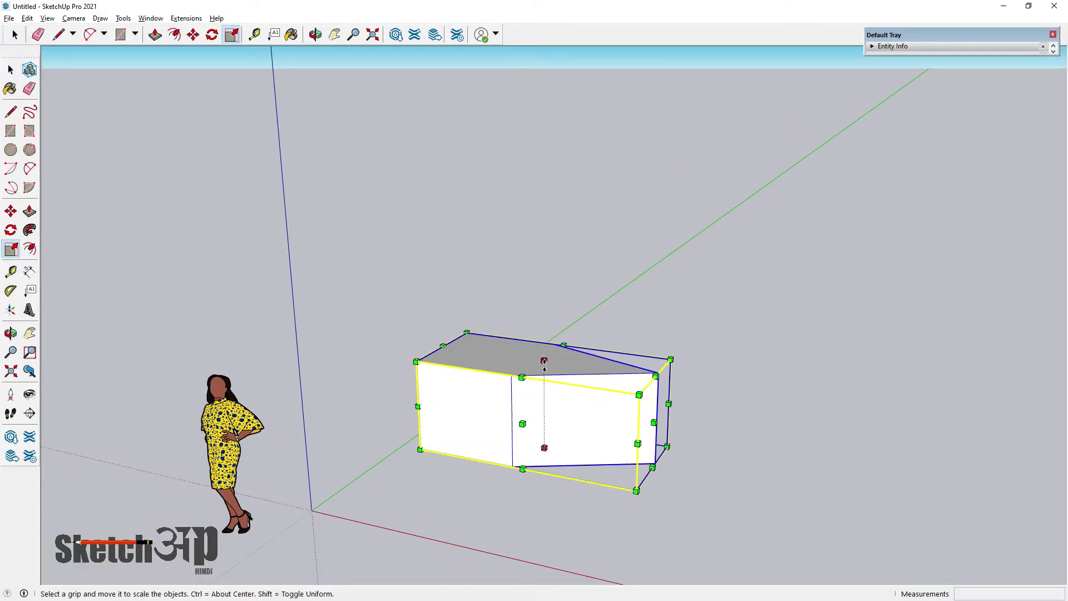
{"action": "middle_click_drag", "start_coordinate": [616, 446], "coordinate": [539, 375]}
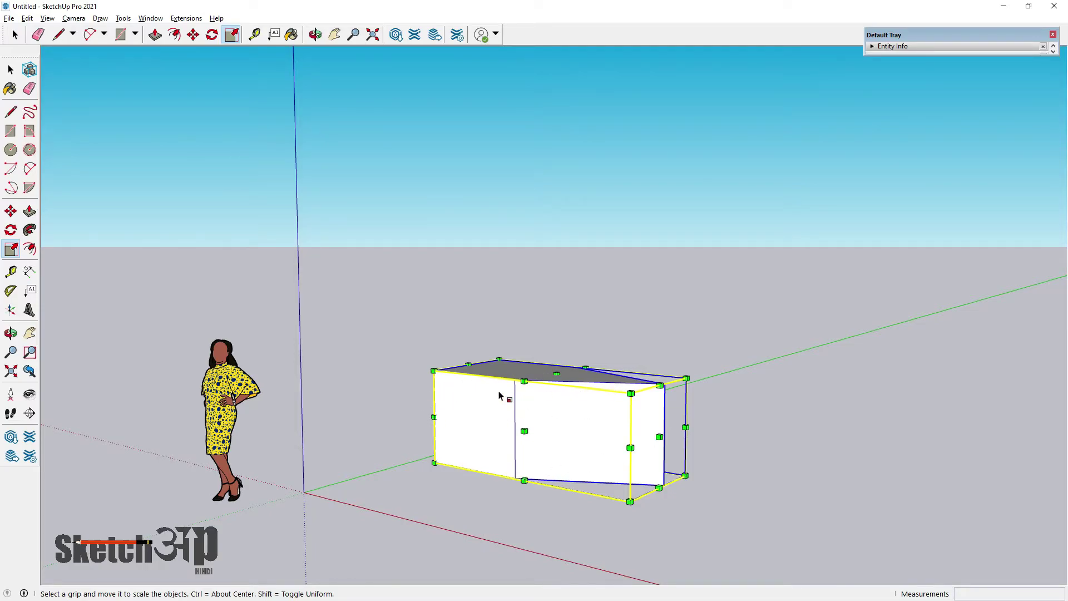
{"action": "middle_click_drag", "start_coordinate": [445, 464], "coordinate": [690, 334]}
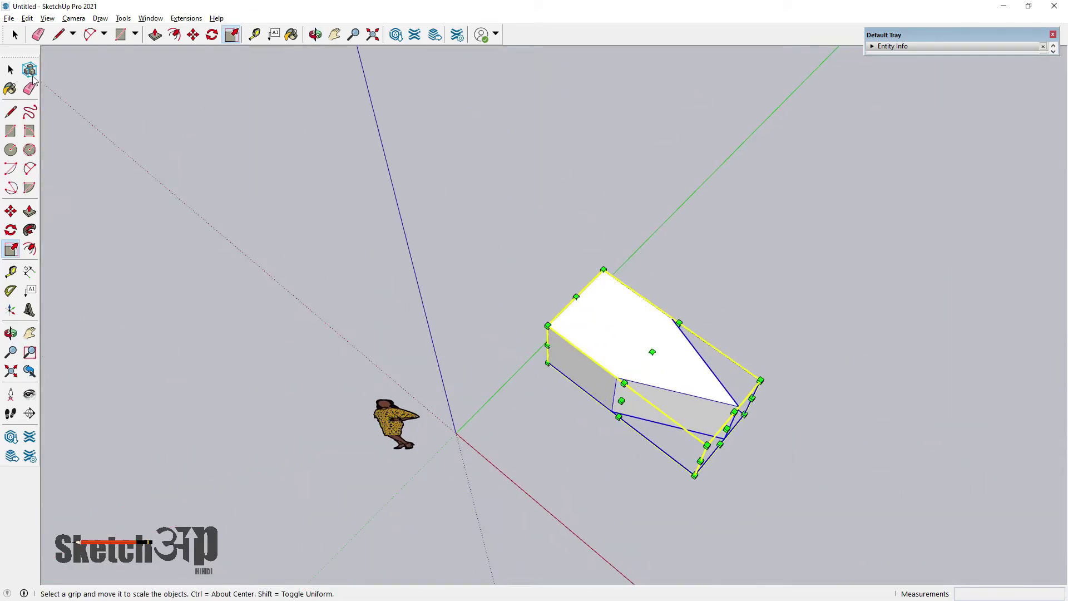
Step: Draw a flat rectangle about 6' 1" by 6' 5" on the ground in front of the grouped block
{"action": "left_click", "coordinate": [10, 135]}
{"action": "scroll", "coordinate": [426, 207], "scroll_direction": "down", "scroll_amount": 4}
{"action": "left_click", "coordinate": [479, 379]}
{"action": "left_click", "coordinate": [479, 510]}
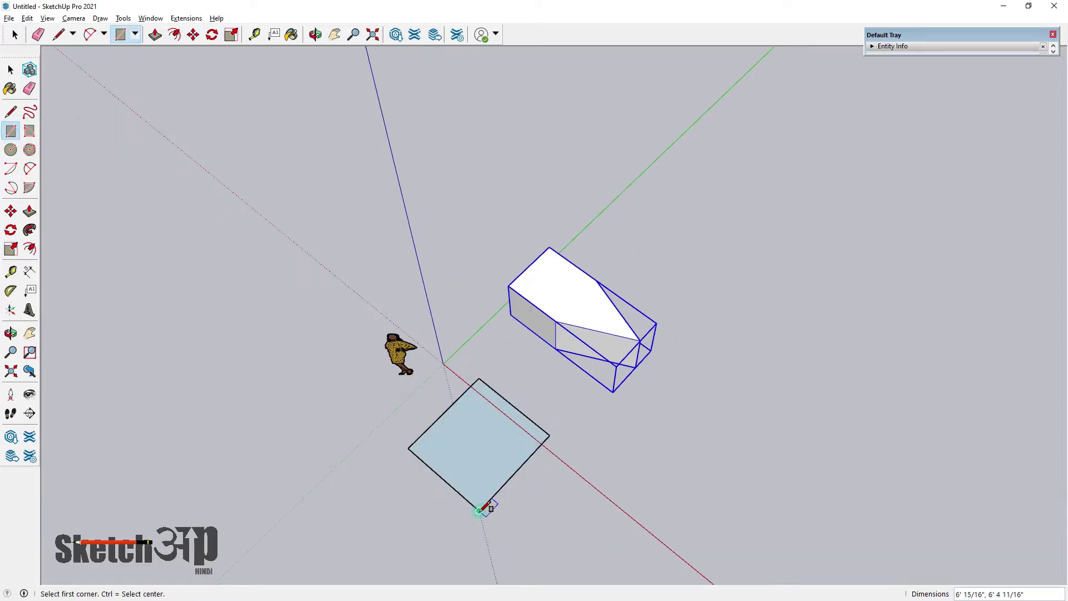
Step: Examine the Scale grips around the new flat rectangle, and clear the selection
{"action": "left_click", "coordinate": [11, 69]}
{"action": "left_click", "coordinate": [464, 439]}
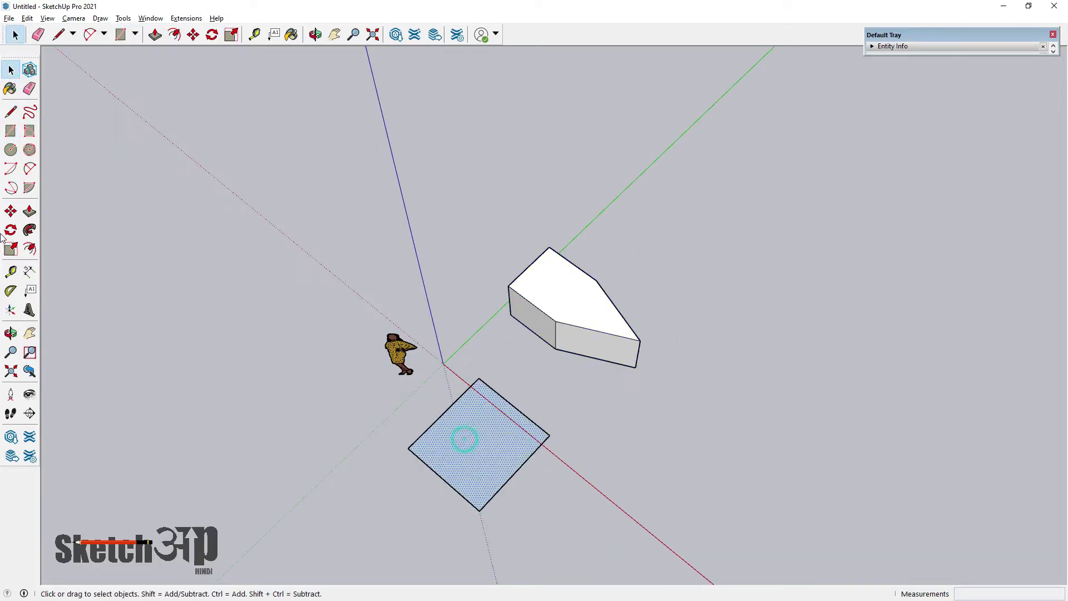
{"action": "left_click", "coordinate": [10, 248]}
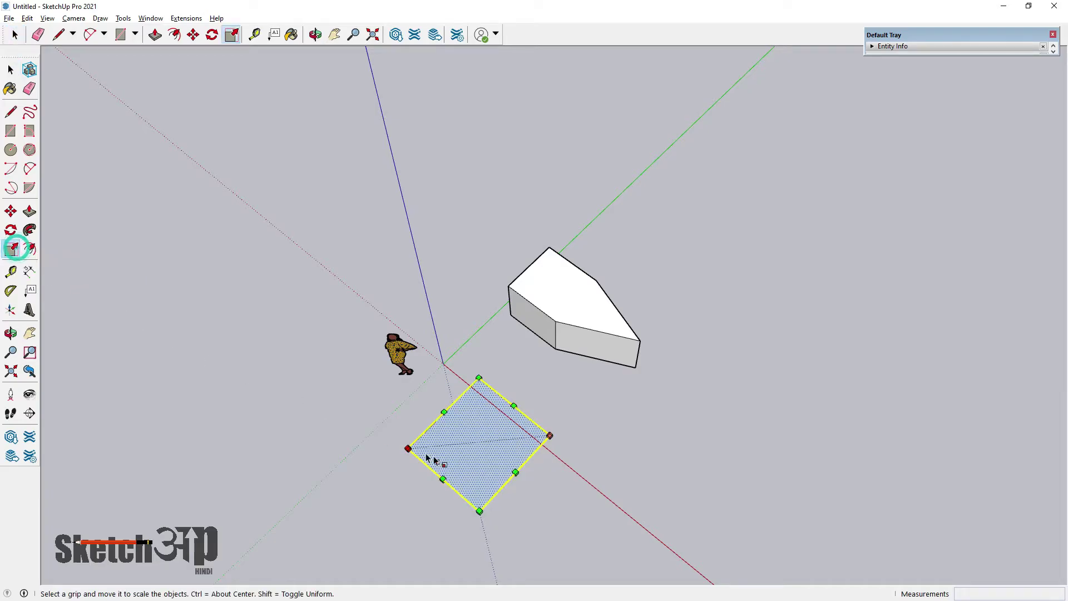
{"action": "scroll", "coordinate": [426, 457], "scroll_direction": "up", "scroll_amount": 2}
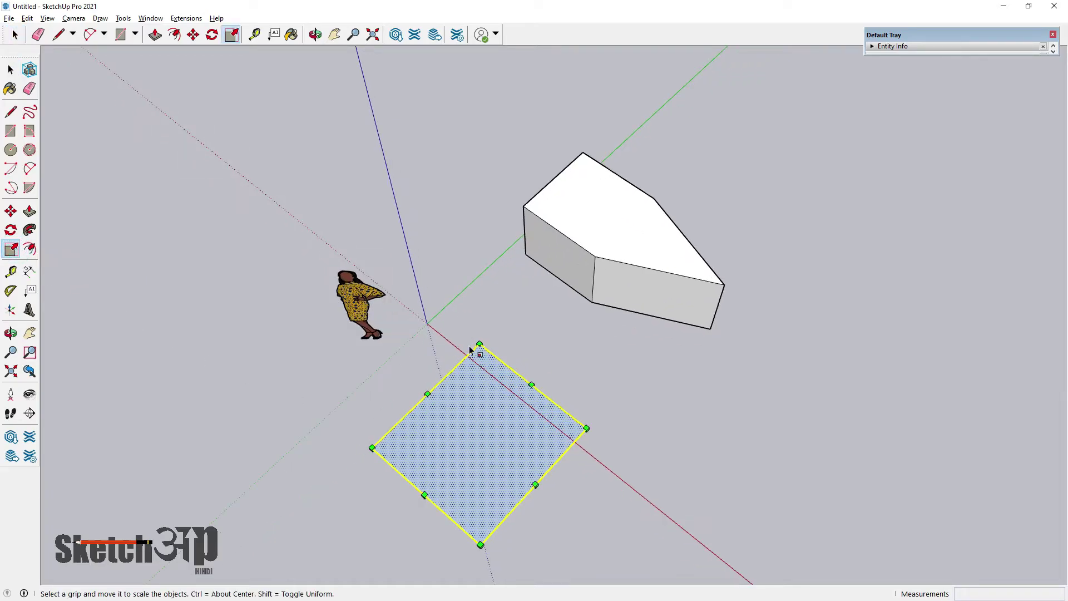
{"action": "key", "text": "space"}
{"action": "left_click", "coordinate": [302, 150]}
{"action": "middle_click_drag", "start_coordinate": [303, 151], "coordinate": [606, 328]}
{"action": "scroll", "coordinate": [617, 242], "scroll_direction": "up", "scroll_amount": 3}
{"action": "left_click", "coordinate": [616, 241]}
{"action": "left_click", "coordinate": [11, 249]}
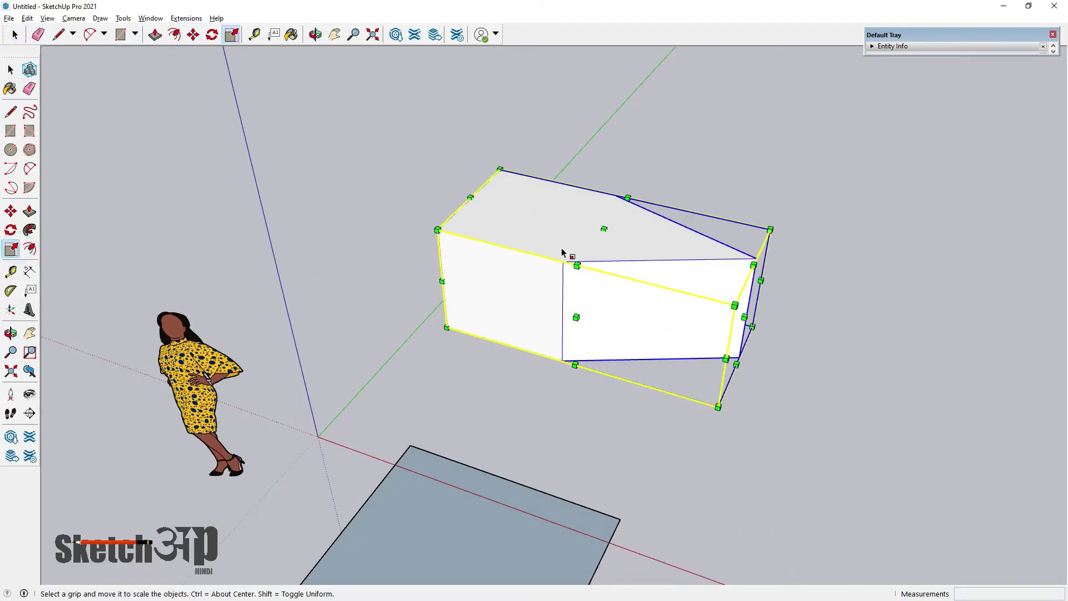
{"action": "middle_click_drag", "start_coordinate": [603, 243], "coordinate": [640, 181]}
{"action": "left_click_drag", "start_coordinate": [588, 254], "coordinate": [600, 162]}
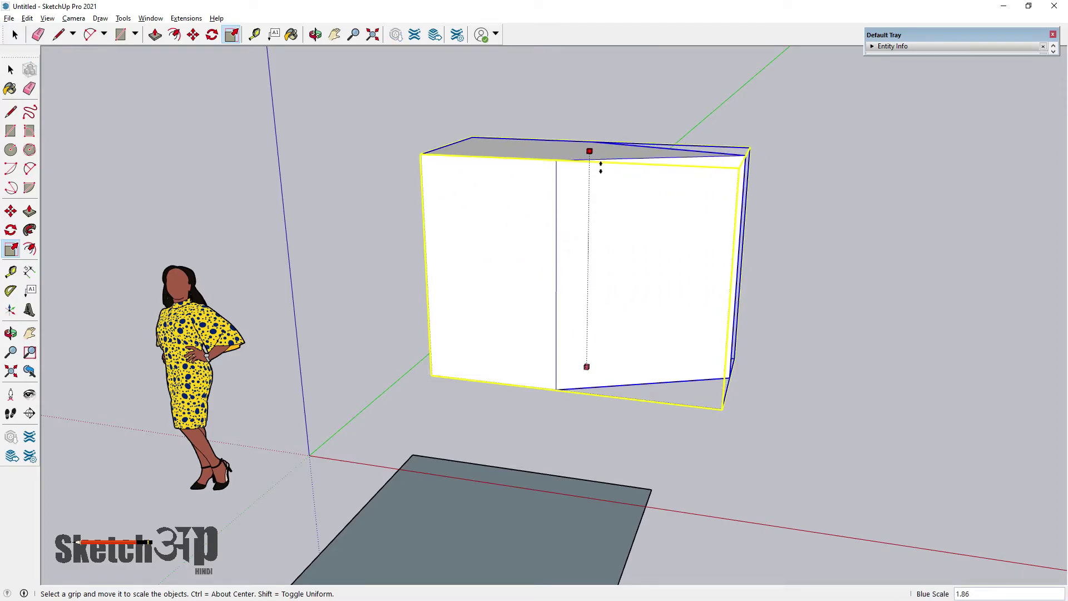
{"action": "key", "text": "Escape"}
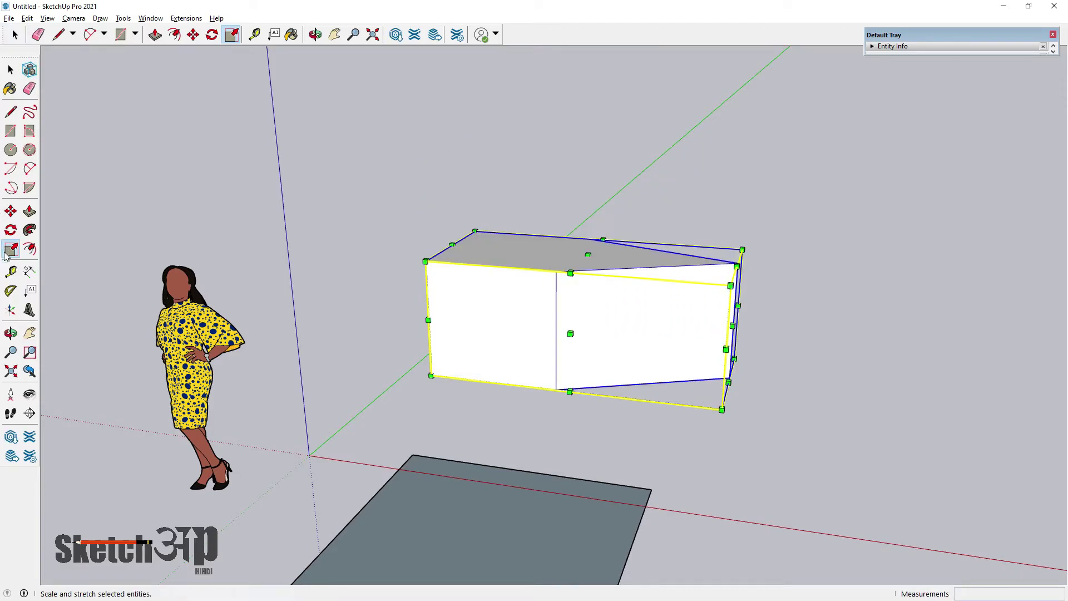
Step: Dimension the block's height along the outer vertical edge of the front face, placing the dimension over that face
{"action": "left_click", "coordinate": [29, 271]}
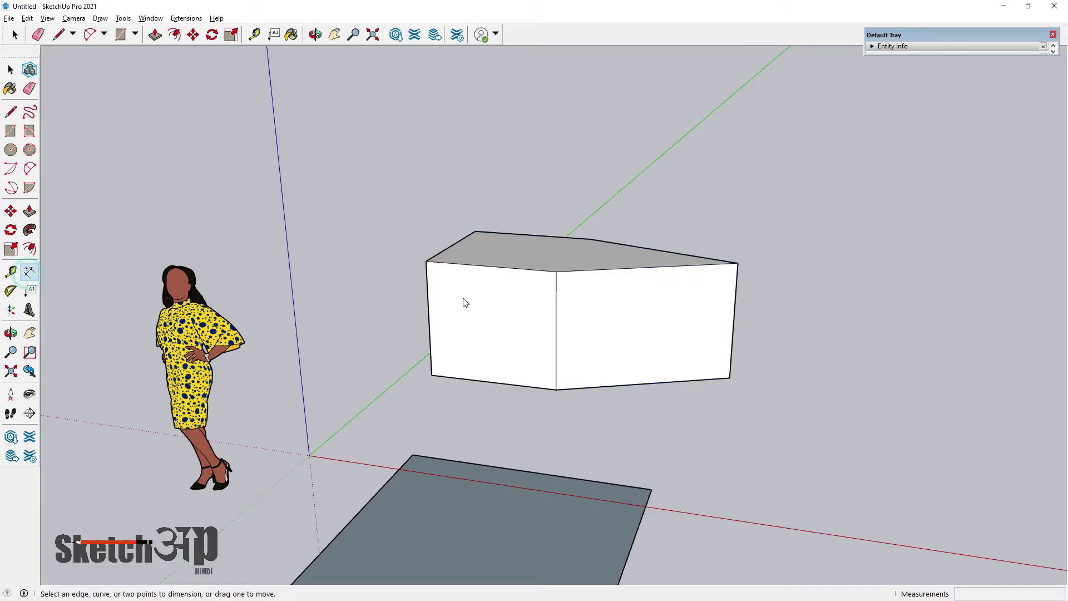
{"action": "left_click", "coordinate": [426, 262]}
{"action": "left_click", "coordinate": [434, 377]}
{"action": "left_click", "coordinate": [468, 374]}
Step: Scale the grouped block upward from its top centre grip by a factor of about 1.68
{"action": "left_click", "coordinate": [11, 70]}
{"action": "left_click", "coordinate": [639, 324]}
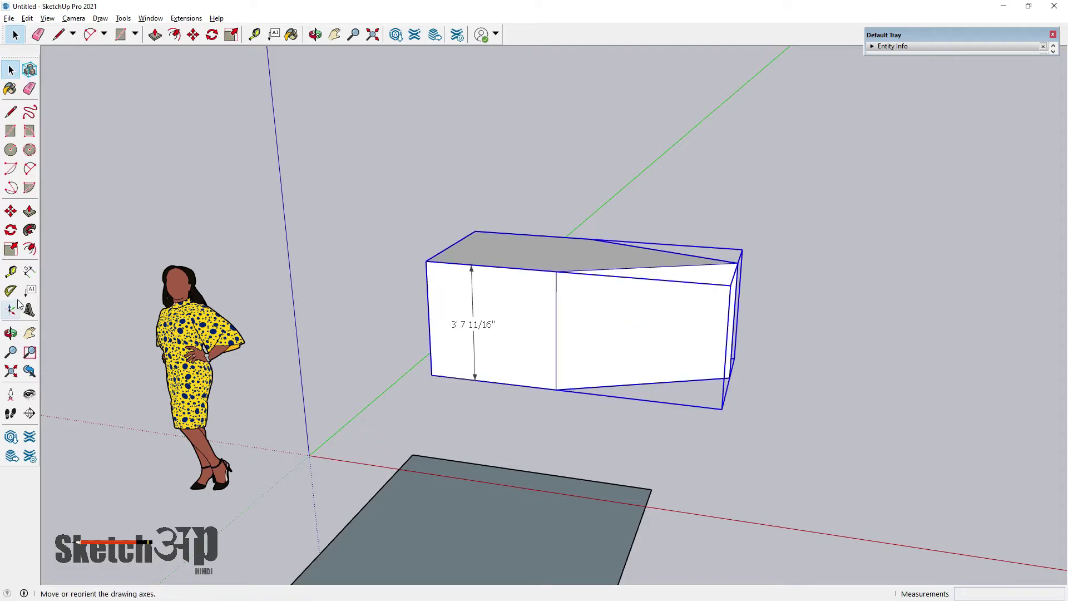
{"action": "left_click", "coordinate": [10, 249]}
{"action": "left_click_drag", "start_coordinate": [588, 258], "coordinate": [590, 174]}
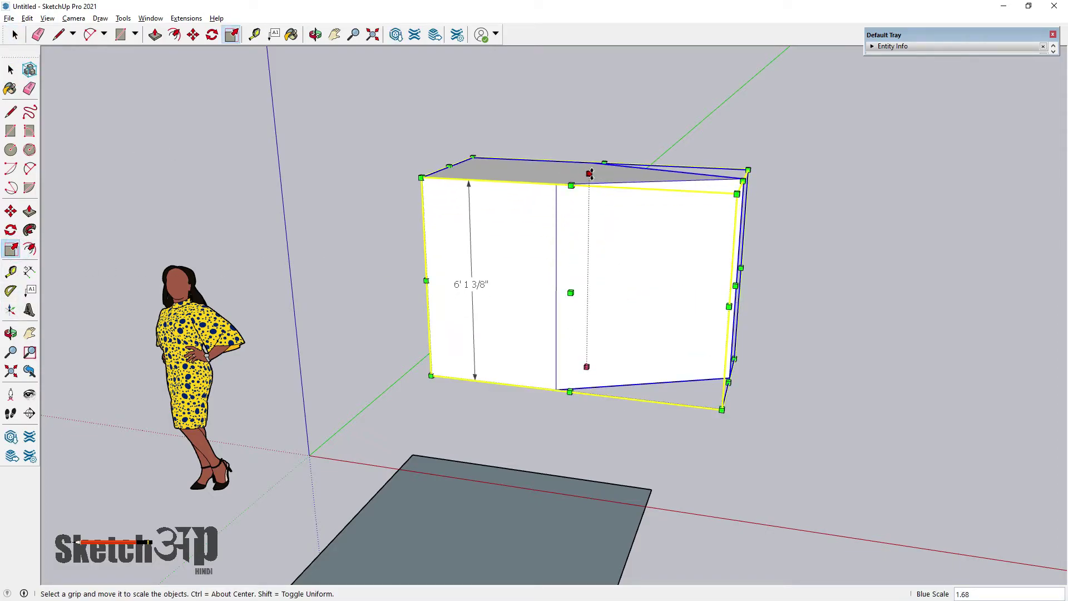
Step: Undo the grouped block's upward scaling and examine the Scale grips around it from several sides
{"action": "key", "text": "ctrl+z"}
{"action": "middle_click_drag", "start_coordinate": [590, 174], "coordinate": [579, 267]}
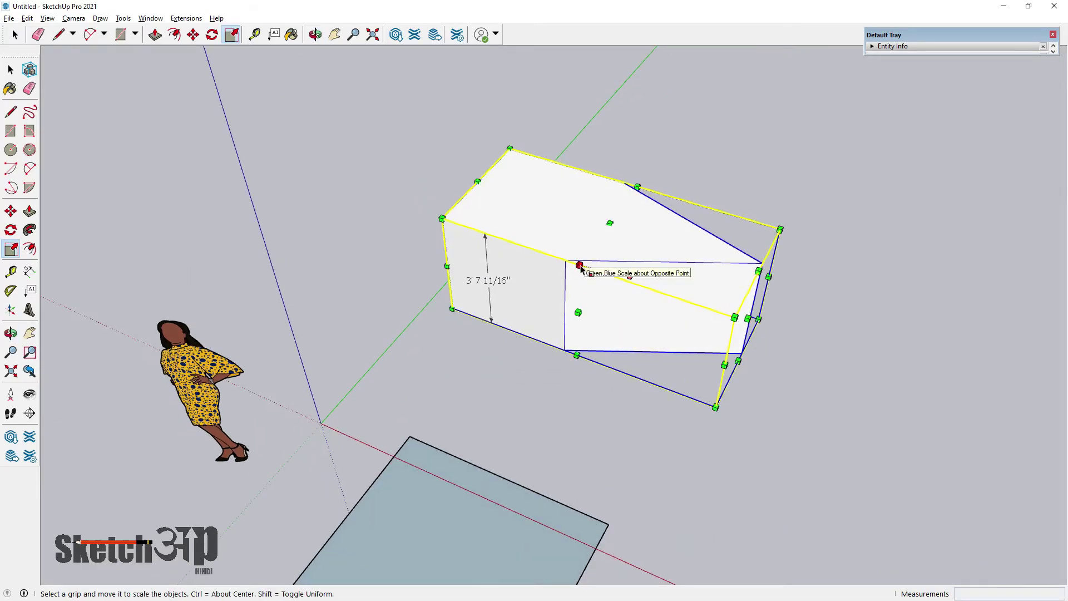
{"action": "middle_click_drag", "start_coordinate": [579, 267], "coordinate": [452, 269]}
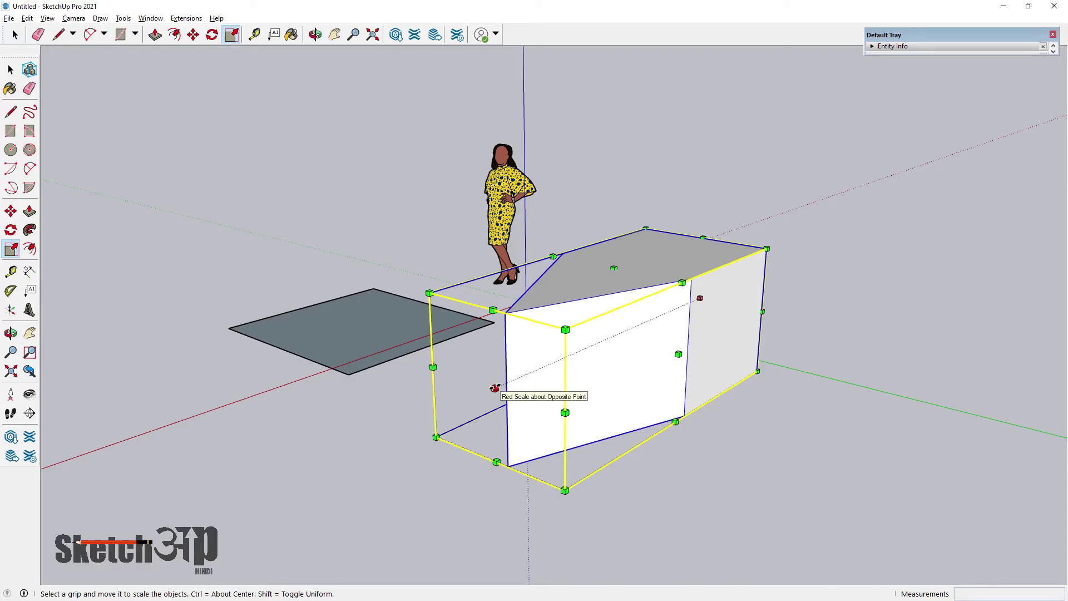
{"action": "middle_click_drag", "start_coordinate": [678, 353], "coordinate": [739, 335]}
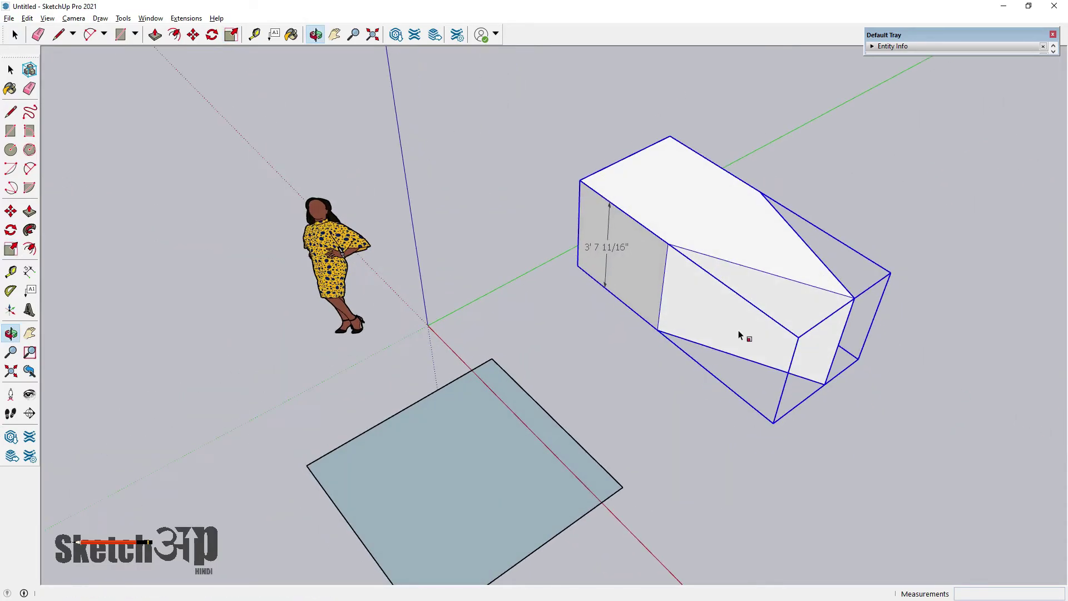
Step: Try scaling the grouped block upward from its top grip, and undo that scaling
{"action": "scroll", "coordinate": [703, 258], "scroll_direction": "up", "scroll_amount": 3}
{"action": "left_click_drag", "start_coordinate": [729, 225], "coordinate": [750, 97]}
{"action": "key", "text": "Return"}
{"action": "middle_click_drag", "start_coordinate": [656, 262], "coordinate": [607, 348]}
{"action": "key", "text": "ctrl+z"}
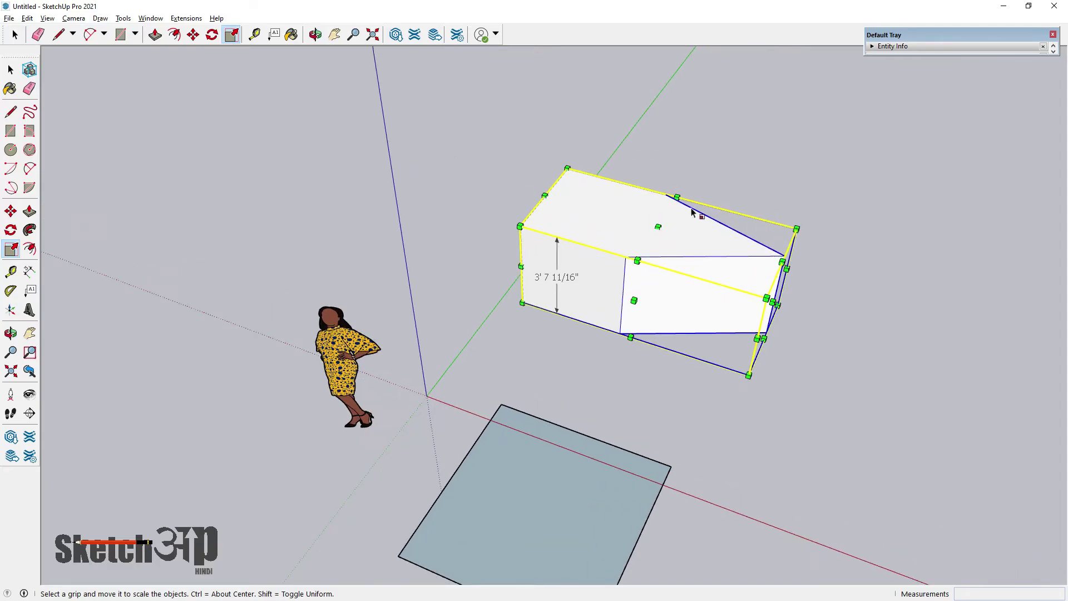
Step: Dimension the top edge of the grouped block's front face, placing the dimension over that face
{"action": "scroll", "coordinate": [714, 266], "scroll_direction": "up", "scroll_amount": 1}
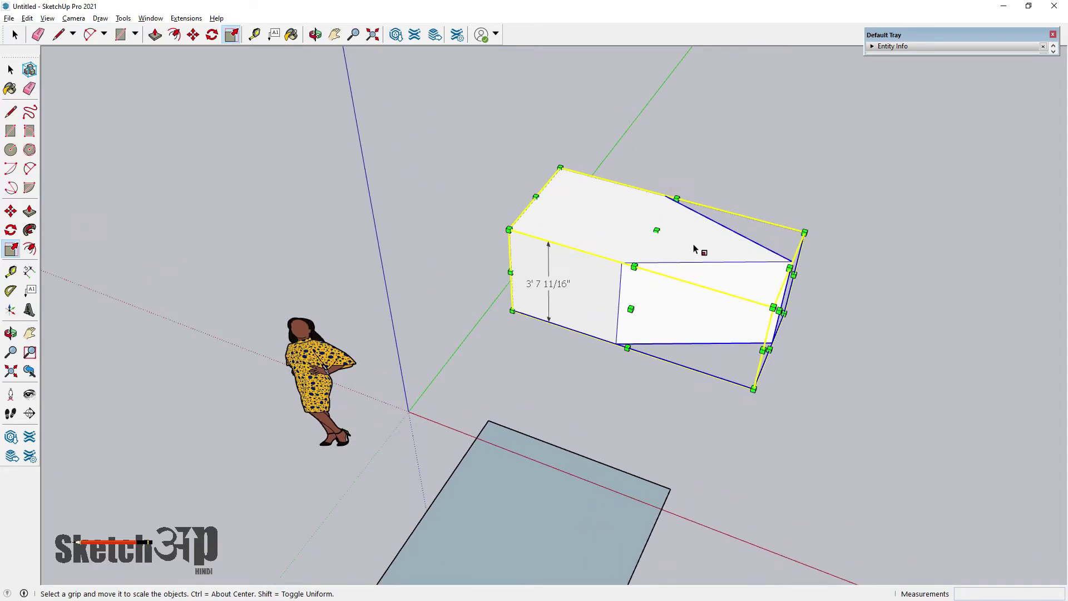
{"action": "middle_click_drag", "start_coordinate": [637, 328], "coordinate": [634, 278]}
{"action": "left_click", "coordinate": [29, 271]}
{"action": "middle_click_drag", "start_coordinate": [556, 250], "coordinate": [518, 237]}
{"action": "left_click", "coordinate": [486, 238]}
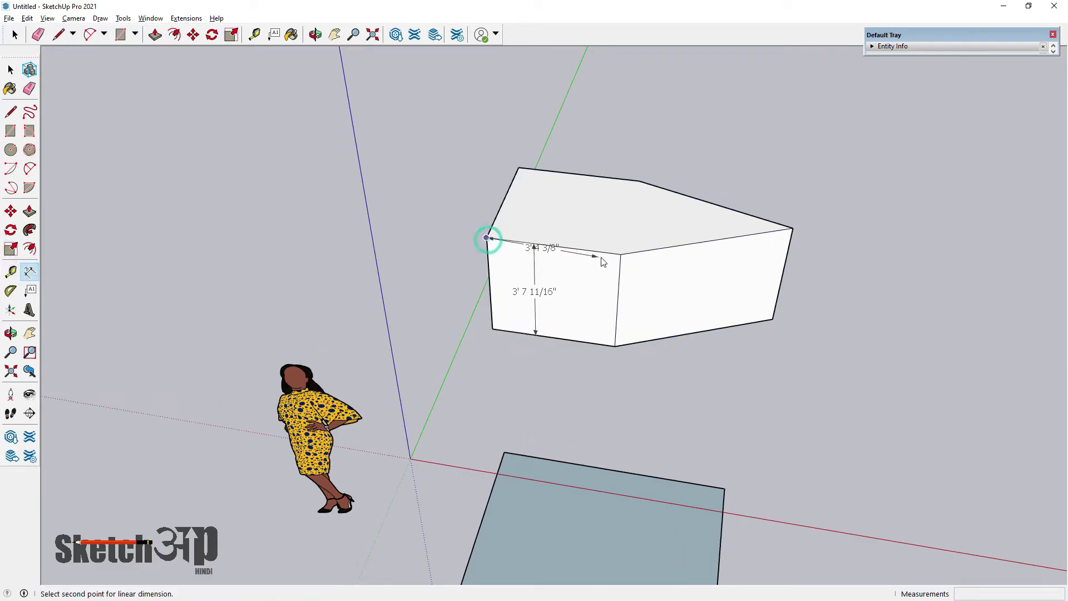
{"action": "left_click", "coordinate": [621, 254]}
{"action": "left_click", "coordinate": [620, 270]}
{"action": "middle_click_drag", "start_coordinate": [620, 272], "coordinate": [488, 206]}
{"action": "scroll", "coordinate": [534, 305], "scroll_direction": "up", "scroll_amount": 2}
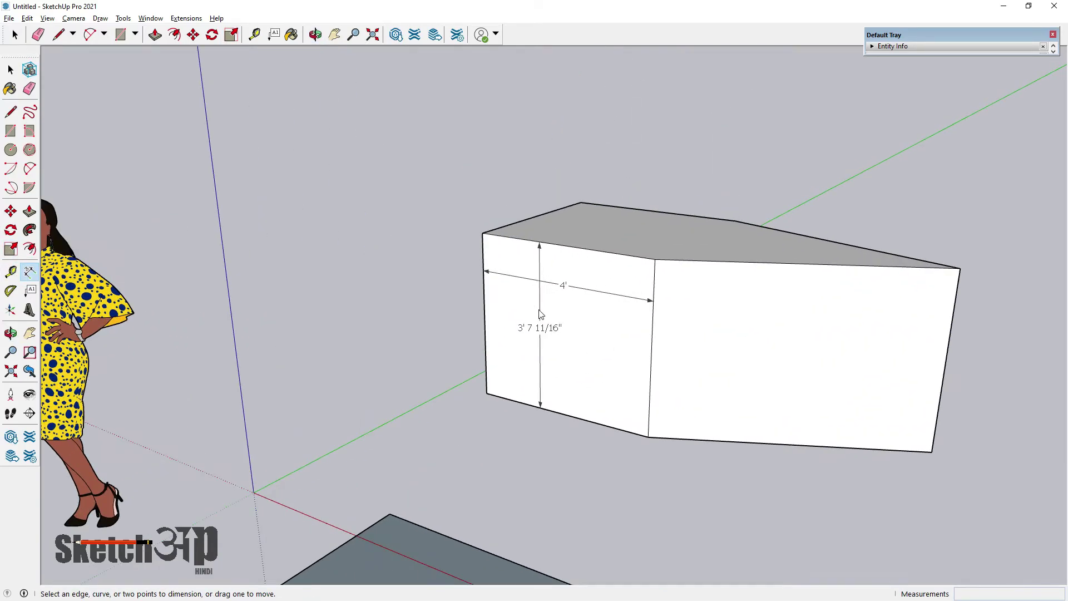
{"action": "scroll", "coordinate": [531, 303], "scroll_direction": "down", "scroll_amount": 2}
Step: Scale the grouped block uniformly by a factor of 2 from its top corner grip about the opposite corner
{"action": "left_click", "coordinate": [11, 69]}
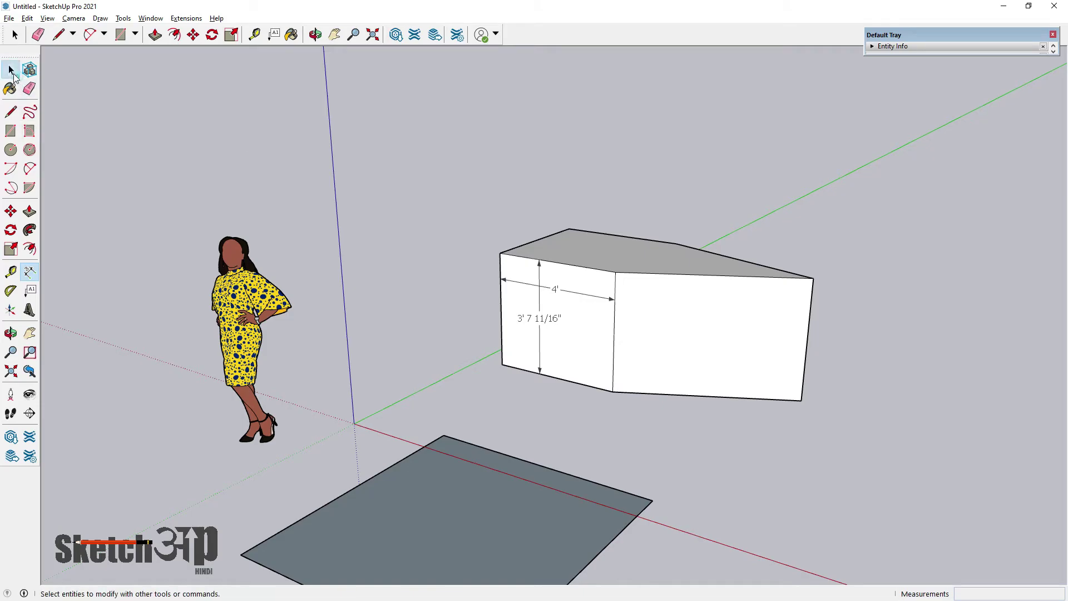
{"action": "left_click_drag", "start_coordinate": [435, 164], "coordinate": [890, 428]}
{"action": "left_click", "coordinate": [685, 298]}
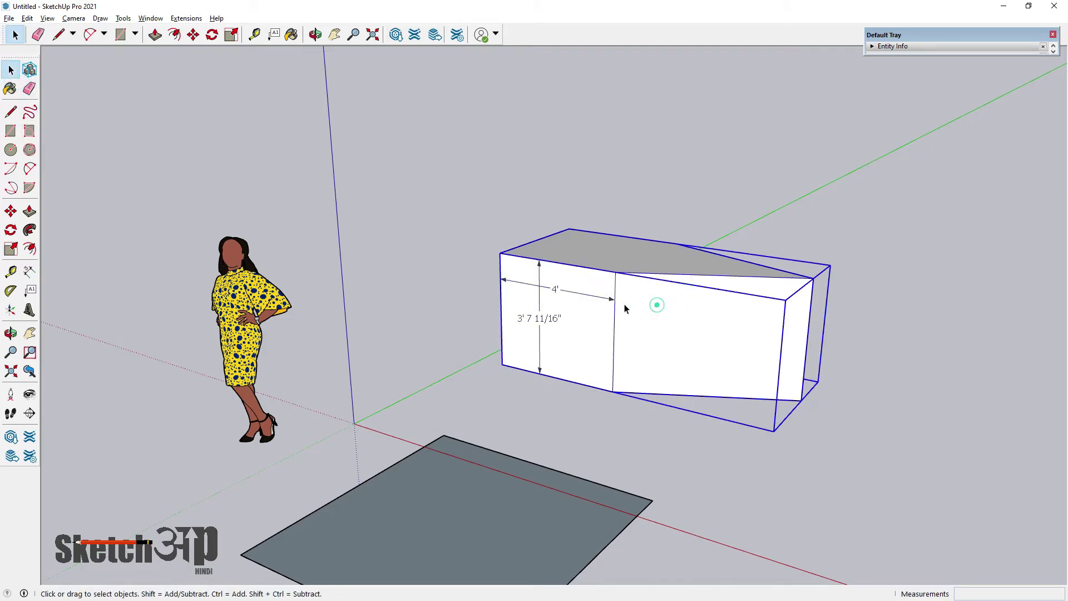
{"action": "left_click", "coordinate": [11, 249]}
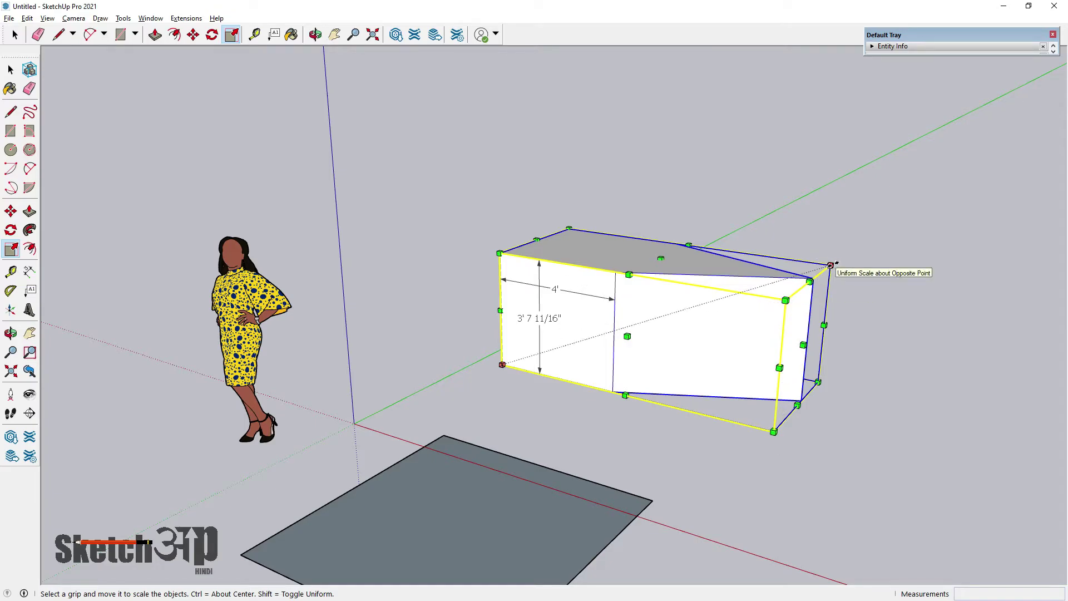
{"action": "left_click_drag", "start_coordinate": [830, 265], "coordinate": [1006, 193]}
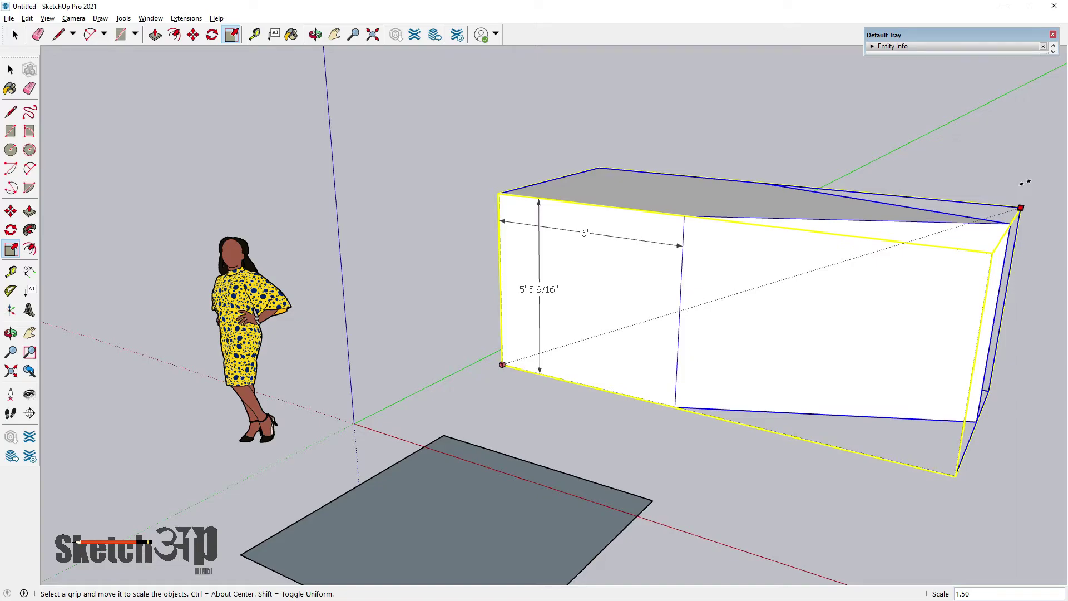
{"action": "left_click_drag", "start_coordinate": [1025, 182], "coordinate": [1028, 188]}
{"action": "type", "text": "2"}
{"action": "key", "text": "Return"}
{"action": "scroll", "coordinate": [589, 226], "scroll_direction": "down", "scroll_amount": 3}
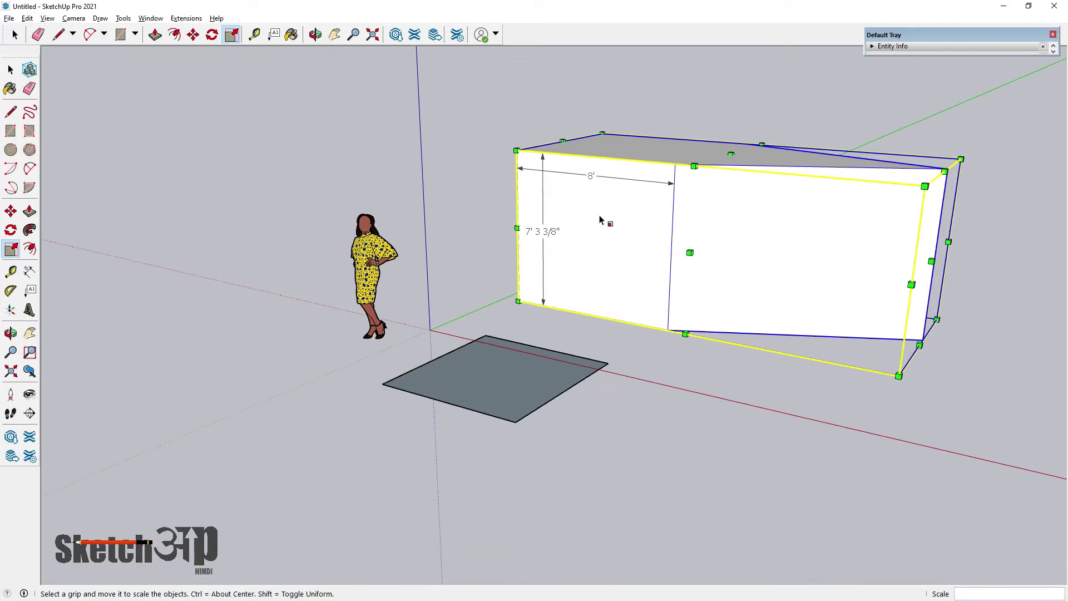
{"action": "scroll", "coordinate": [508, 241], "scroll_direction": "up", "scroll_amount": 3}
{"action": "scroll", "coordinate": [490, 264], "scroll_direction": "down", "scroll_amount": 3}
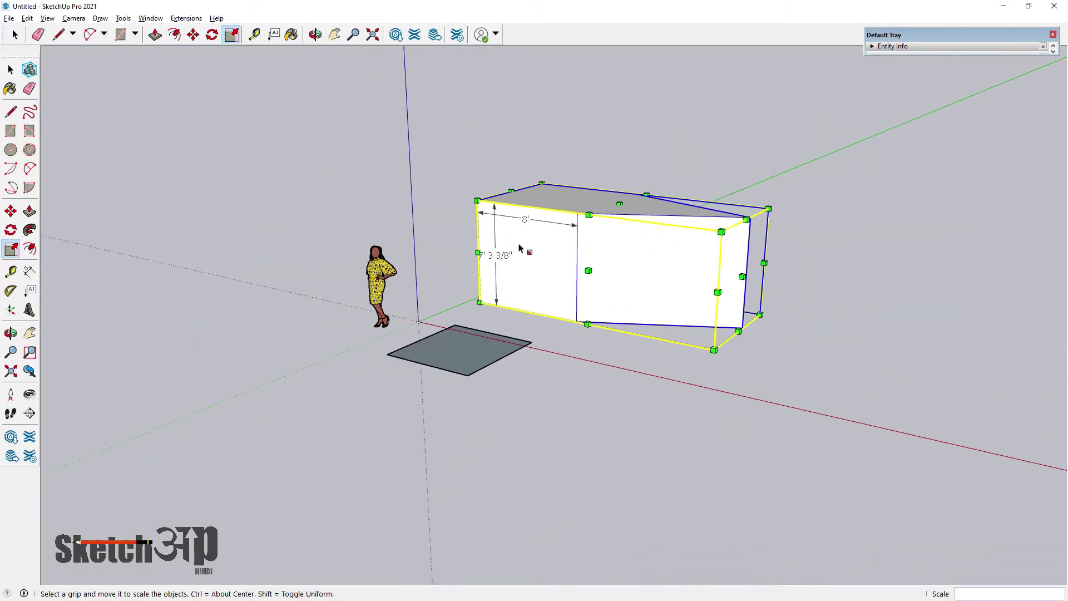
{"action": "scroll", "coordinate": [520, 251], "scroll_direction": "up", "scroll_amount": 3}
{"action": "scroll", "coordinate": [518, 253], "scroll_direction": "down", "scroll_amount": 2}
Step: Undo the grouped block's uniform scaling and clear the selection
{"action": "key", "text": "space"}
{"action": "left_click", "coordinate": [206, 156]}
{"action": "scroll", "coordinate": [439, 262], "scroll_direction": "down", "scroll_amount": 1}
{"action": "middle_click_drag", "start_coordinate": [444, 273], "coordinate": [628, 330]}
{"action": "scroll", "coordinate": [625, 325], "scroll_direction": "down", "scroll_amount": 4}
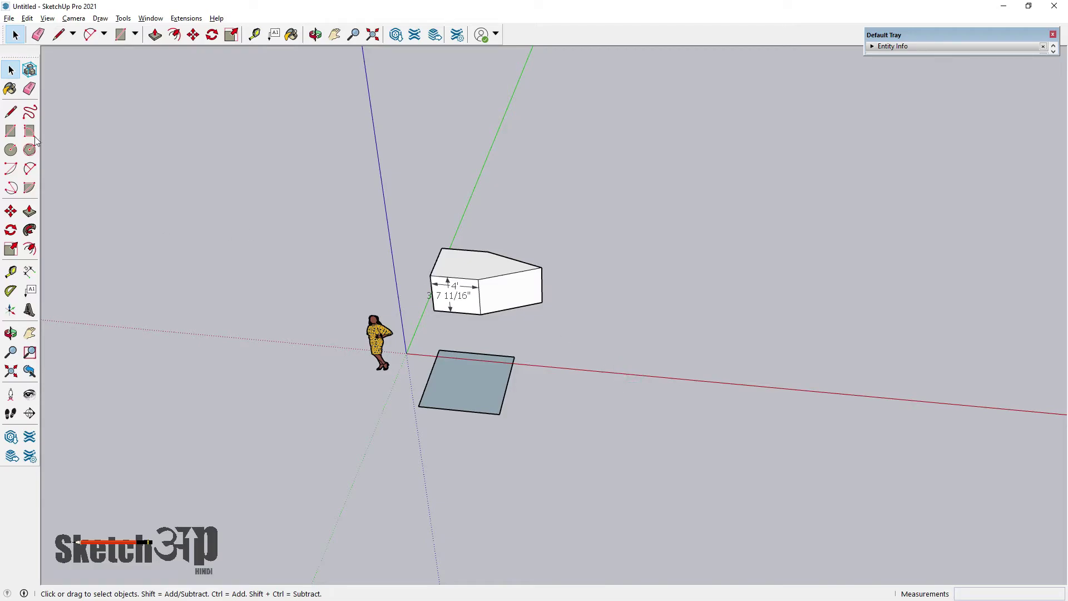
Step: Draw a second flat rectangle on the ground, spaced away from the first one along the red axis
{"action": "left_click", "coordinate": [11, 131]}
{"action": "scroll", "coordinate": [653, 329], "scroll_direction": "up", "scroll_amount": 2}
{"action": "left_click", "coordinate": [648, 336]}
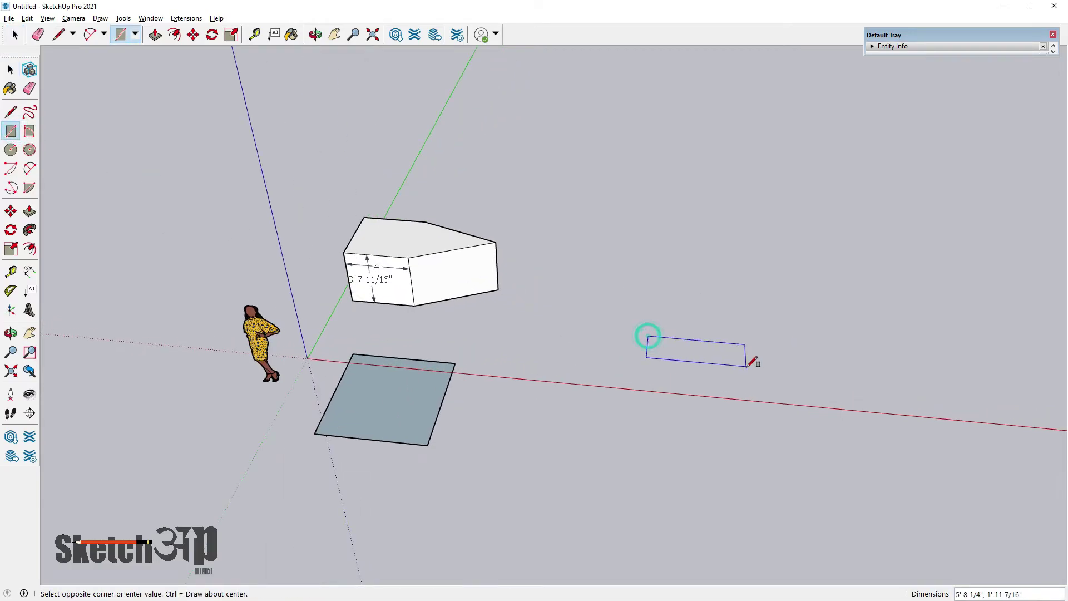
{"action": "left_click", "coordinate": [735, 414]}
Step: Push/Pull the new rectangle upward into a tall column
{"action": "middle_click_drag", "start_coordinate": [584, 300], "coordinate": [695, 408]}
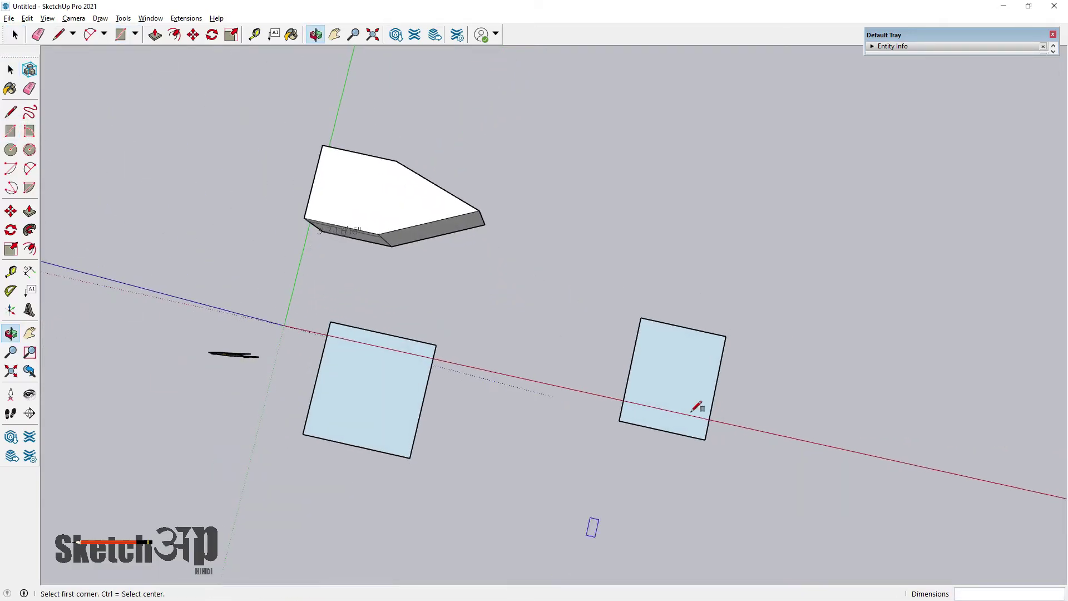
{"action": "scroll", "coordinate": [696, 407], "scroll_direction": "up", "scroll_amount": 1}
{"action": "left_click", "coordinate": [29, 211]}
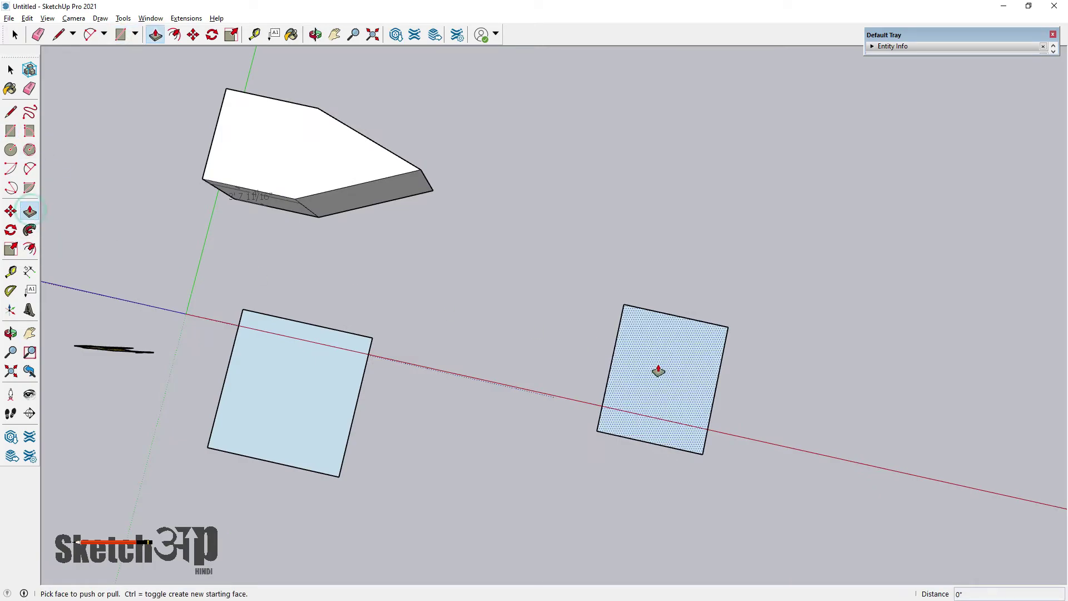
{"action": "left_click_drag", "start_coordinate": [659, 366], "coordinate": [670, 286]}
{"action": "middle_click_drag", "start_coordinate": [670, 286], "coordinate": [746, 114]}
{"action": "scroll", "coordinate": [627, 431], "scroll_direction": "down", "scroll_amount": 1}
{"action": "middle_click_drag", "start_coordinate": [627, 432], "coordinate": [723, 390]}
Step: Select the column's top face and scale it outward from its side grips so the column widens toward the top
{"action": "left_click", "coordinate": [10, 69]}
{"action": "left_click", "coordinate": [704, 125]}
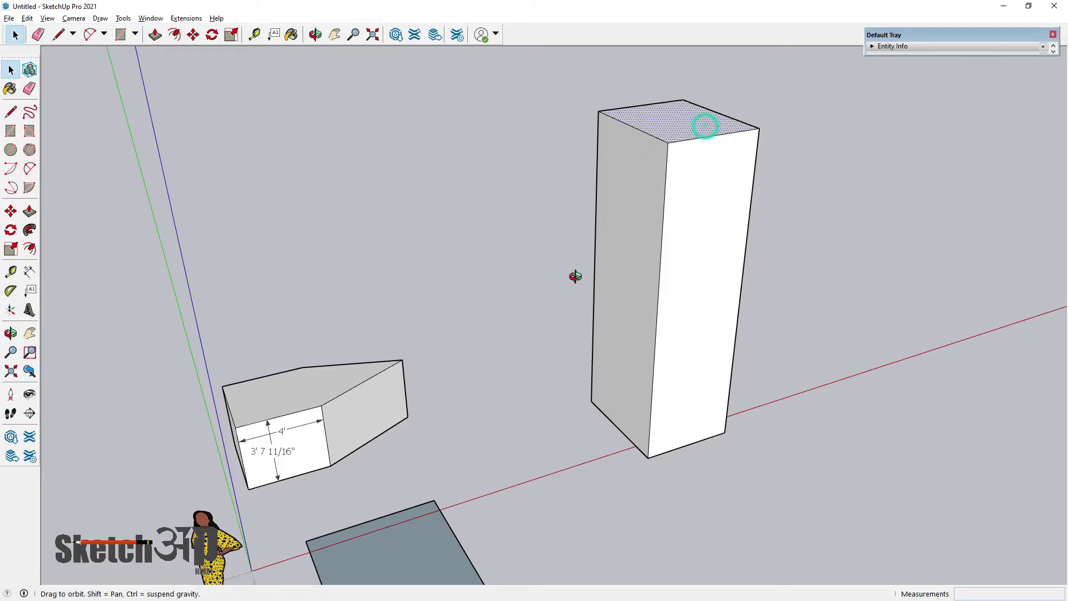
{"action": "middle_click_drag", "start_coordinate": [575, 276], "coordinate": [715, 222]}
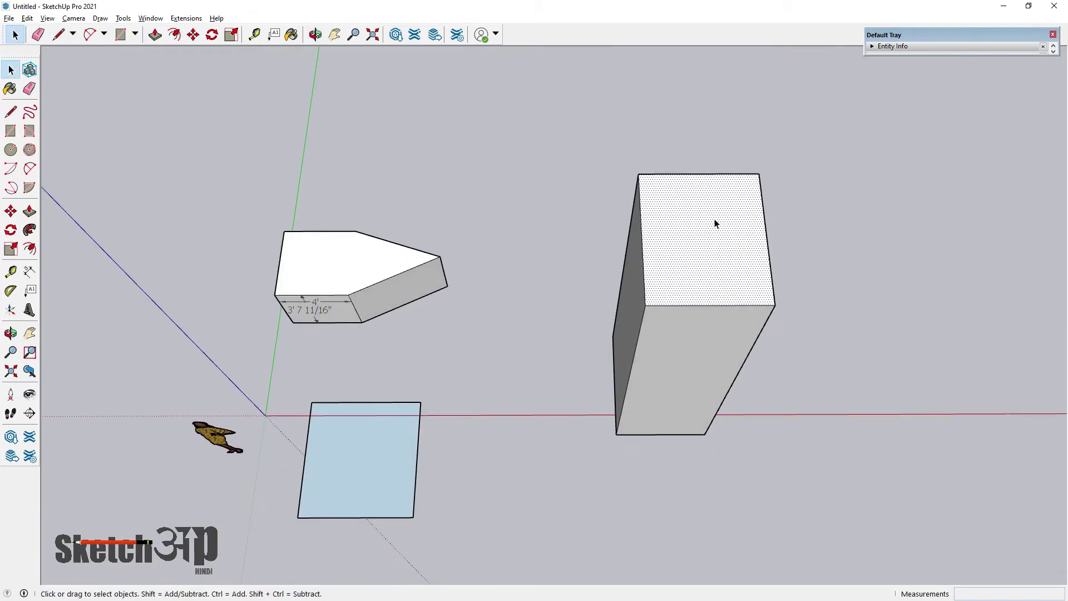
{"action": "left_click", "coordinate": [11, 250]}
{"action": "mouse_move", "coordinate": [746, 238]}
{"action": "middle_mouse_down"}
{"action": "mouse_move", "coordinate": [660, 241]}
{"action": "mouse_move", "coordinate": [756, 246]}
{"action": "middle_mouse_up"}
{"action": "left_click_drag", "start_coordinate": [765, 250], "coordinate": [848, 264]}
{"action": "left_click_drag", "start_coordinate": [612, 225], "coordinate": [526, 206]}
{"action": "middle_click_drag", "start_coordinate": [541, 228], "coordinate": [467, 272]}
{"action": "middle_click_drag", "start_coordinate": [540, 227], "coordinate": [675, 206]}
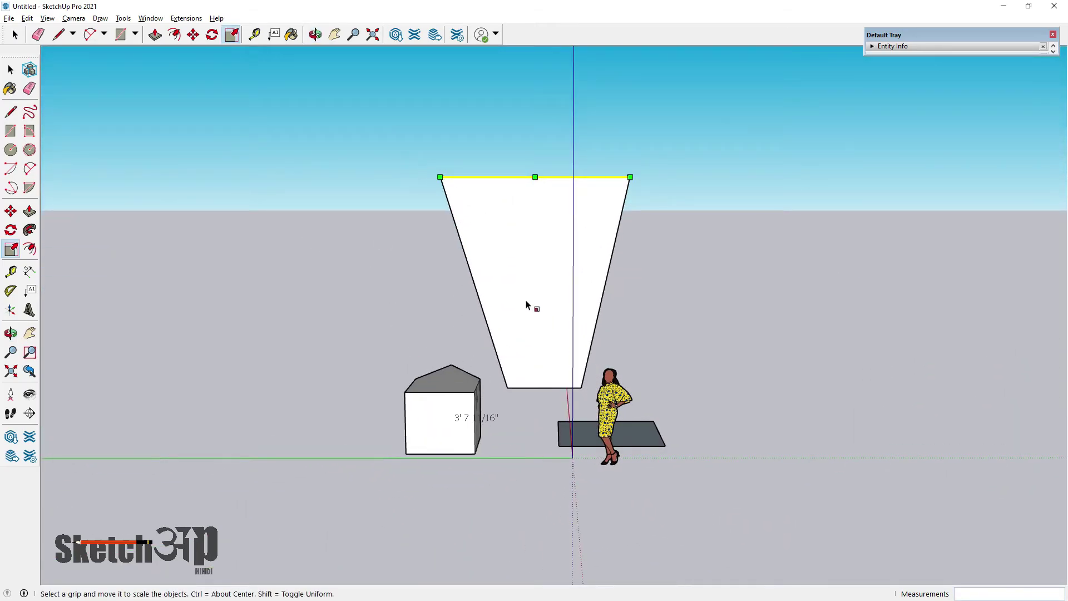
{"action": "middle_click_drag", "start_coordinate": [482, 376], "coordinate": [601, 162]}
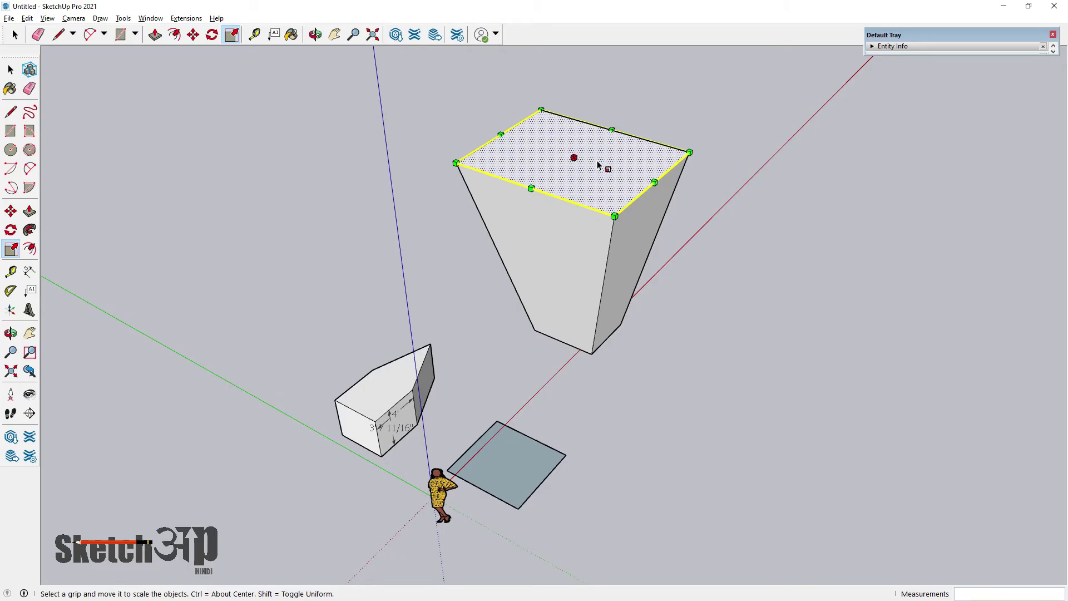
Step: Undo the scaling of the column's top face to restore its straight sides
{"action": "key", "text": "ctrl+z"}
{"action": "key", "text": "ctrl+z"}
{"action": "key", "text": "ctrl+z"}
{"action": "key", "text": "ctrl+z"}
{"action": "middle_click_drag", "start_coordinate": [599, 174], "coordinate": [418, 340]}
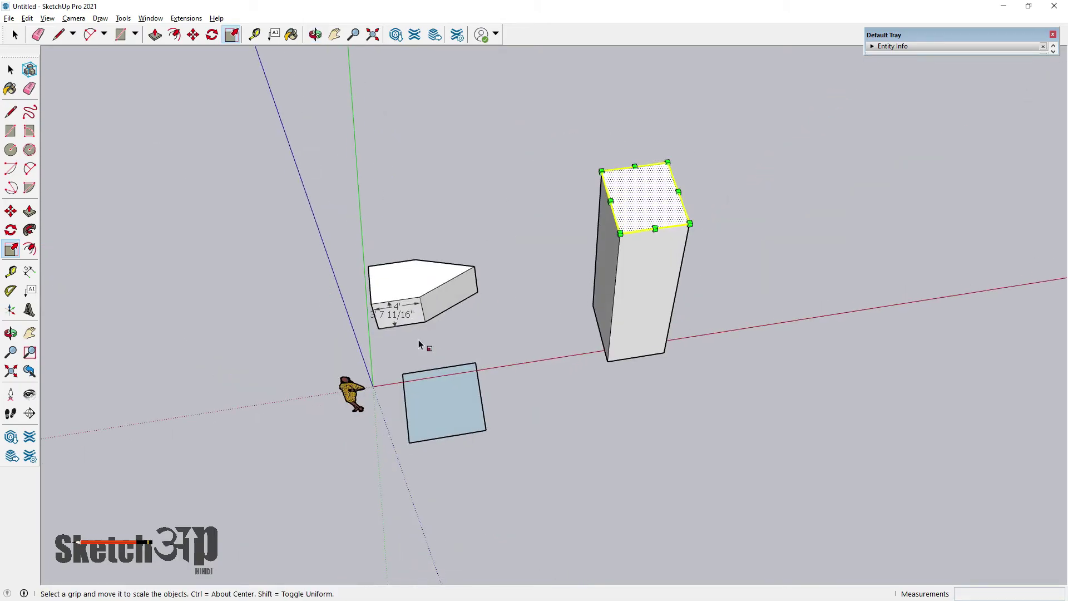
Step: Try scaling the column's top face uniformly about its centre from a side grip by about 3.61, and undo it
{"action": "scroll", "coordinate": [639, 251], "scroll_direction": "up", "scroll_amount": 8}
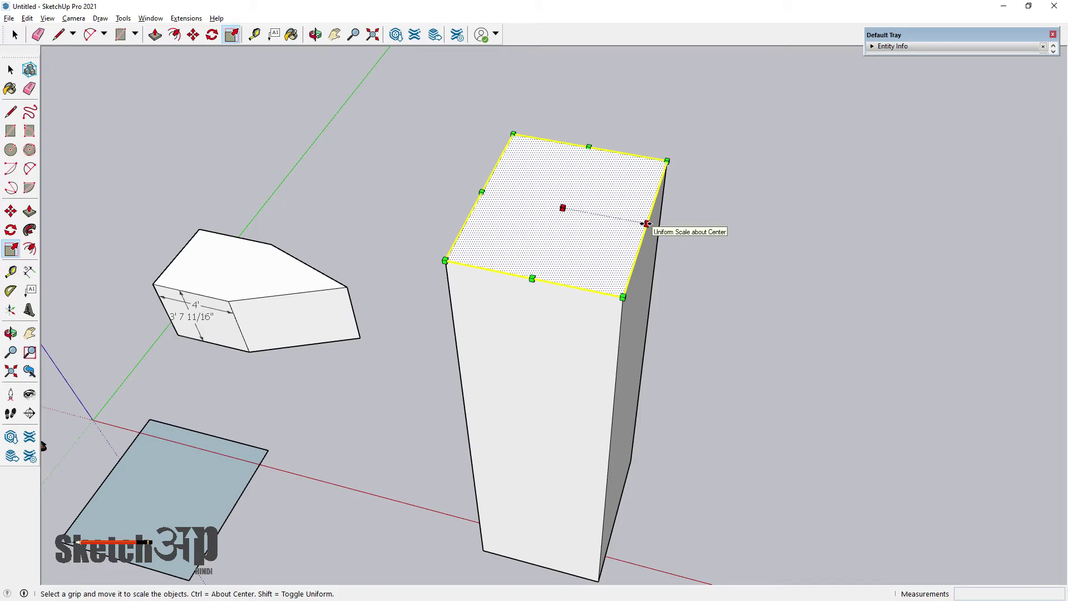
{"action": "left_click_drag", "start_coordinate": [645, 224], "coordinate": [766, 252], "text": "ctrl+shift"}
{"action": "scroll", "coordinate": [762, 266], "scroll_direction": "down", "scroll_amount": 1}
{"action": "middle_click_drag", "start_coordinate": [754, 218], "coordinate": [746, 61]}
{"action": "scroll", "coordinate": [710, 225], "scroll_direction": "down", "scroll_amount": 3}
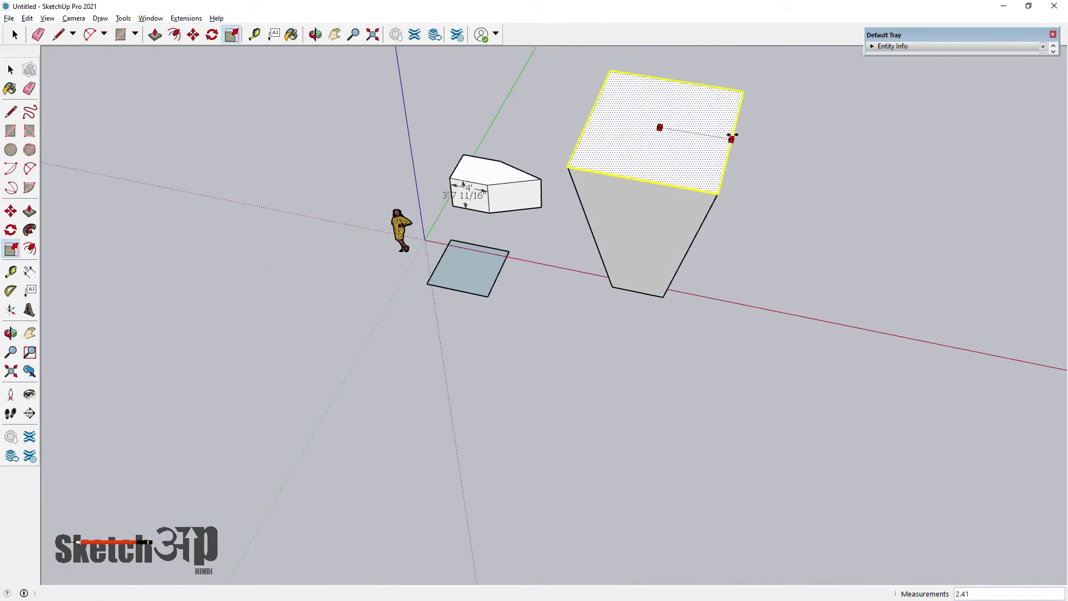
{"action": "scroll", "coordinate": [754, 136], "scroll_direction": "up", "scroll_amount": 3}
{"action": "left_click_drag", "start_coordinate": [754, 137], "coordinate": [792, 154], "text": "ctrl+shift"}
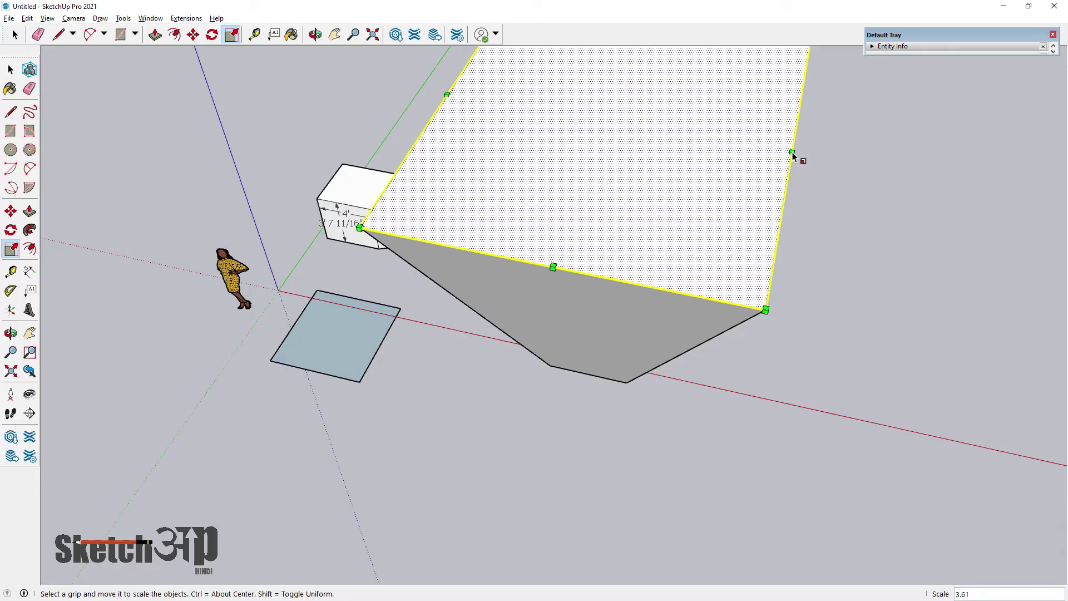
{"action": "scroll", "coordinate": [565, 376], "scroll_direction": "down", "scroll_amount": 3}
{"action": "middle_click_drag", "start_coordinate": [565, 377], "coordinate": [594, 242]}
{"action": "key", "text": "ctrl+z"}
Step: Try scaling the column's top face uniformly about its centre by a factor of 3, and undo it
{"action": "scroll", "coordinate": [599, 204], "scroll_direction": "up", "scroll_amount": 5}
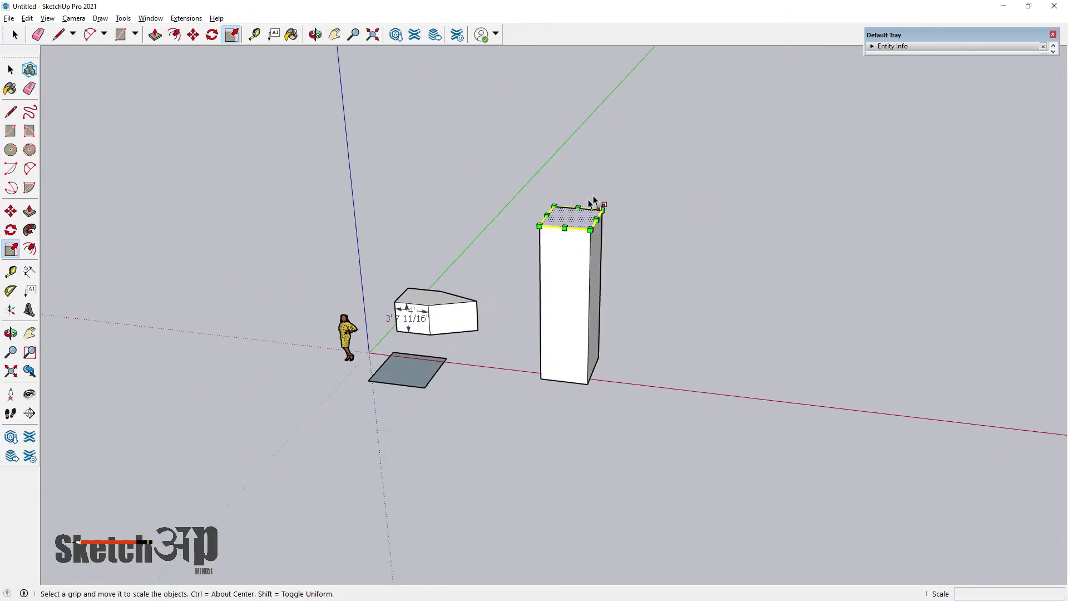
{"action": "key", "text": "shift"}
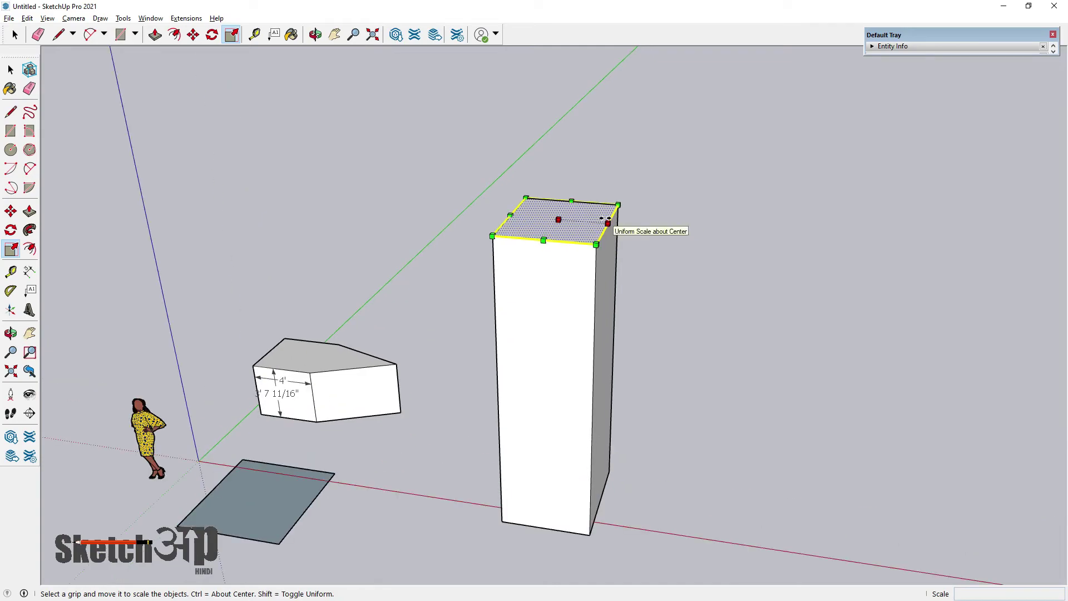
{"action": "left_click_drag", "start_coordinate": [607, 223], "coordinate": [706, 243], "text": "ctrl+shift"}
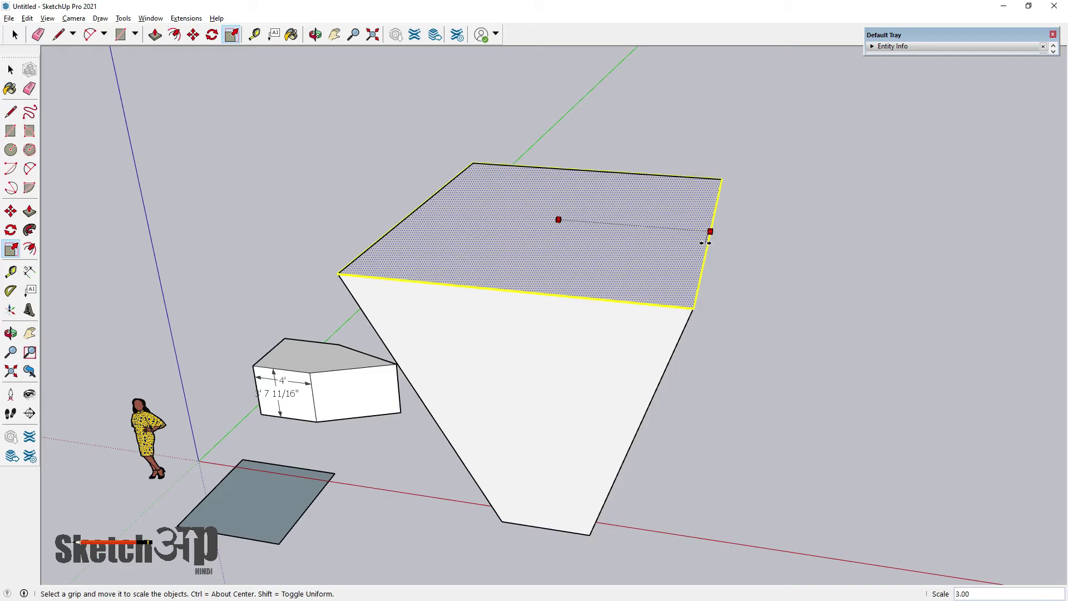
{"action": "left_click_drag", "start_coordinate": [705, 242], "coordinate": [705, 243], "text": "ctrl+shift"}
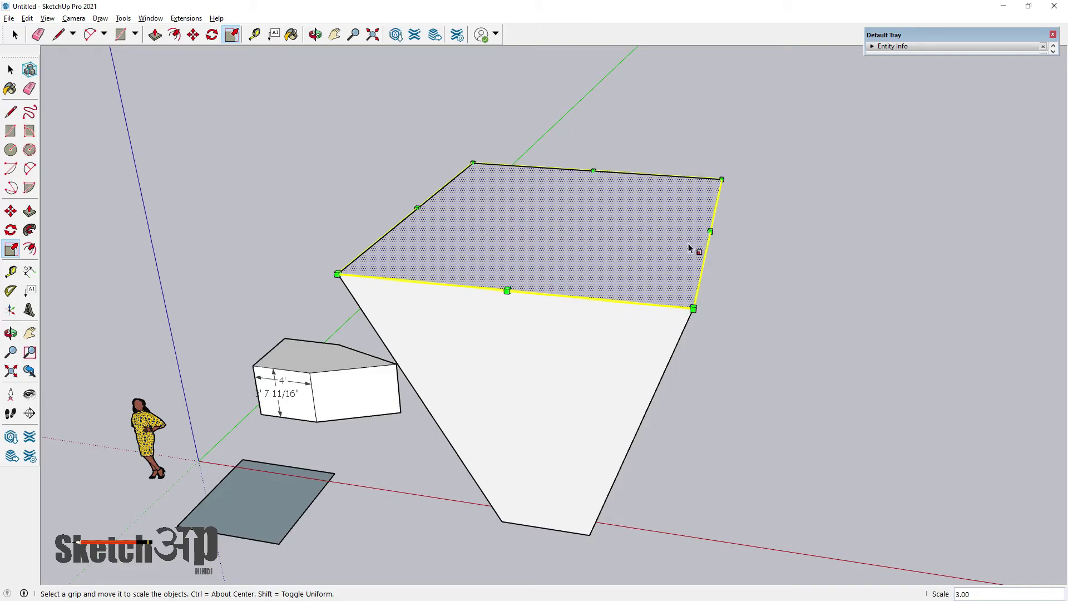
{"action": "key", "text": "ctrl+z"}
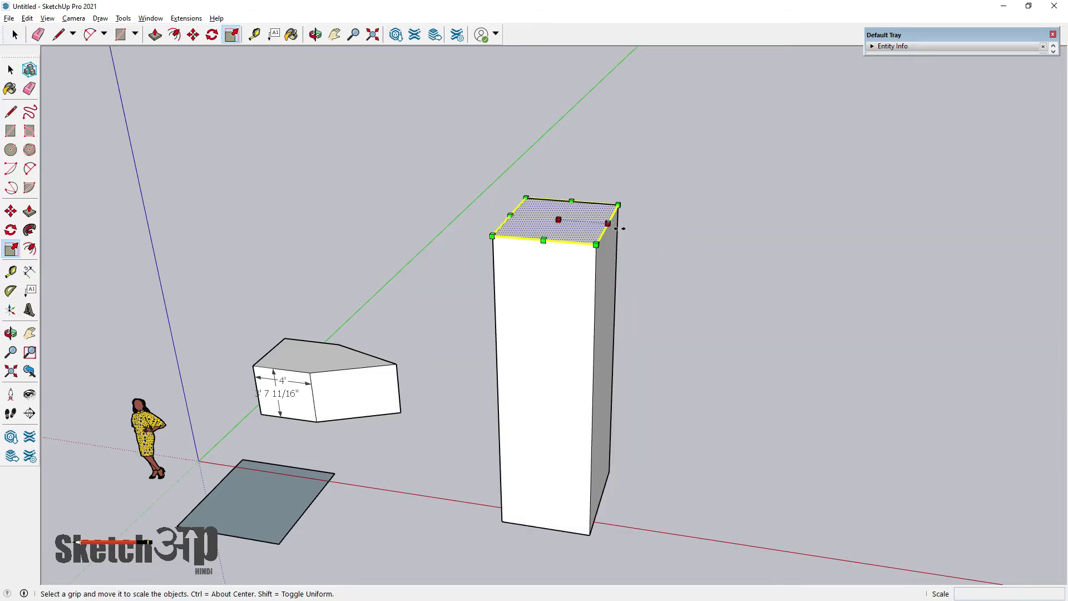
Step: Scale the column's top face uniformly about its centre from a side grip, setting the factor to 2
{"action": "left_click_drag", "start_coordinate": [609, 223], "coordinate": [712, 246], "text": "ctrl+shift"}
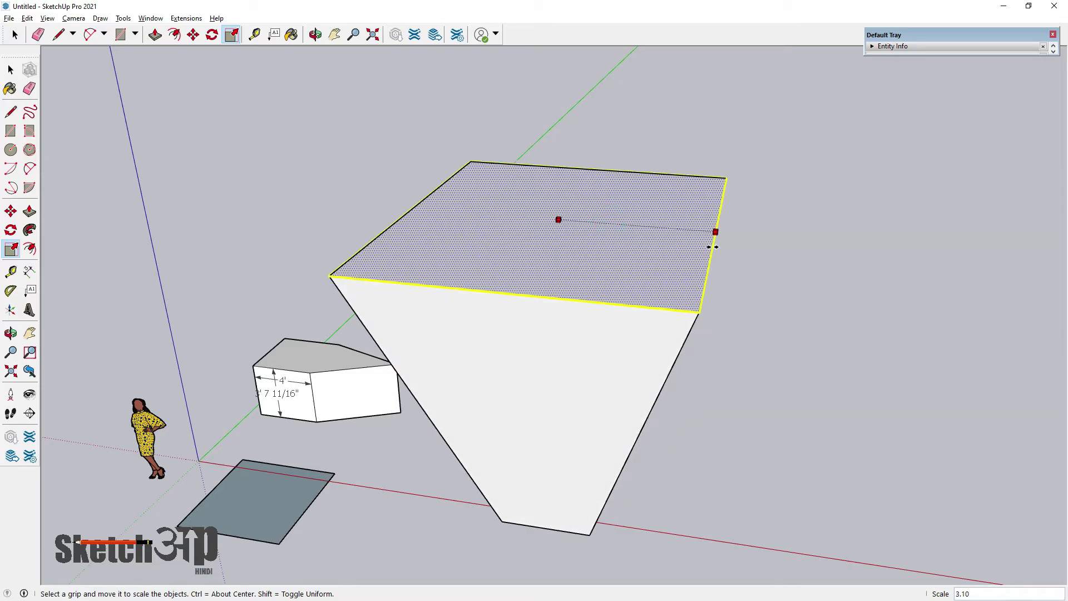
{"action": "left_click_drag", "start_coordinate": [712, 246], "coordinate": [712, 246]}
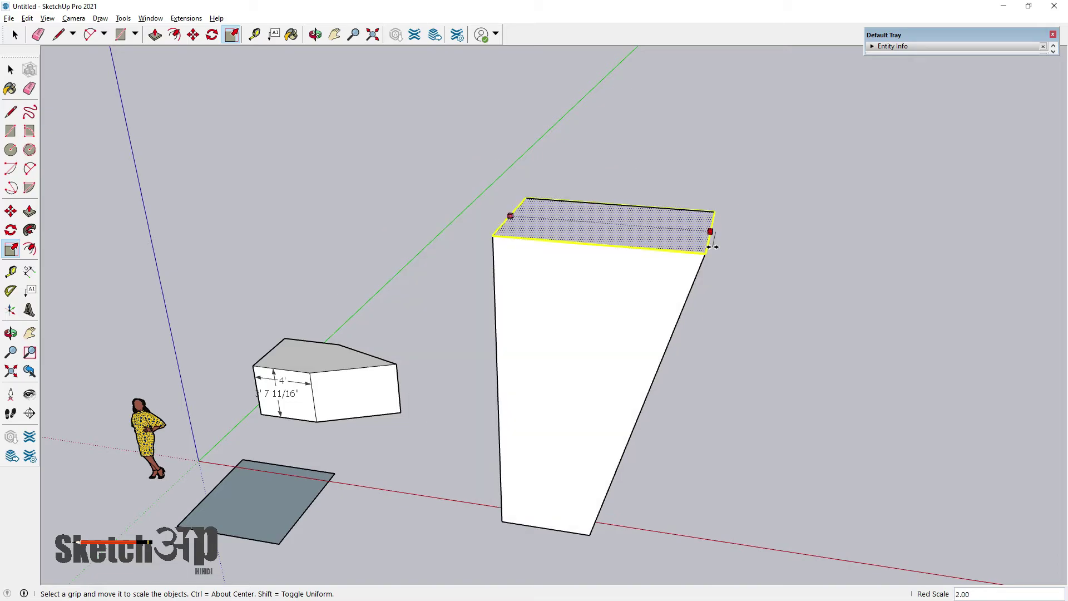
{"action": "left_click_drag", "start_coordinate": [713, 247], "coordinate": [706, 246], "text": "ctrl"}
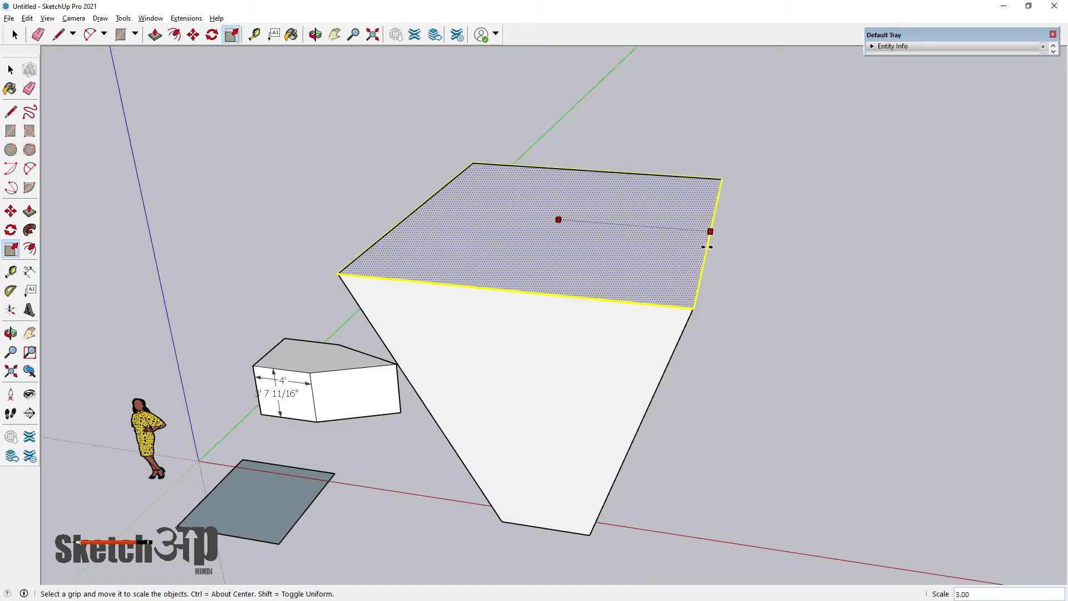
{"action": "left_click_drag", "start_coordinate": [706, 246], "coordinate": [707, 247], "text": "ctrl+shift"}
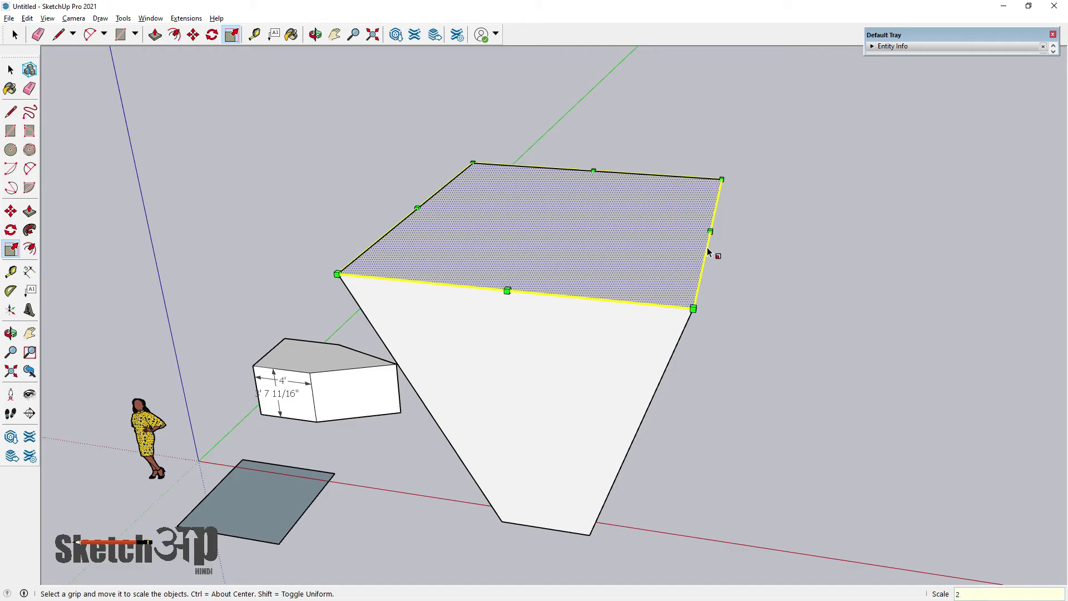
{"action": "key", "text": "Return"}
{"action": "middle_click_drag", "start_coordinate": [555, 297], "coordinate": [95, 162]}
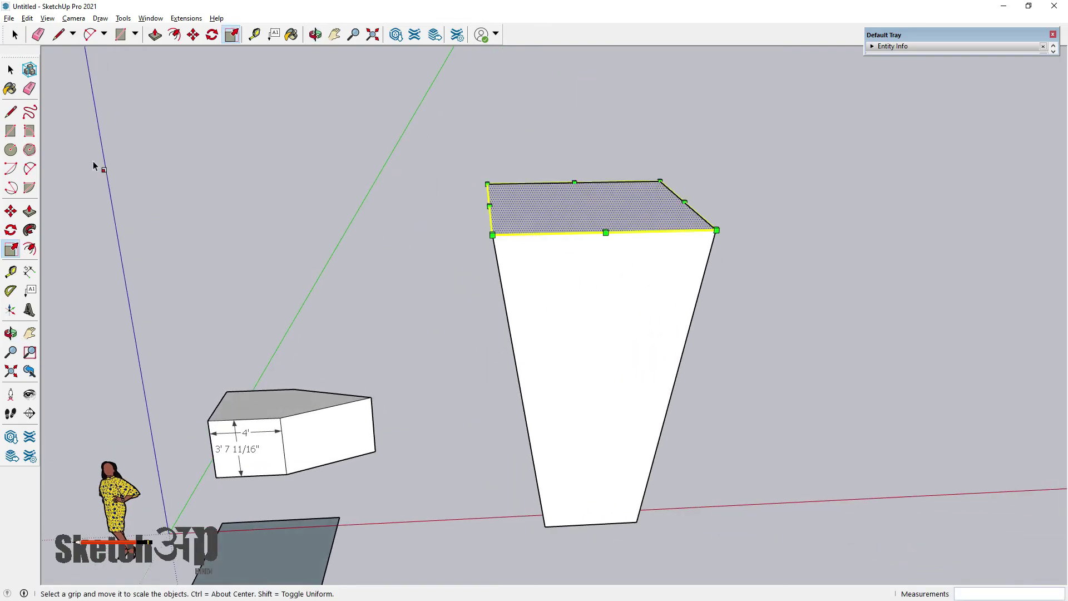
Step: Dimension the tapered column's front bottom edge and front top edge with linear dimensions
{"action": "left_click", "coordinate": [29, 272]}
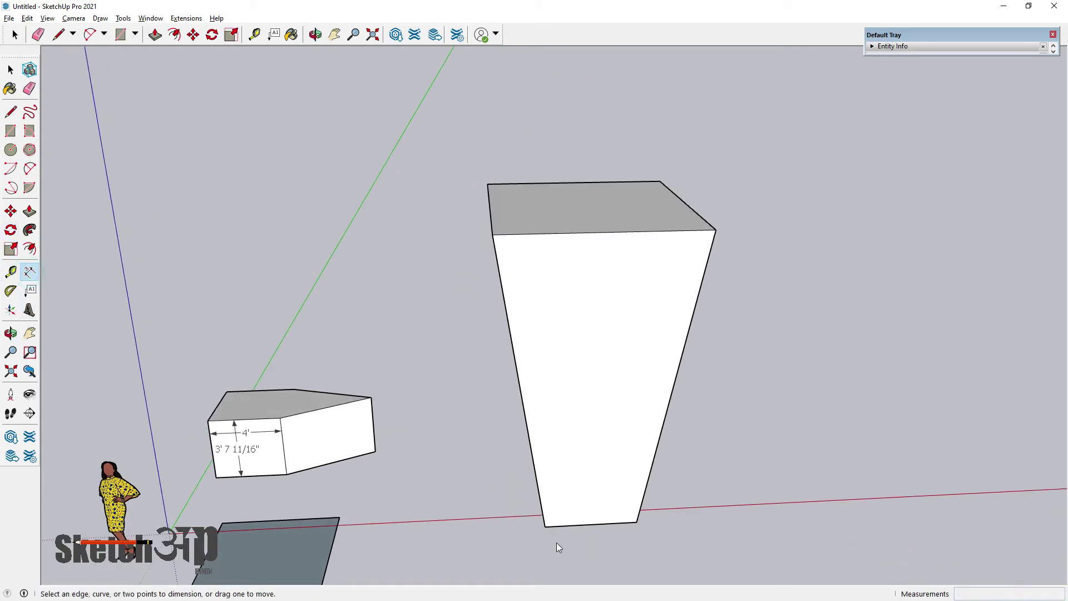
{"action": "left_click", "coordinate": [544, 526]}
{"action": "left_click", "coordinate": [634, 522]}
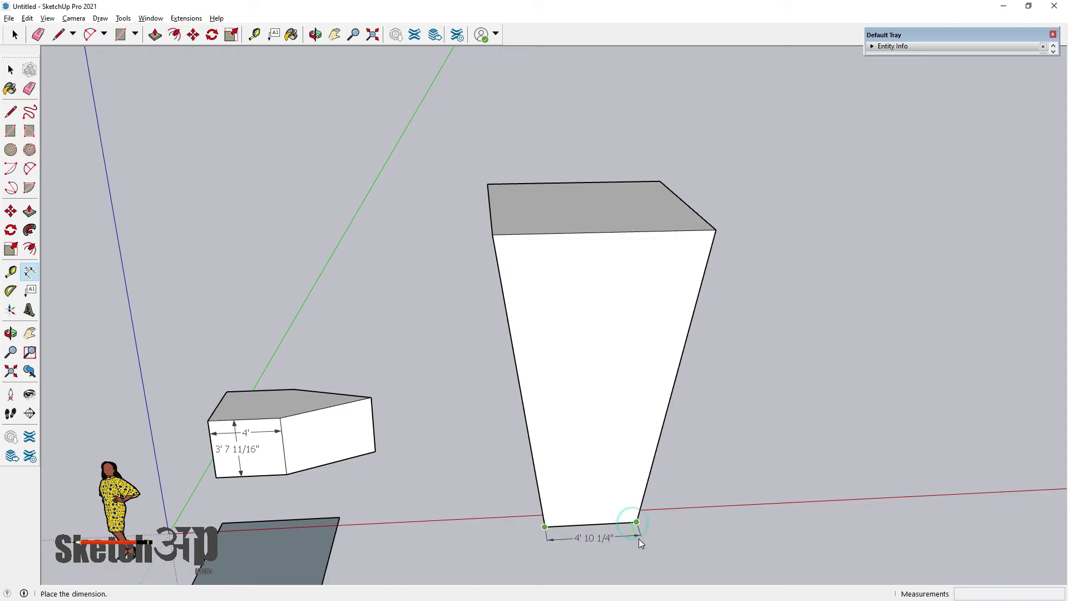
{"action": "left_click", "coordinate": [623, 547]}
{"action": "left_click", "coordinate": [492, 235]}
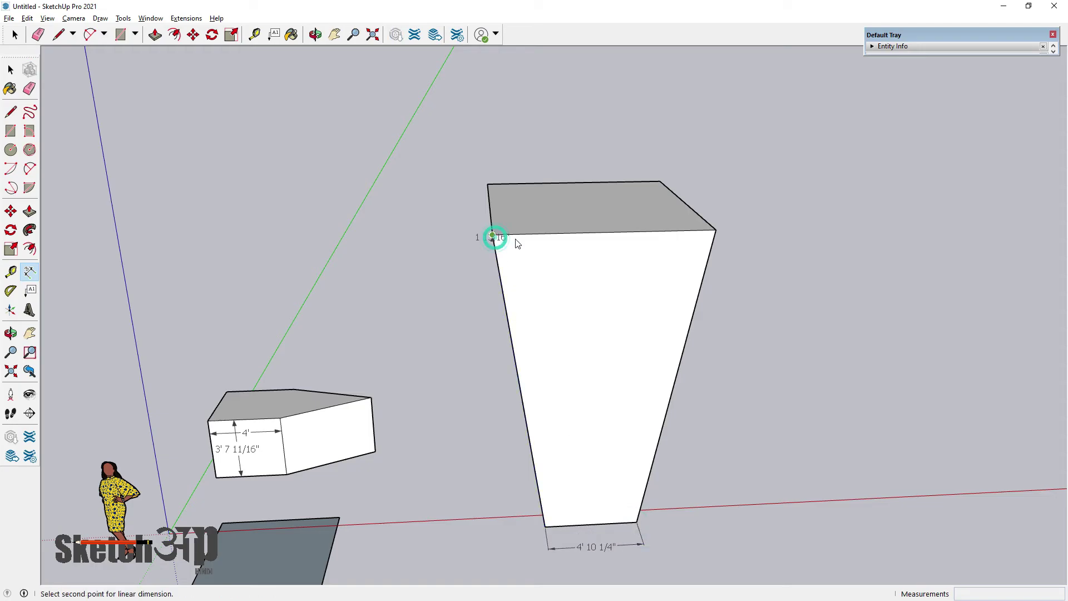
{"action": "left_click", "coordinate": [716, 230]}
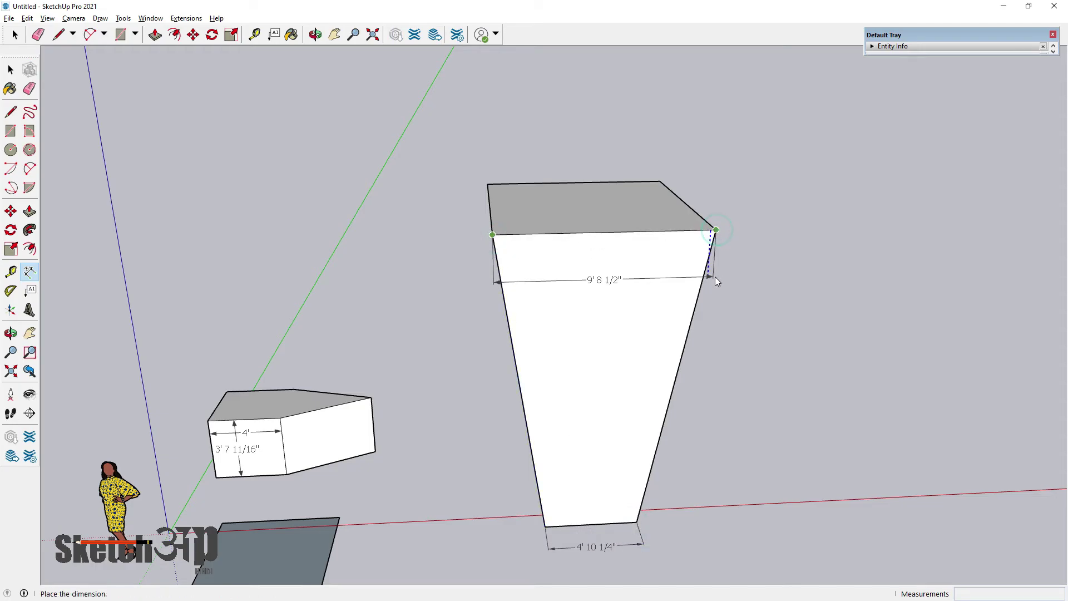
{"action": "left_click", "coordinate": [716, 276]}
{"action": "middle_click_drag", "start_coordinate": [598, 352], "coordinate": [675, 375]}
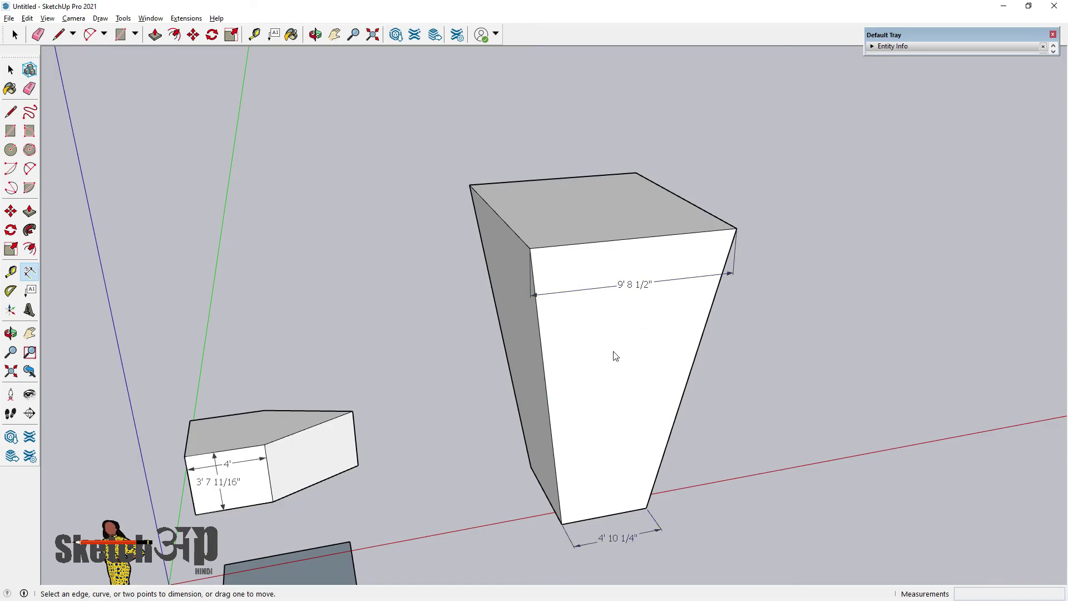
{"action": "middle_click_drag", "start_coordinate": [679, 358], "coordinate": [367, 231]}
{"action": "key", "text": "space"}
Step: Draw a circle on the ground along the red axis beyond the column and extrude it into a cylinder, reusing the last Push/Pull distance
{"action": "middle_click_drag", "start_coordinate": [590, 328], "coordinate": [623, 267]}
{"action": "scroll", "coordinate": [623, 267], "scroll_direction": "down", "scroll_amount": 2}
{"action": "middle_click_drag", "start_coordinate": [495, 356], "coordinate": [534, 397]}
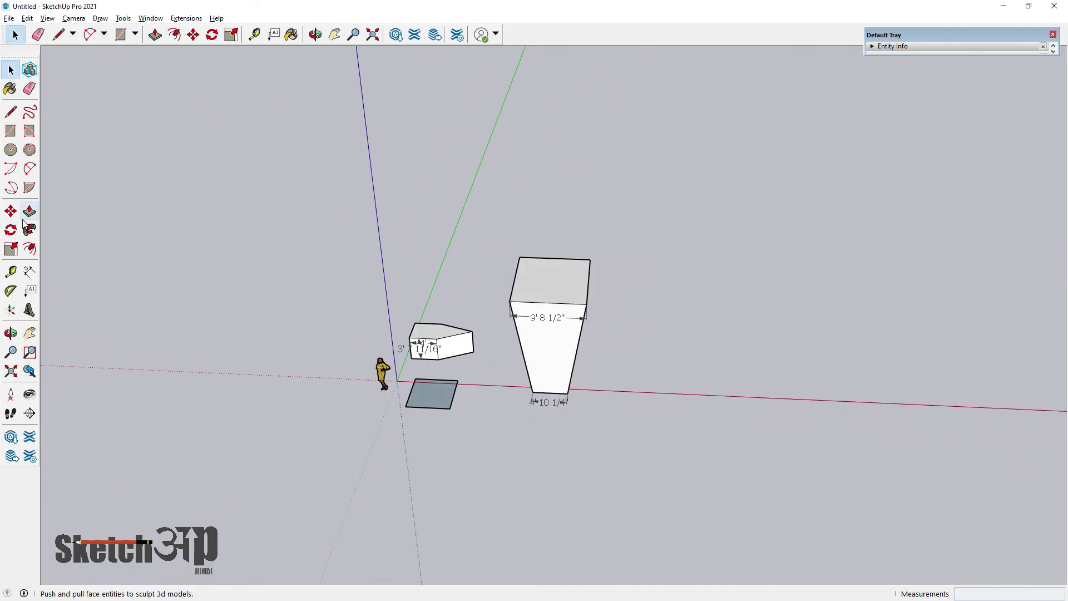
{"action": "left_click", "coordinate": [10, 149]}
{"action": "scroll", "coordinate": [720, 365], "scroll_direction": "up", "scroll_amount": 2}
{"action": "left_click", "coordinate": [706, 381]}
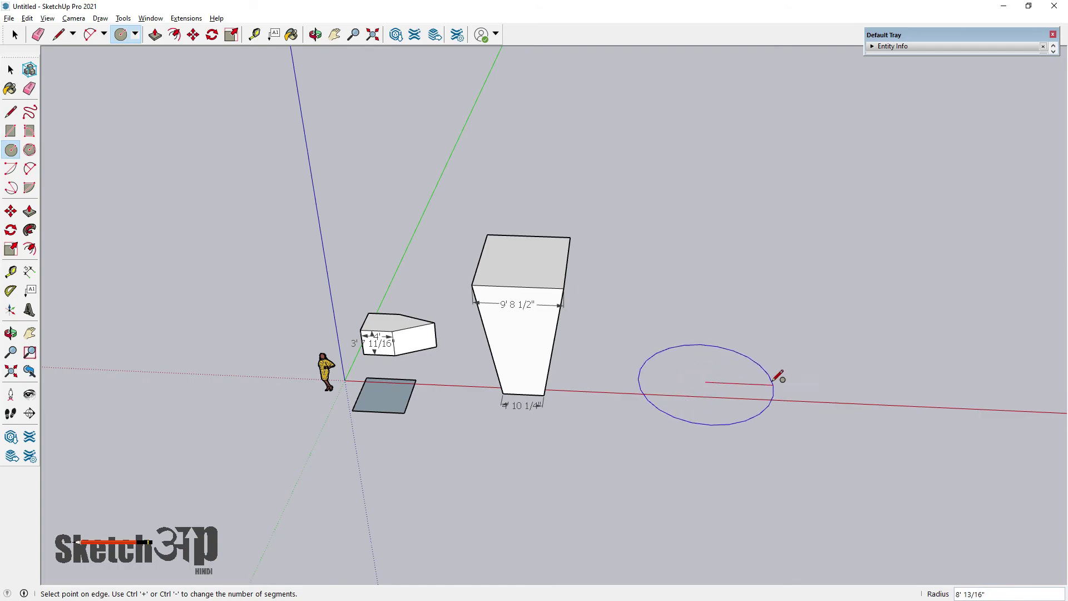
{"action": "left_click", "coordinate": [759, 384]}
{"action": "left_click", "coordinate": [31, 211]}
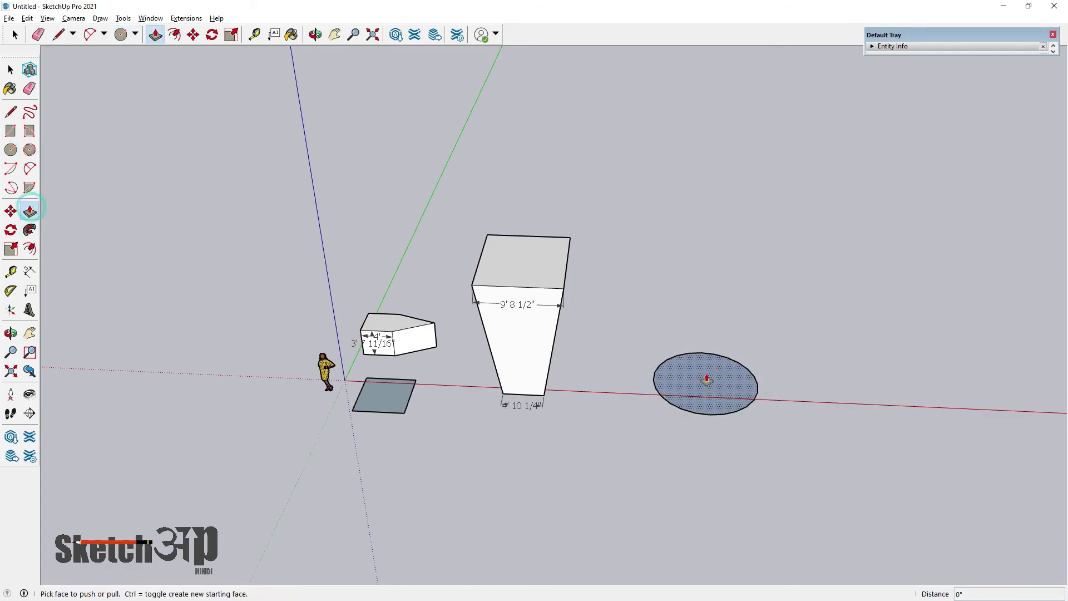
{"action": "double_click", "coordinate": [705, 375]}
Step: Scale the cylinder's top face outward uniformly about its centre from a side grip to form a flared shape, and deselect it
{"action": "left_click", "coordinate": [11, 69]}
{"action": "left_click", "coordinate": [715, 215]}
{"action": "middle_click_drag", "start_coordinate": [715, 215], "coordinate": [652, 382]}
{"action": "left_click", "coordinate": [11, 249]}
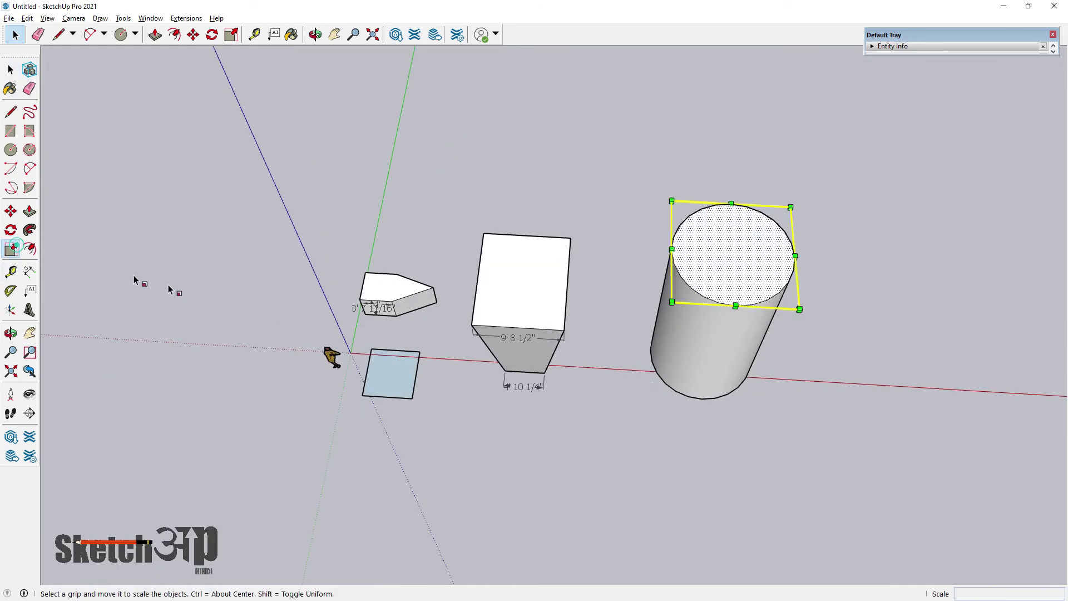
{"action": "scroll", "coordinate": [792, 266], "scroll_direction": "up", "scroll_amount": 3}
{"action": "left_click_drag", "start_coordinate": [796, 254], "coordinate": [885, 283], "text": "ctrl+shift"}
{"action": "scroll", "coordinate": [883, 283], "scroll_direction": "down", "scroll_amount": 2}
{"action": "middle_click_drag", "start_coordinate": [773, 333], "coordinate": [768, 136]}
{"action": "middle_click_drag", "start_coordinate": [674, 409], "coordinate": [909, 455]}
{"action": "middle_click_drag", "start_coordinate": [704, 377], "coordinate": [631, 297]}
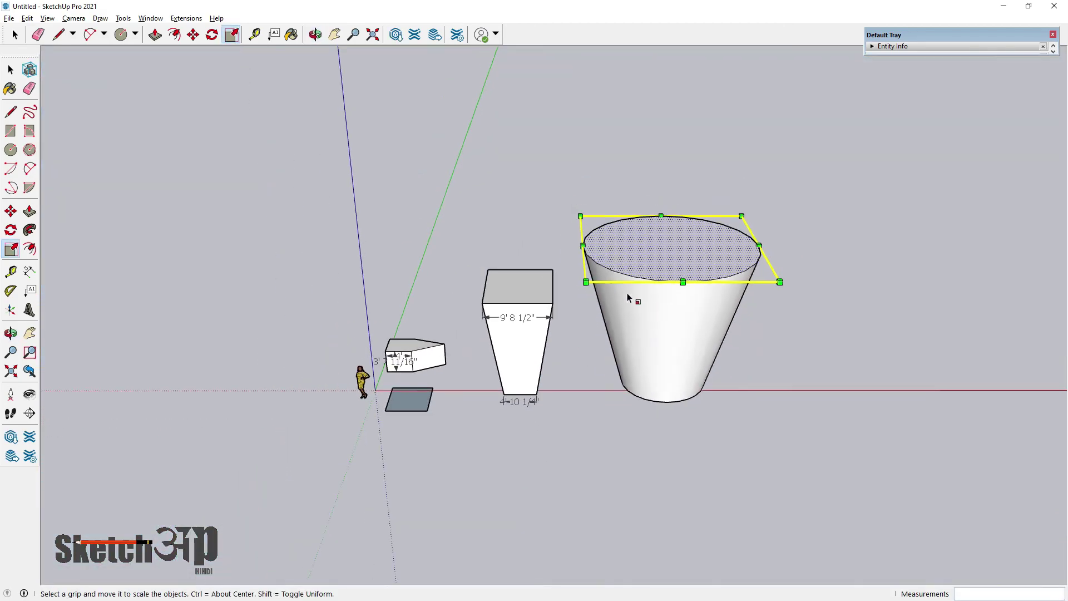
{"action": "left_click", "coordinate": [10, 70]}
{"action": "left_click", "coordinate": [219, 153]}
{"action": "scroll", "coordinate": [340, 305], "scroll_direction": "down", "scroll_amount": 3}
{"action": "middle_click_drag", "start_coordinate": [626, 347], "coordinate": [581, 419]}
{"action": "scroll", "coordinate": [545, 314], "scroll_direction": "up", "scroll_amount": 4}
{"action": "scroll", "coordinate": [548, 318], "scroll_direction": "up", "scroll_amount": 1}
{"action": "scroll", "coordinate": [337, 241], "scroll_direction": "up", "scroll_amount": 2}
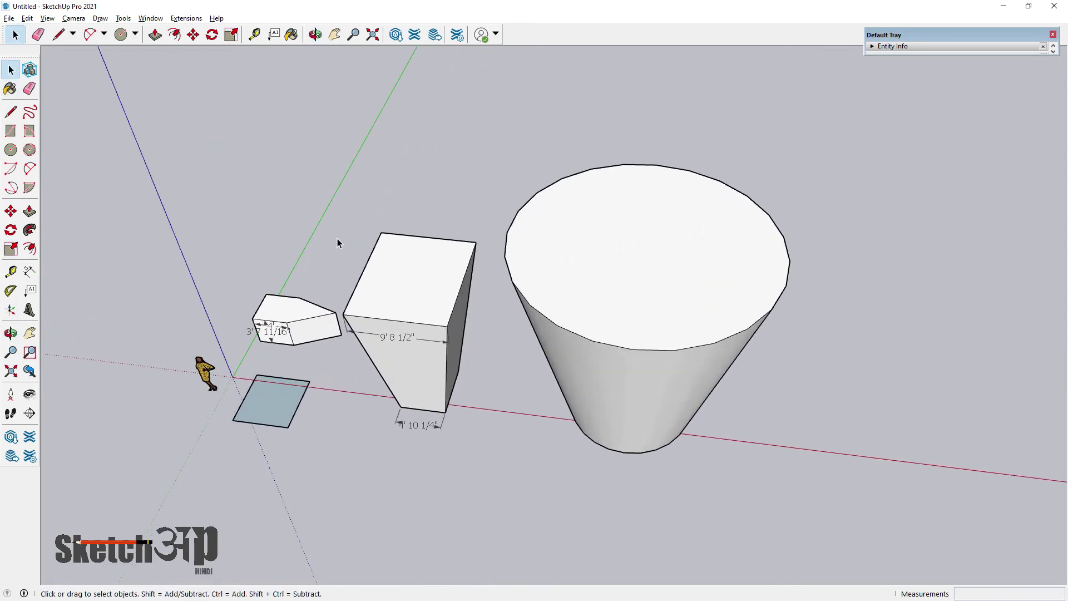